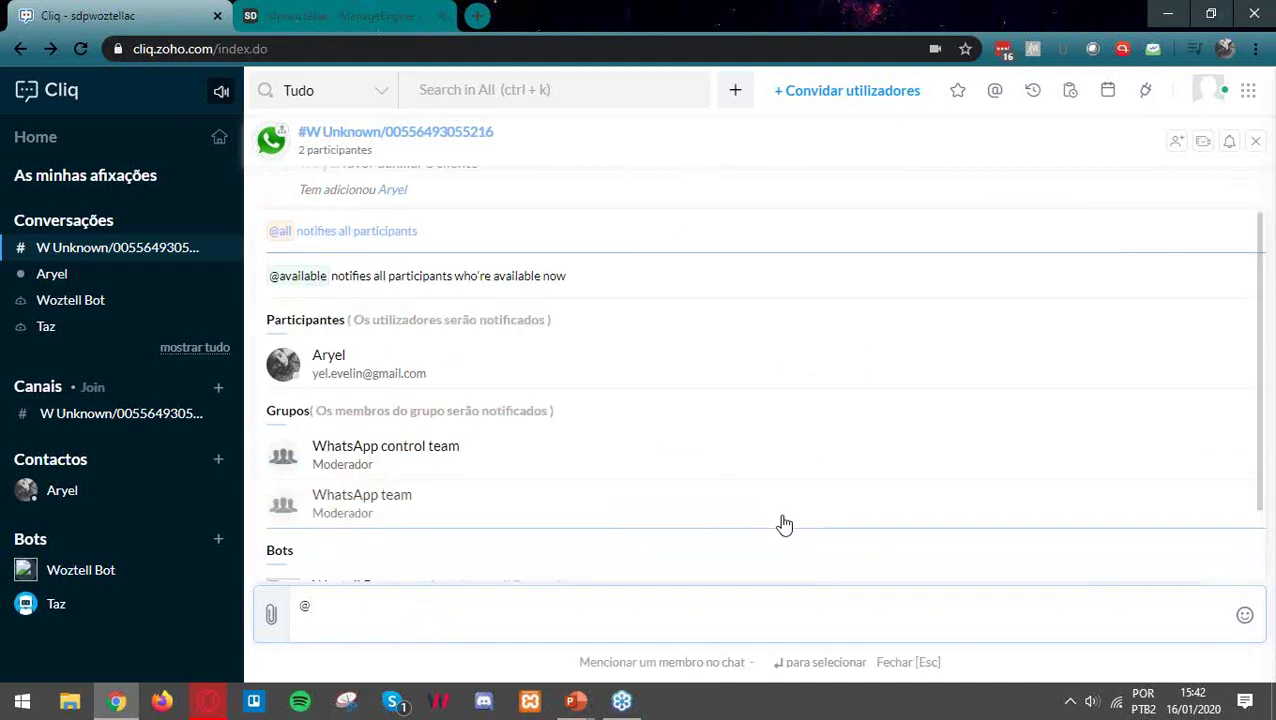
Mention the colleague in the customer's channel and send them the question "contatou o cliente?".
text(aryel)
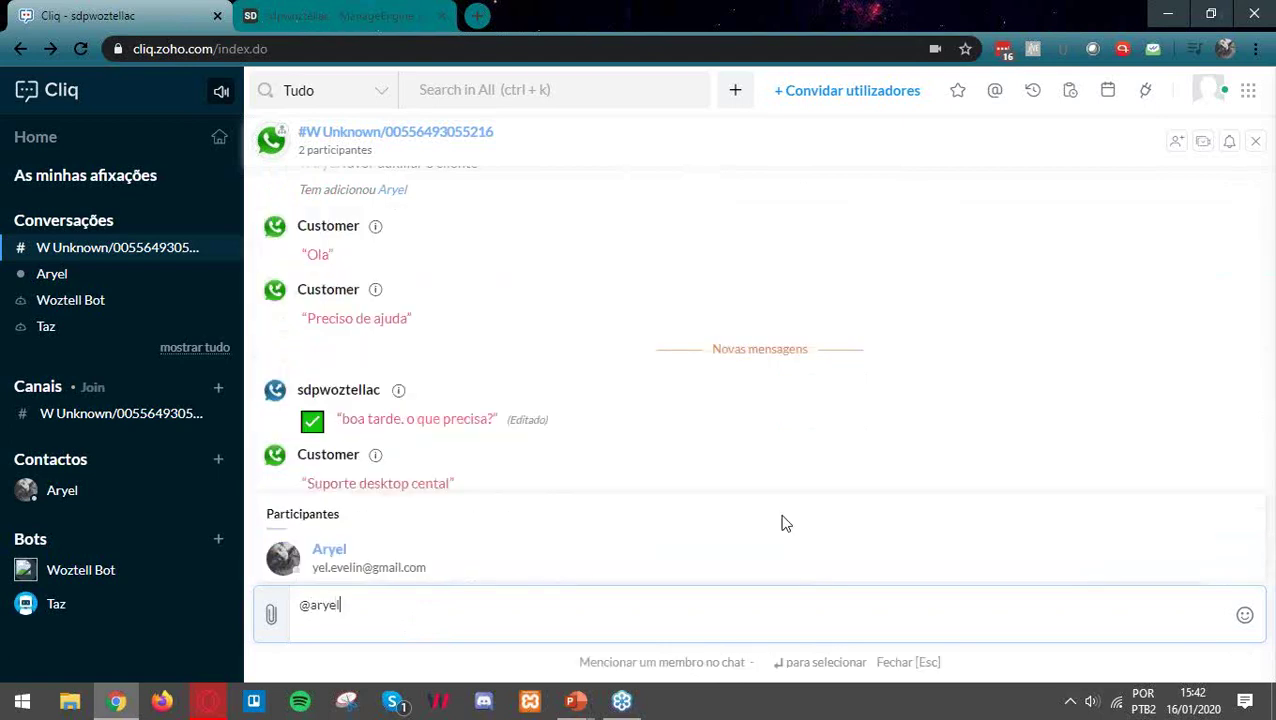
key(Return)
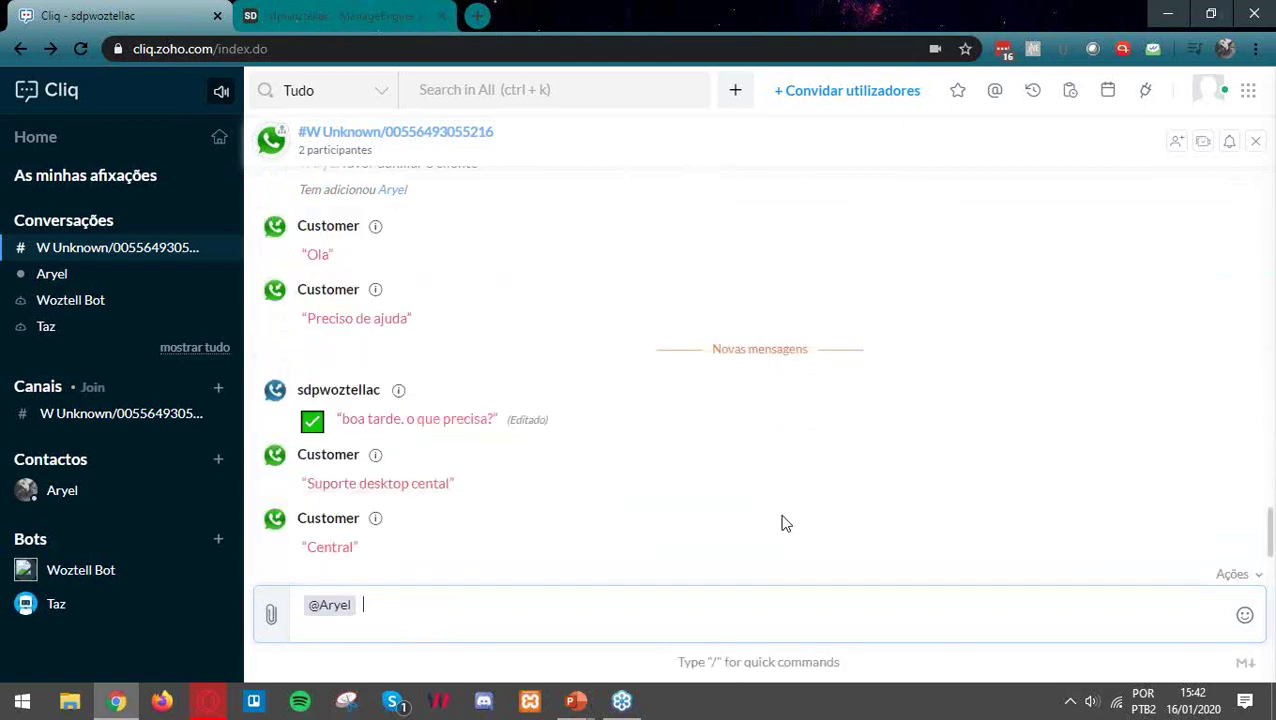
text(contatou o cliente?)
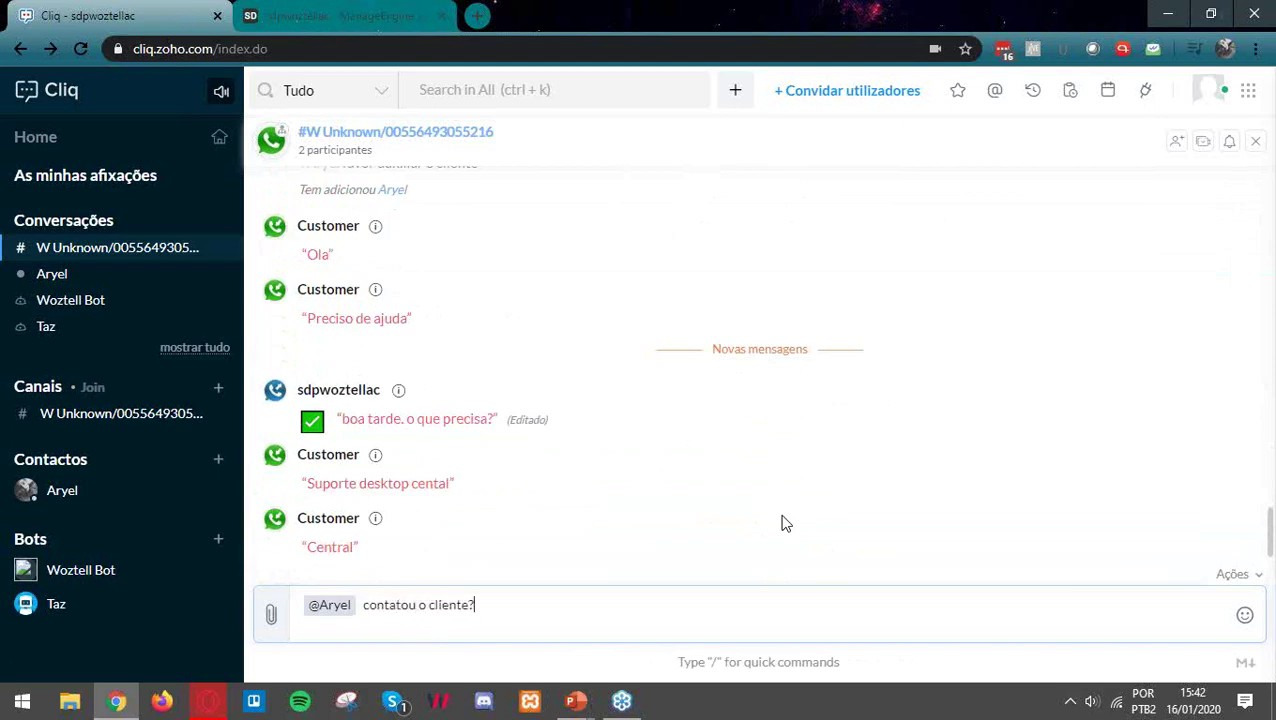
key(Return)
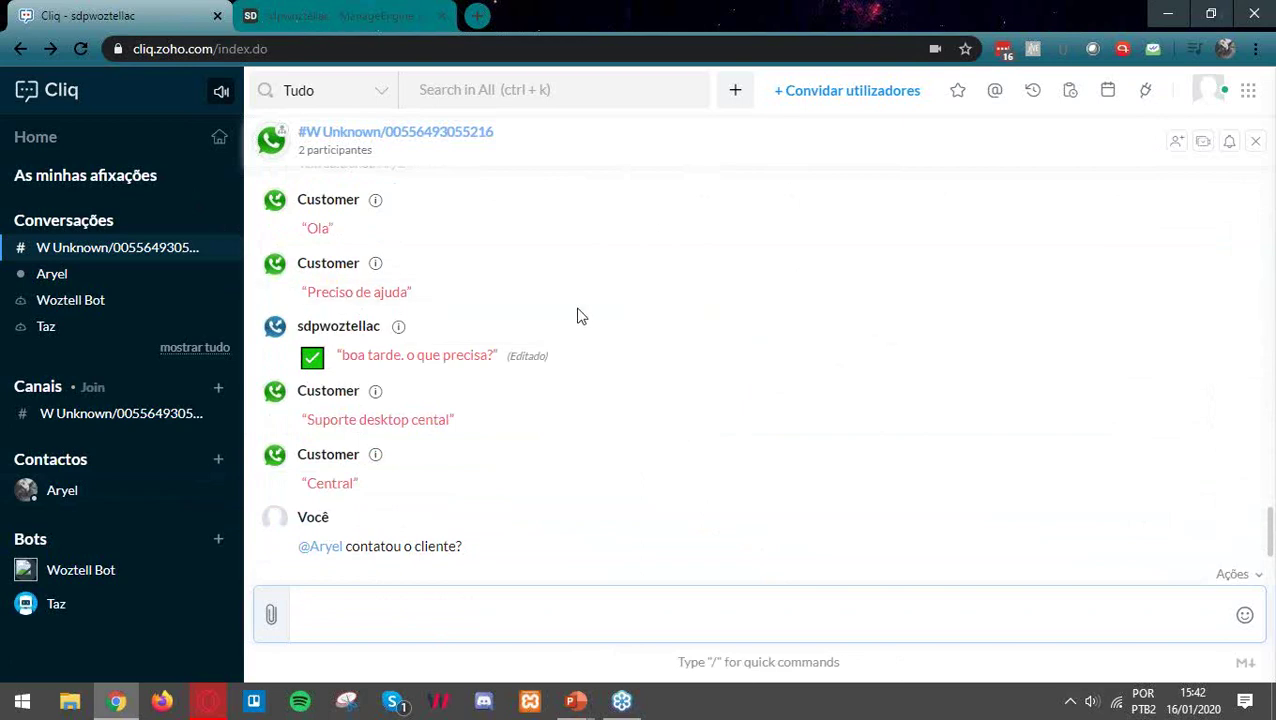
Send the customer the WhatsApp message "posso ajudar em algo mais?" from the channel with the /w command.
scroll(530, 462, up, 1)
scroll(530, 462, up, 1)
scroll(501, 413, down, 2)
click(516, 613)
text(/w)
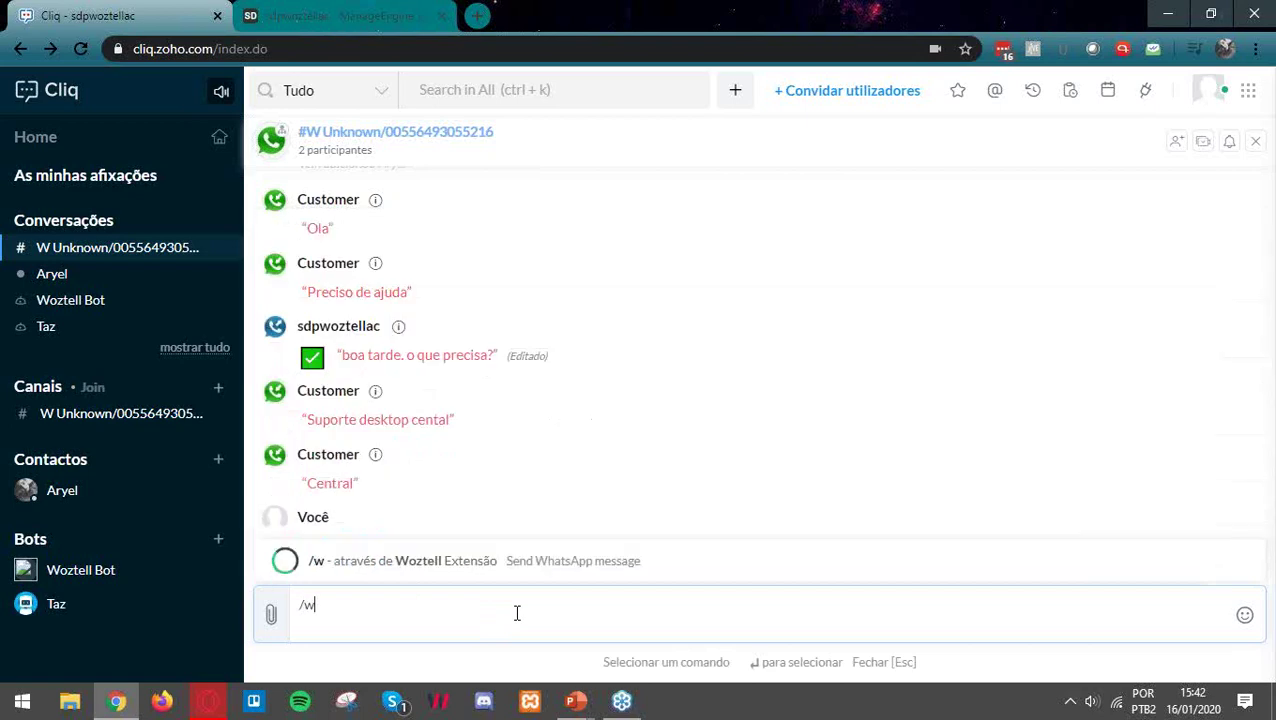
text( posso ajuda)
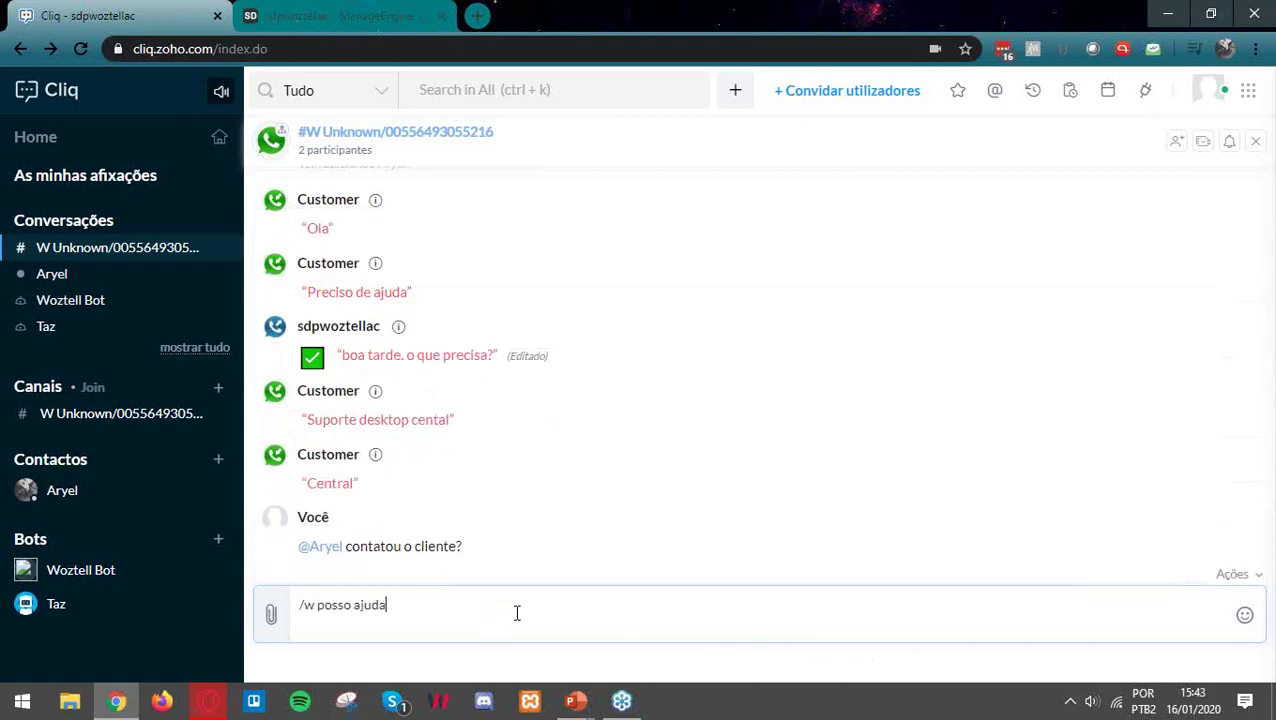
text(r em algo mais?)
key(Return)
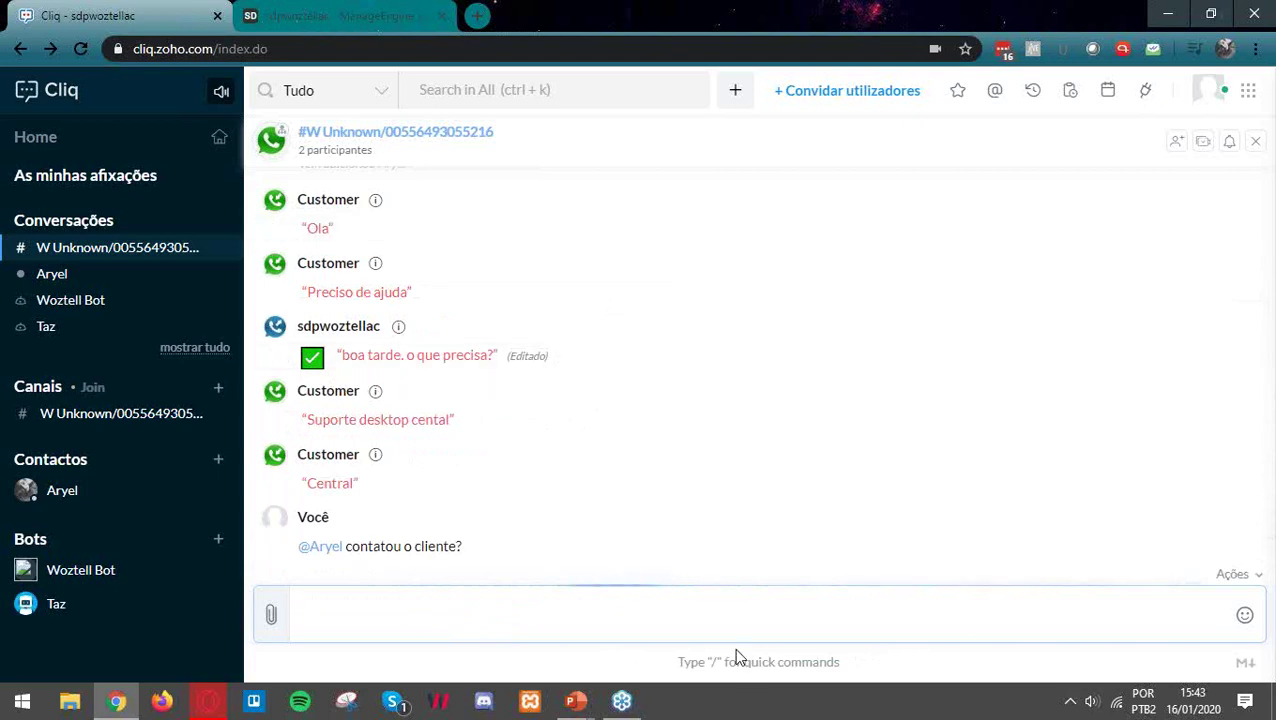
Switch to WhatsApp Web in Opera to check the Woztell conversation, and return to the Cliq channel.
click(211, 700)
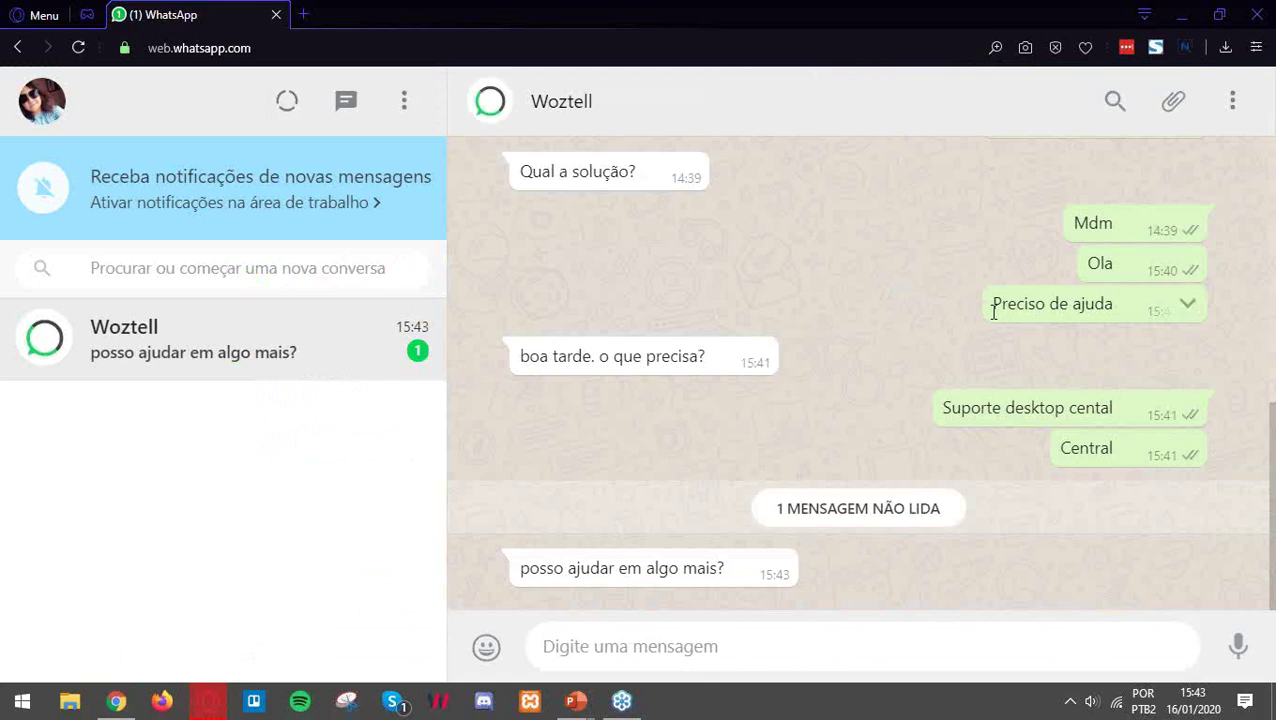
key(XF86AudioLowerVolume)
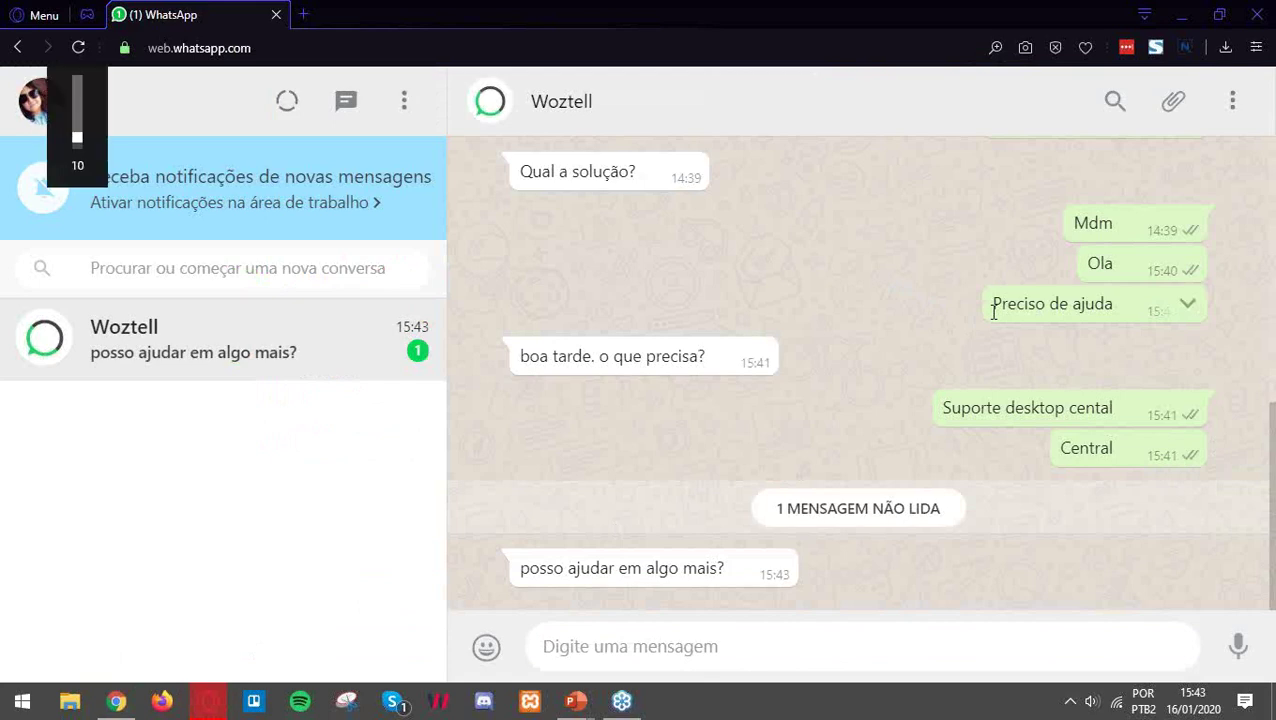
click(118, 705)
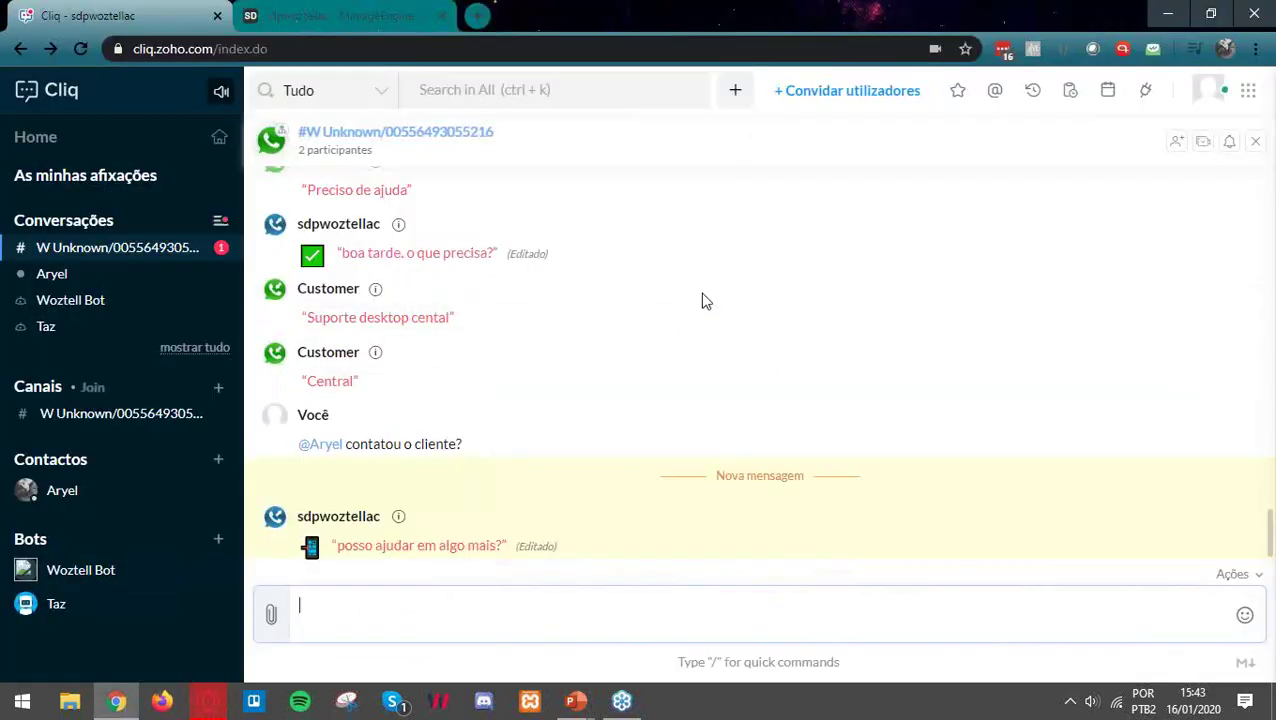
key(XF86AudioRaiseVolume)
key(XF86AudioRaiseVolume)
key(XF86AudioRaiseVolume)
scroll(704, 299, up, 2)
scroll(590, 482, down, 2)
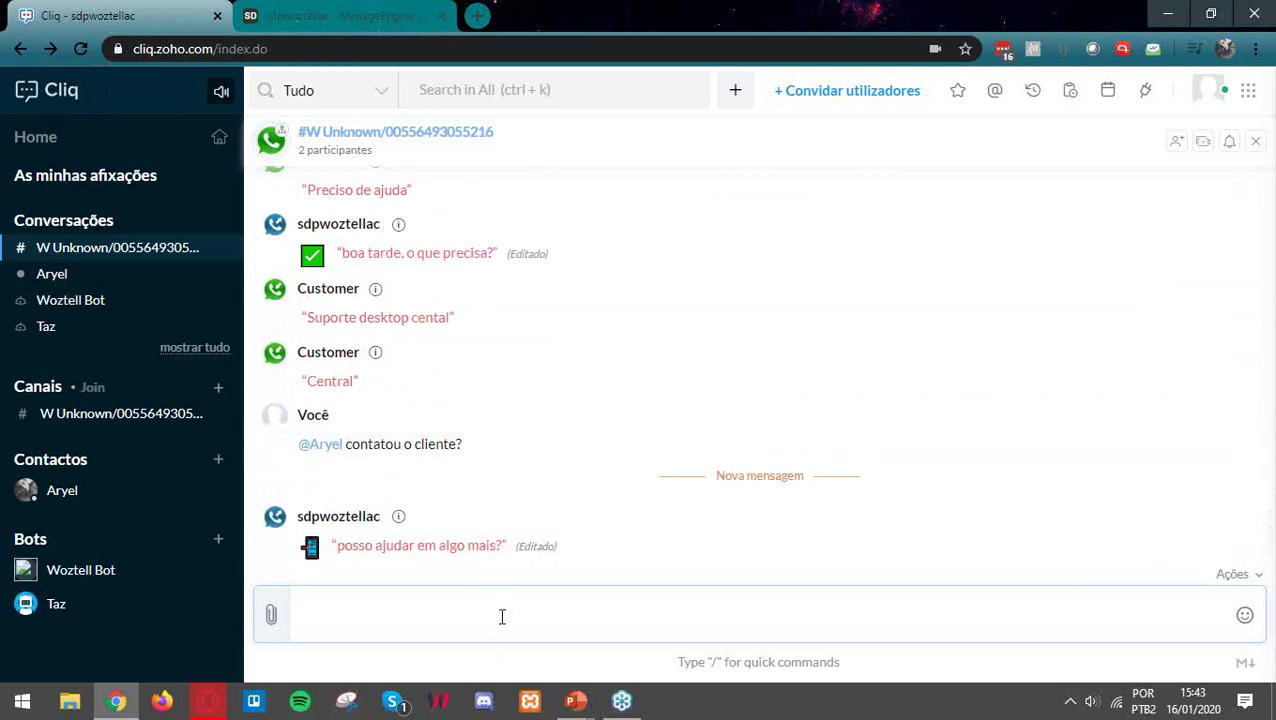
Post the internal note "ligar para o cliente às 15h" in the customer's channel, without the WhatsApp command.
text(ligar para o cliente às)
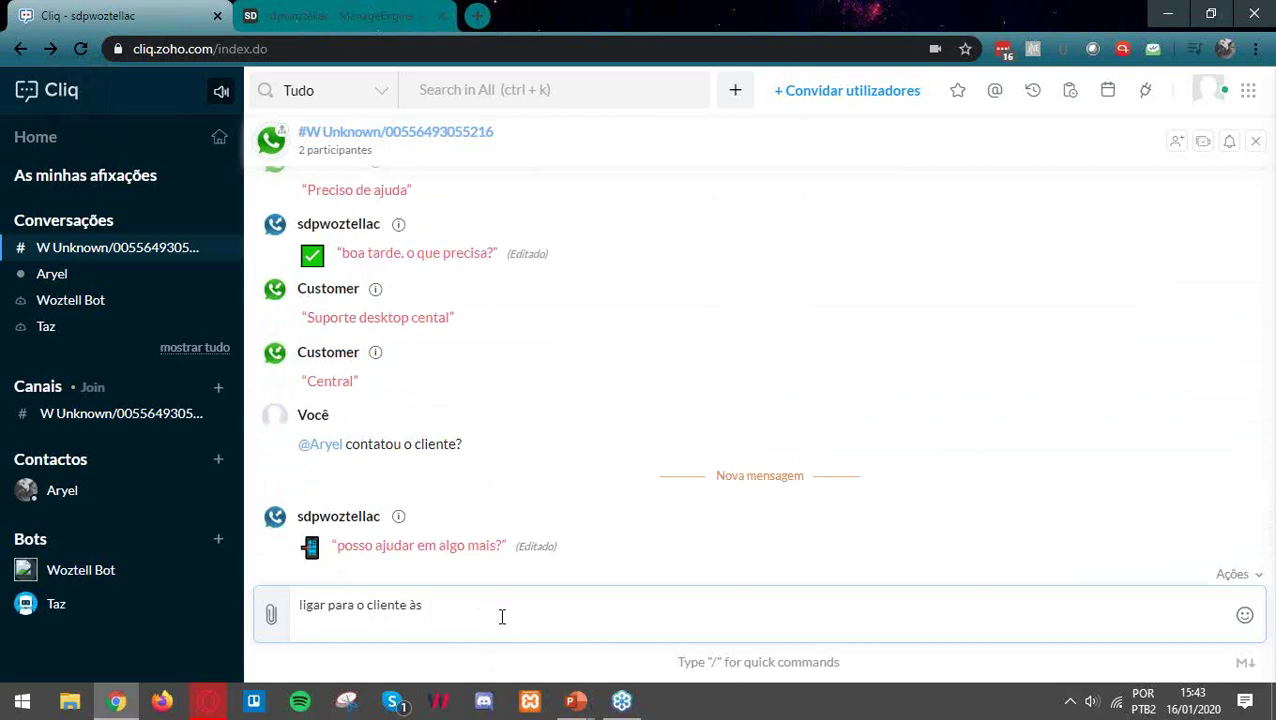
text( 15h)
key(Return)
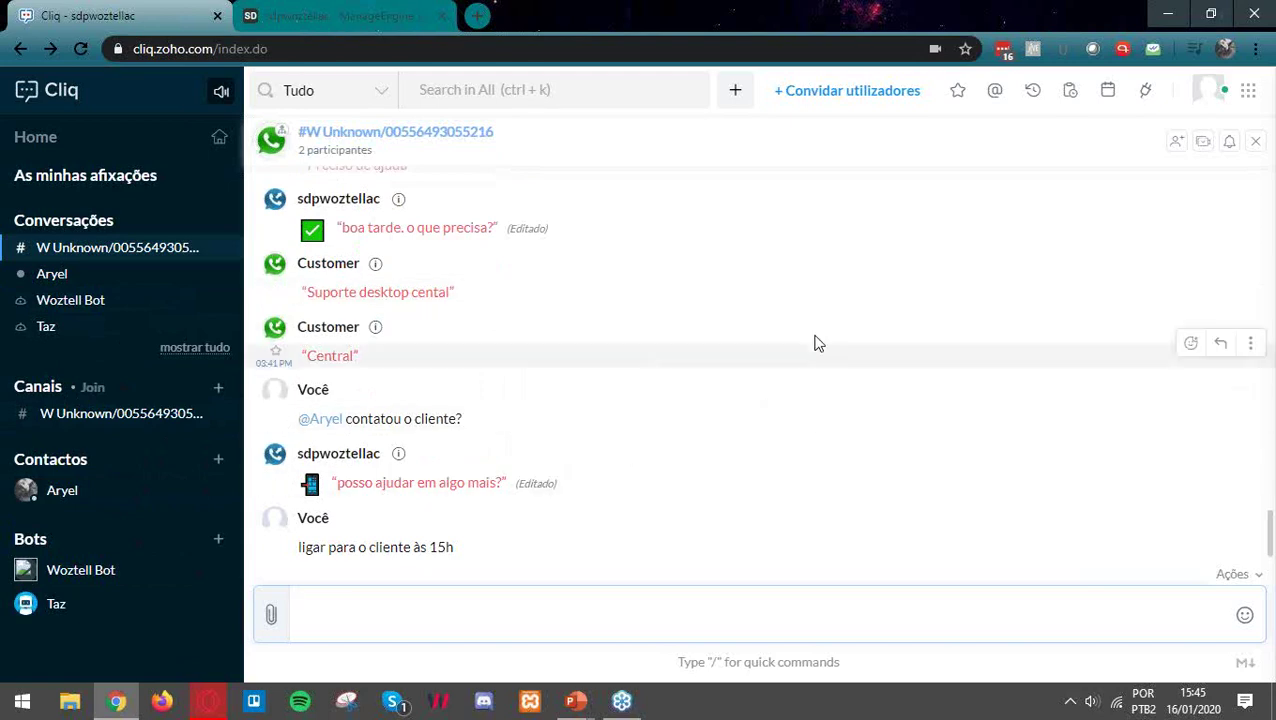
Switch to WhatsApp Web and review today's messages and the image in the Woztell conversation.
key(alt+Tab)
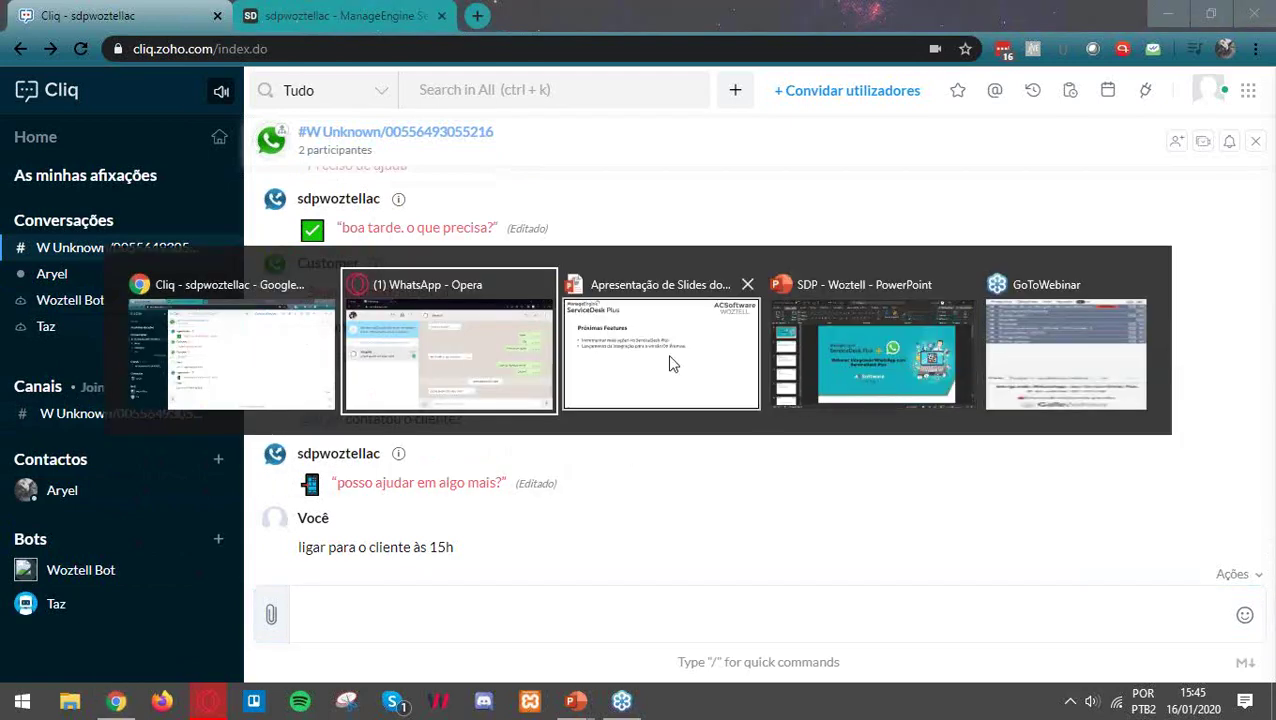
click(457, 370)
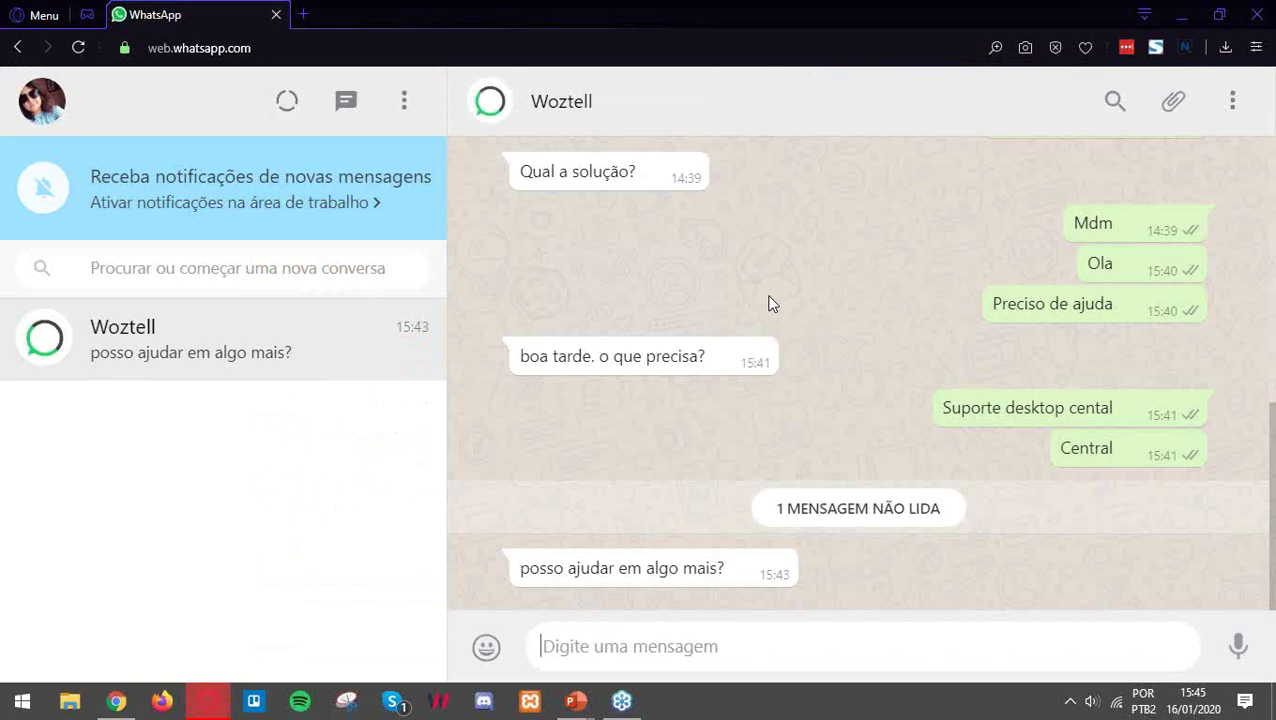
scroll(881, 379, up, 3)
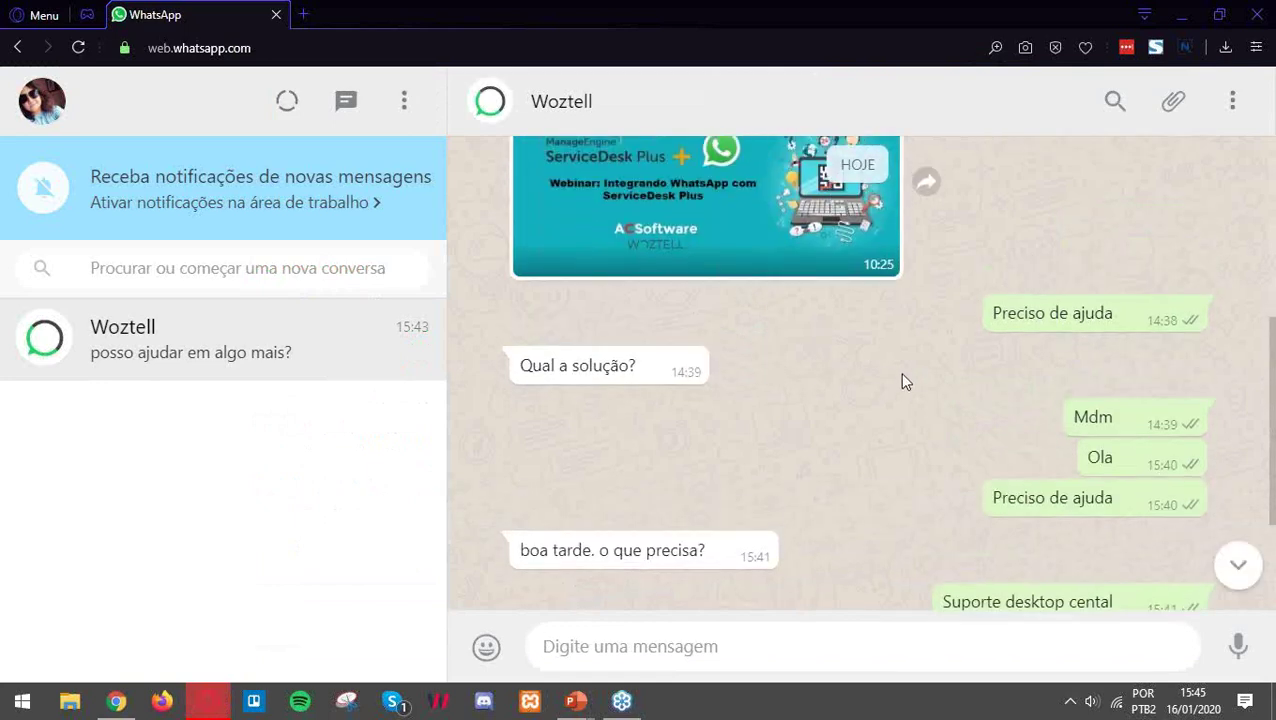
scroll(903, 381, up, 5)
scroll(915, 347, down, 3)
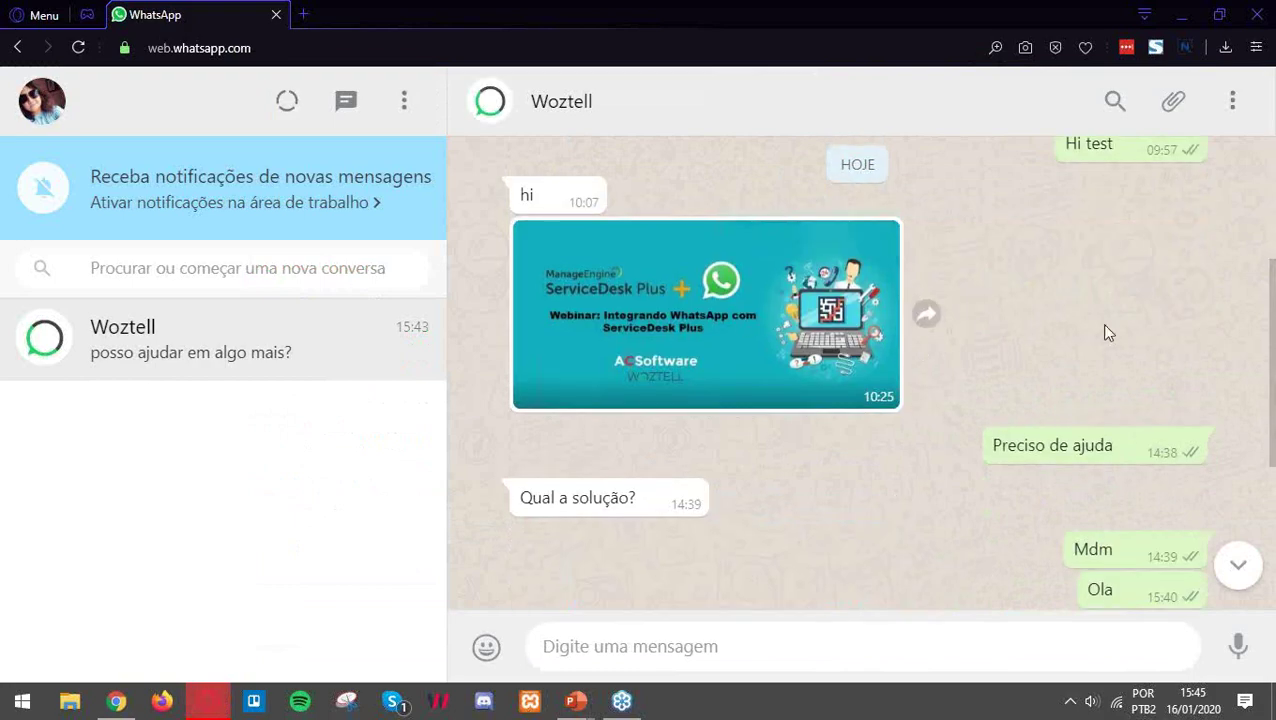
scroll(1107, 333, down, 5)
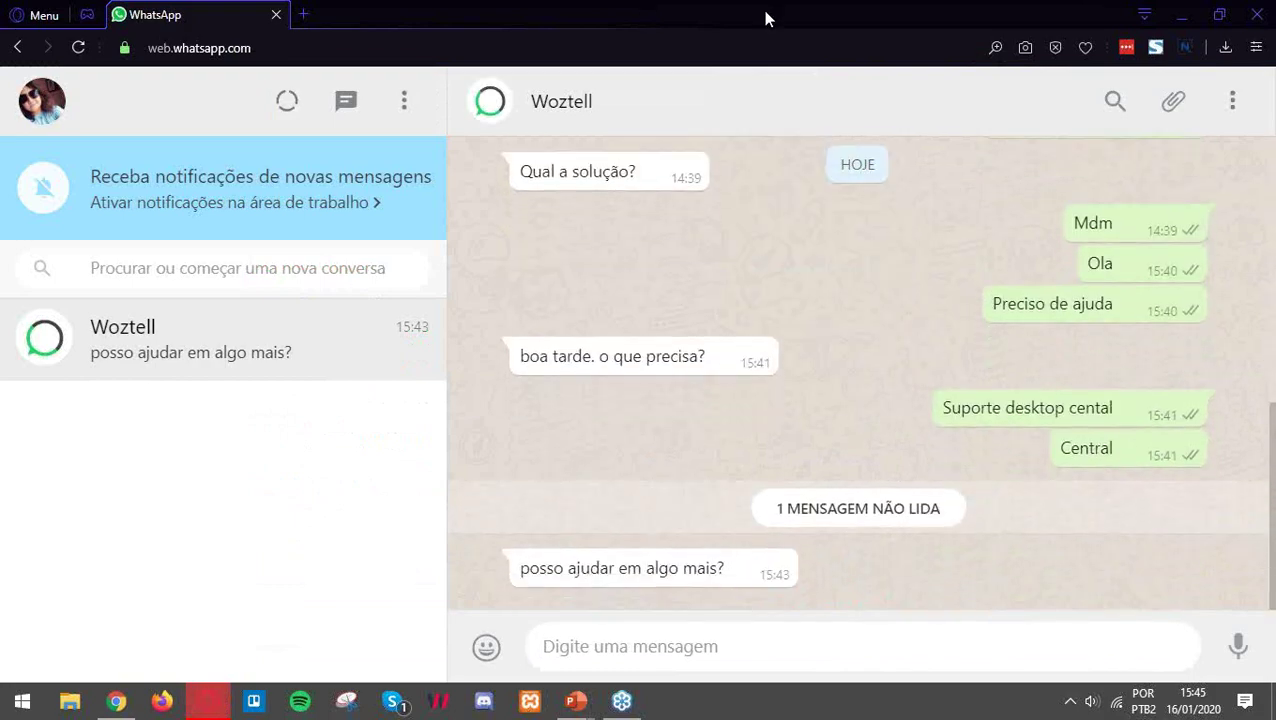
Arrange the WhatsApp and Cliq windows side by side, with the full Woztell conversation in view.
key(super+Right)
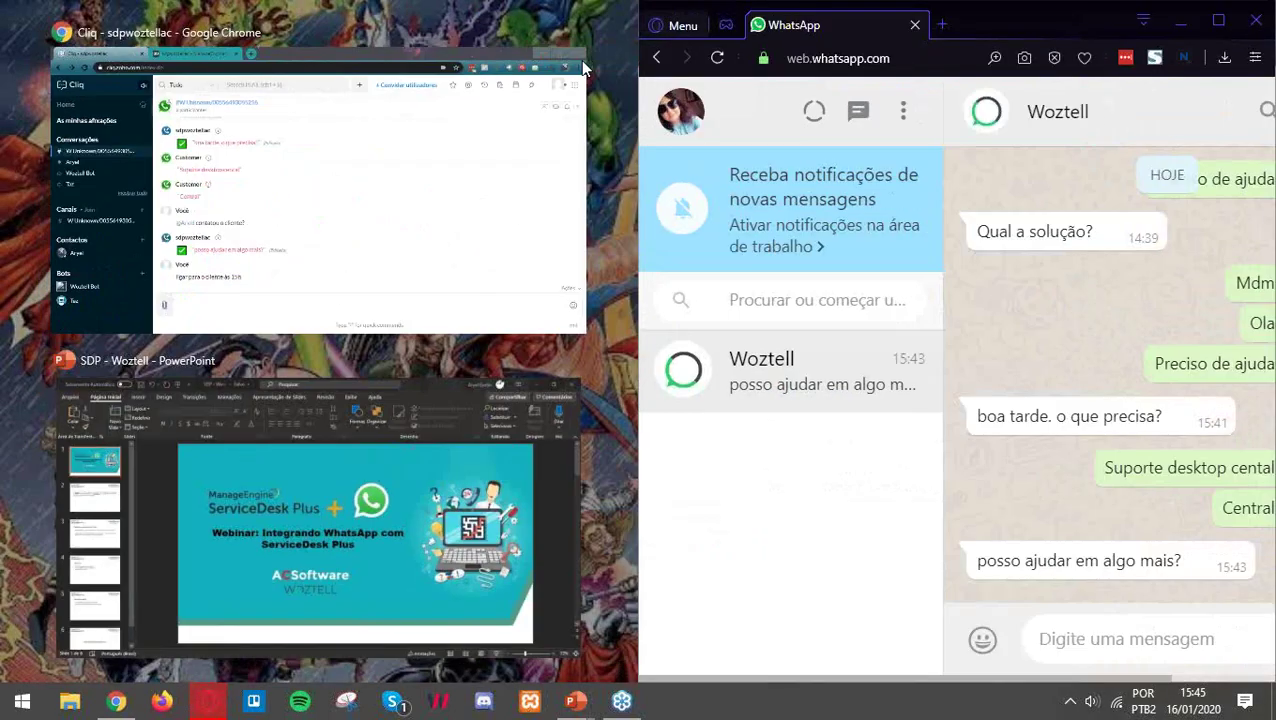
click(396, 157)
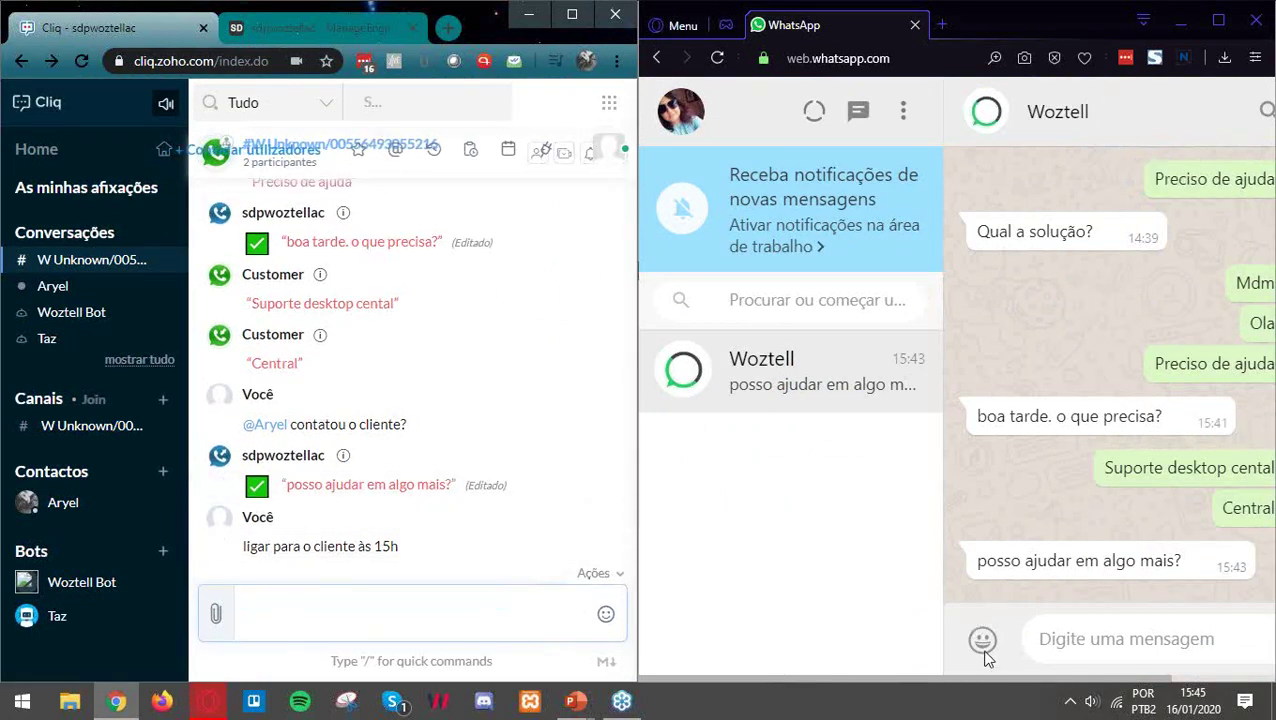
click(1201, 650)
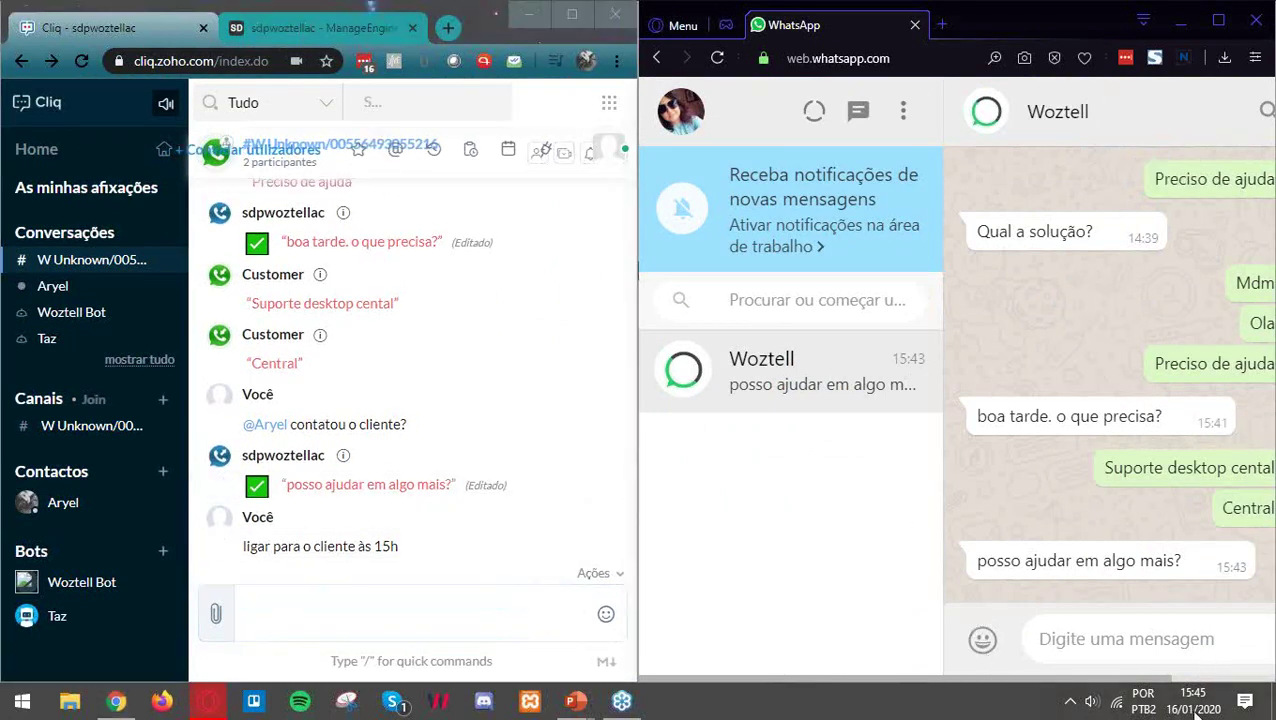
drag(1090, 680, 1194, 680)
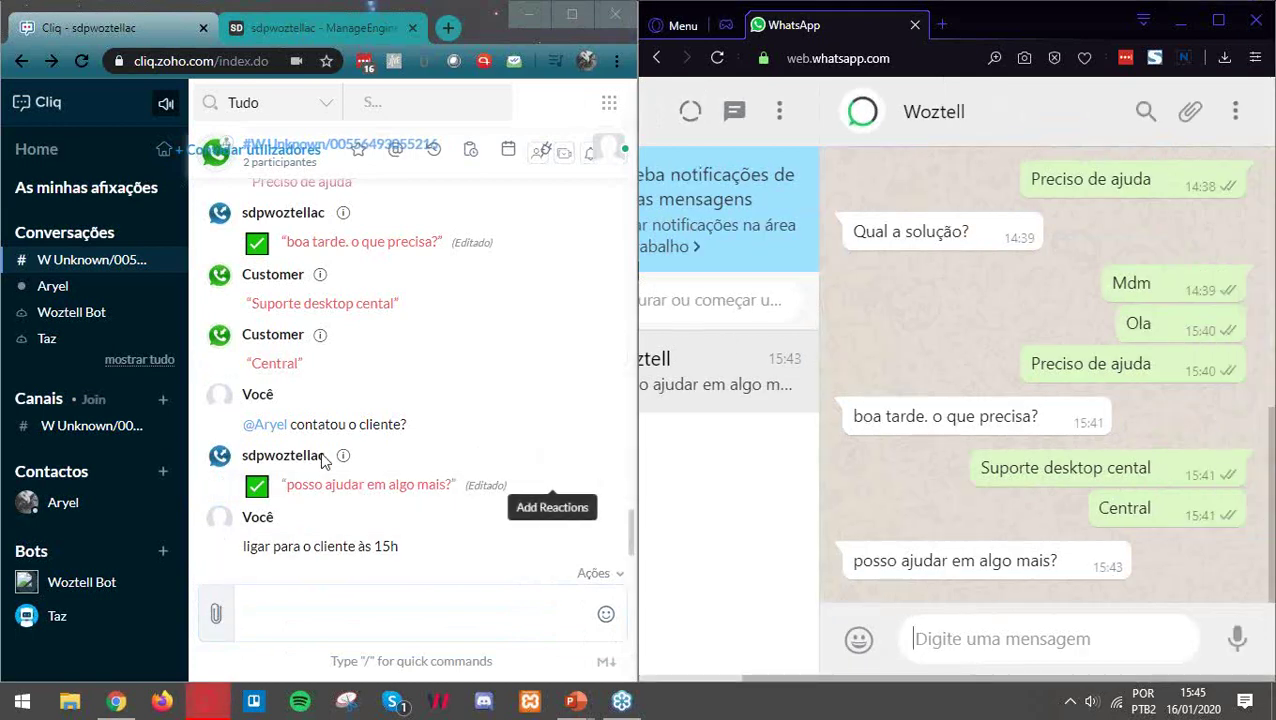
Try to send the Capturar image from Downloads to the customer by sharing it in the channel with the text "/w".
click(271, 603)
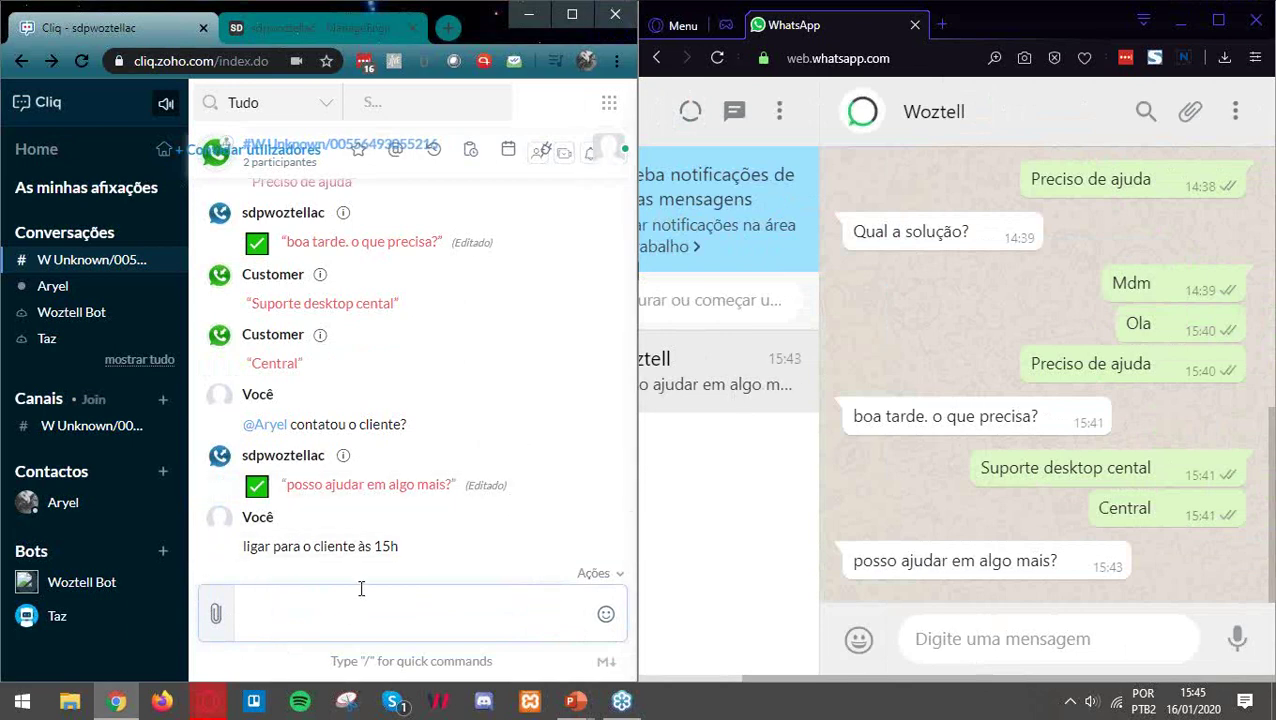
text(/w)
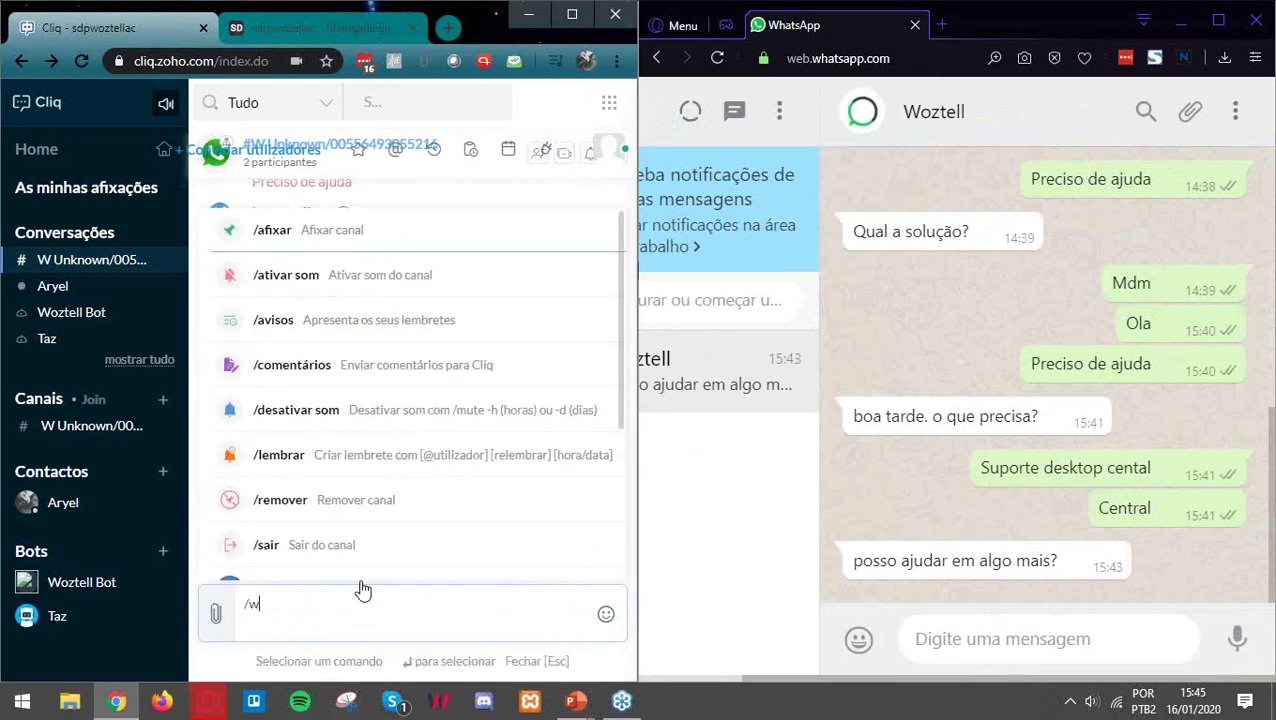
mouse_move(220, 627)
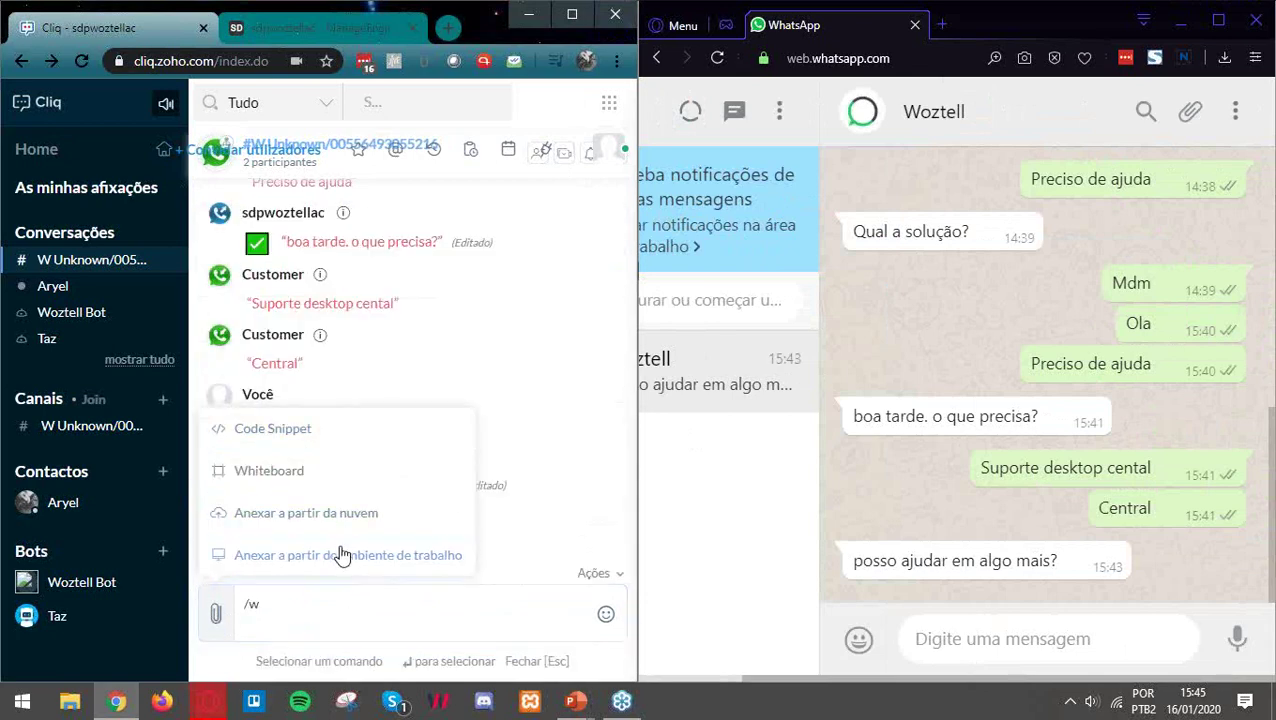
click(395, 556)
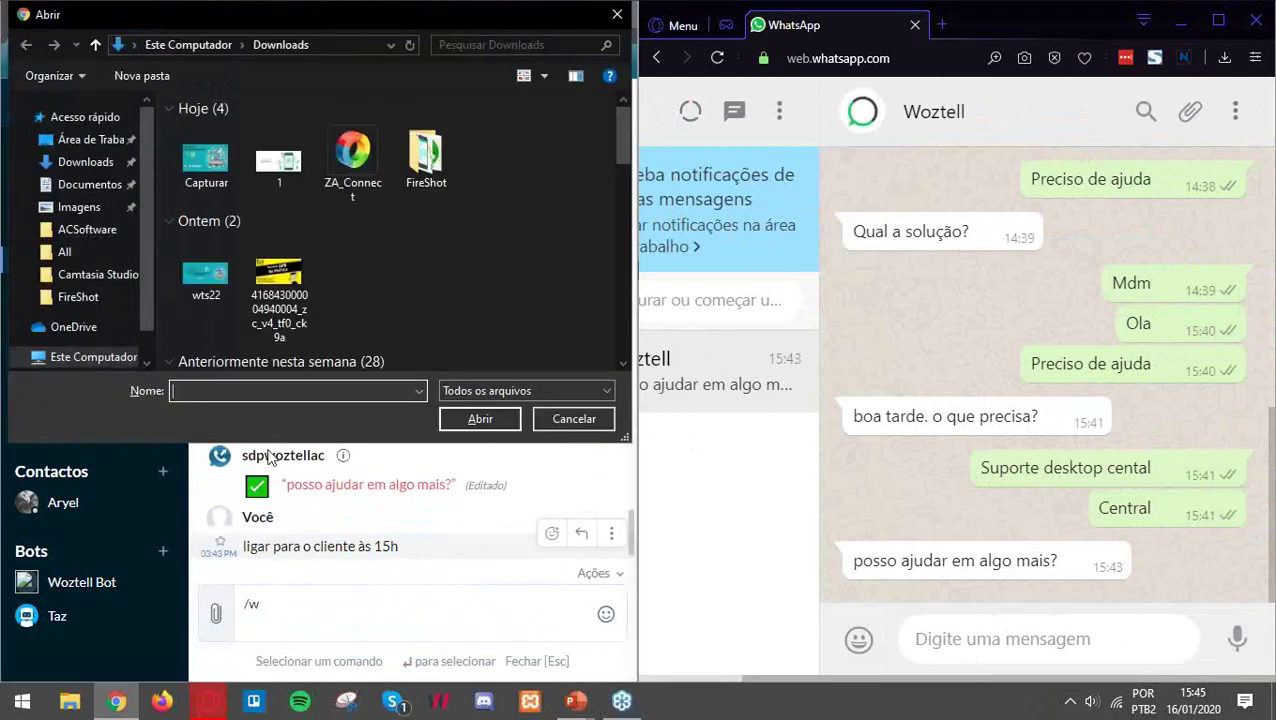
click(212, 162)
double_click(217, 165)
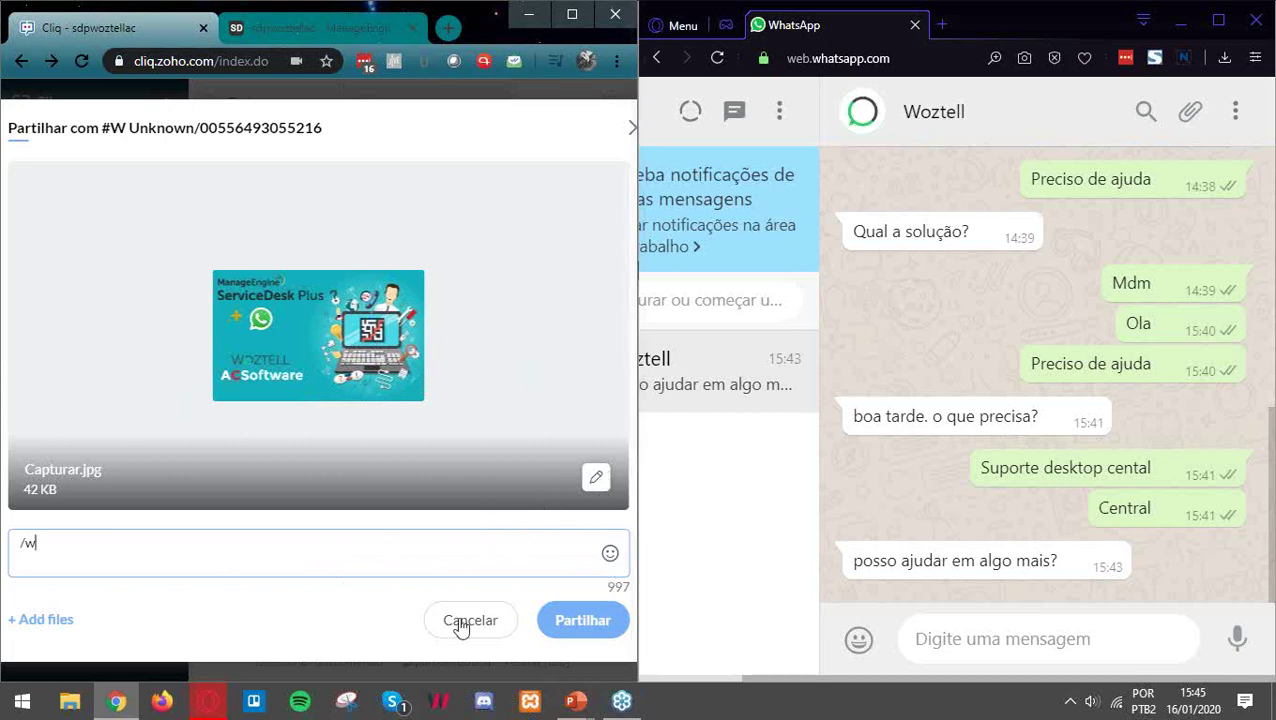
click(598, 622)
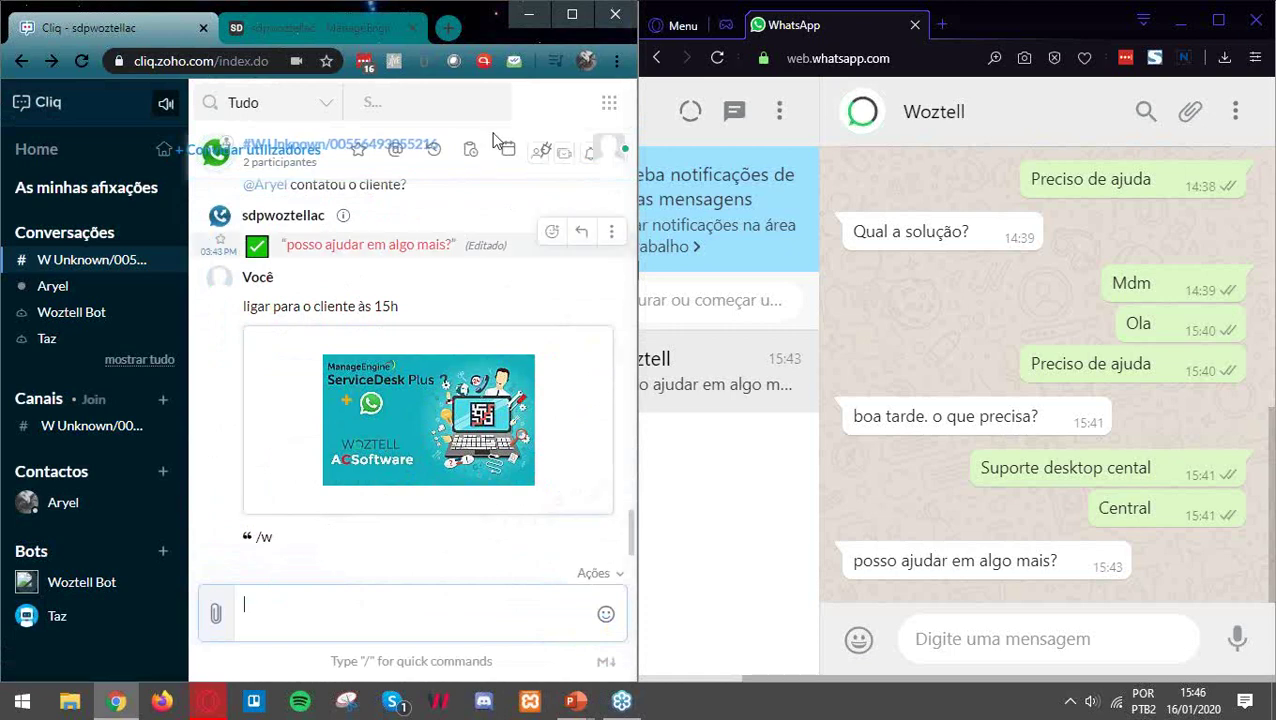
Send Capturar.jpg from Downloads to the customer as an attachment to the Woztell /w command in the Cliq channel.
mouse_move(484, 27)
mouse_down()
mouse_move(275, 23)
mouse_move(507, 36)
mouse_up()
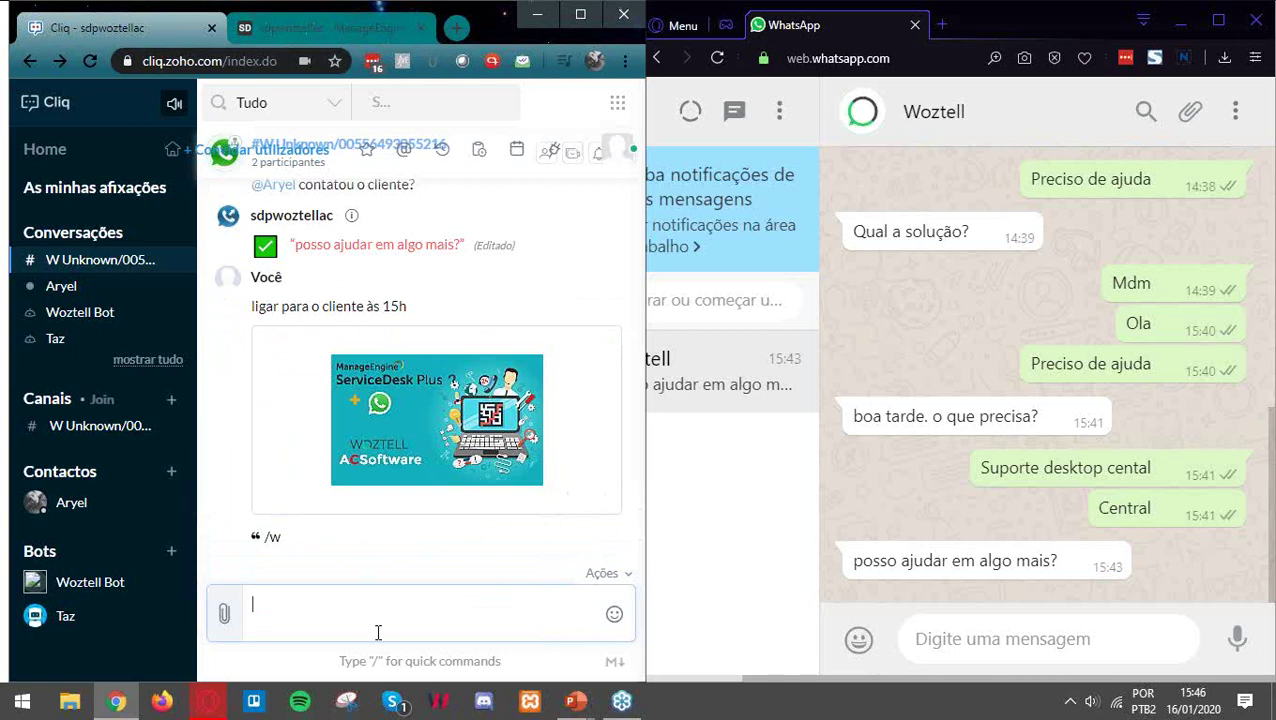
click(226, 616)
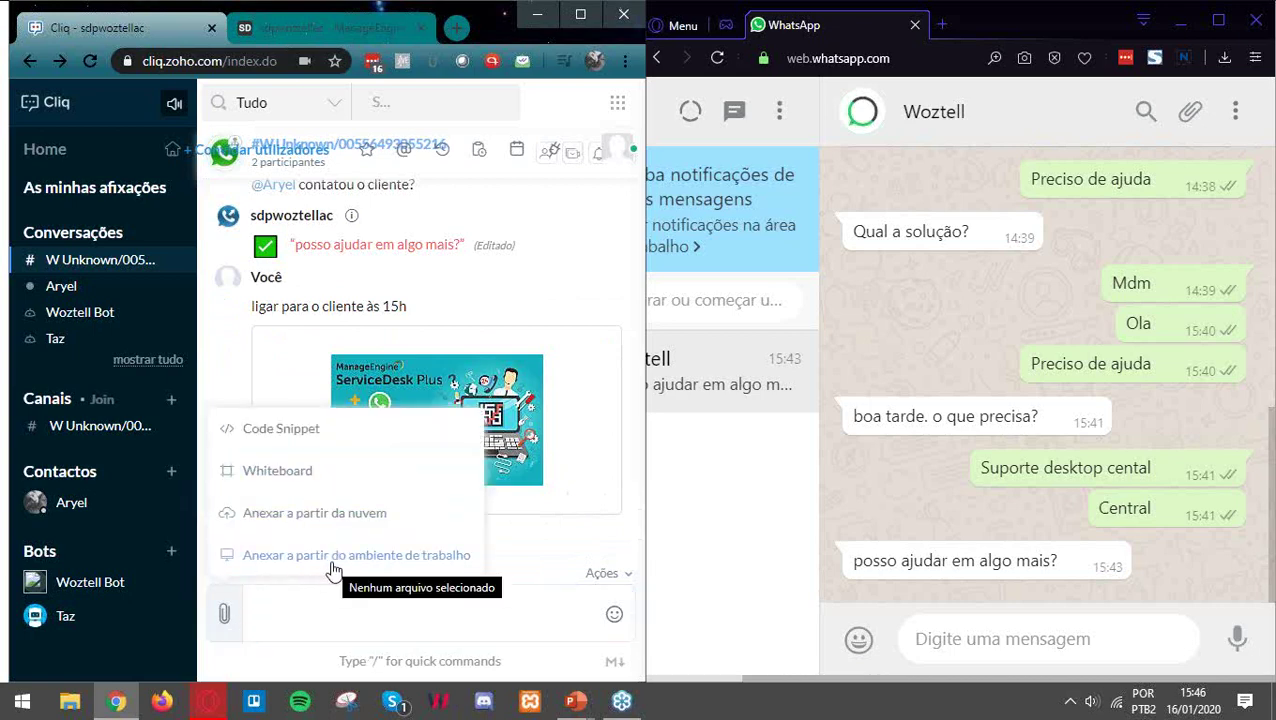
click(321, 624)
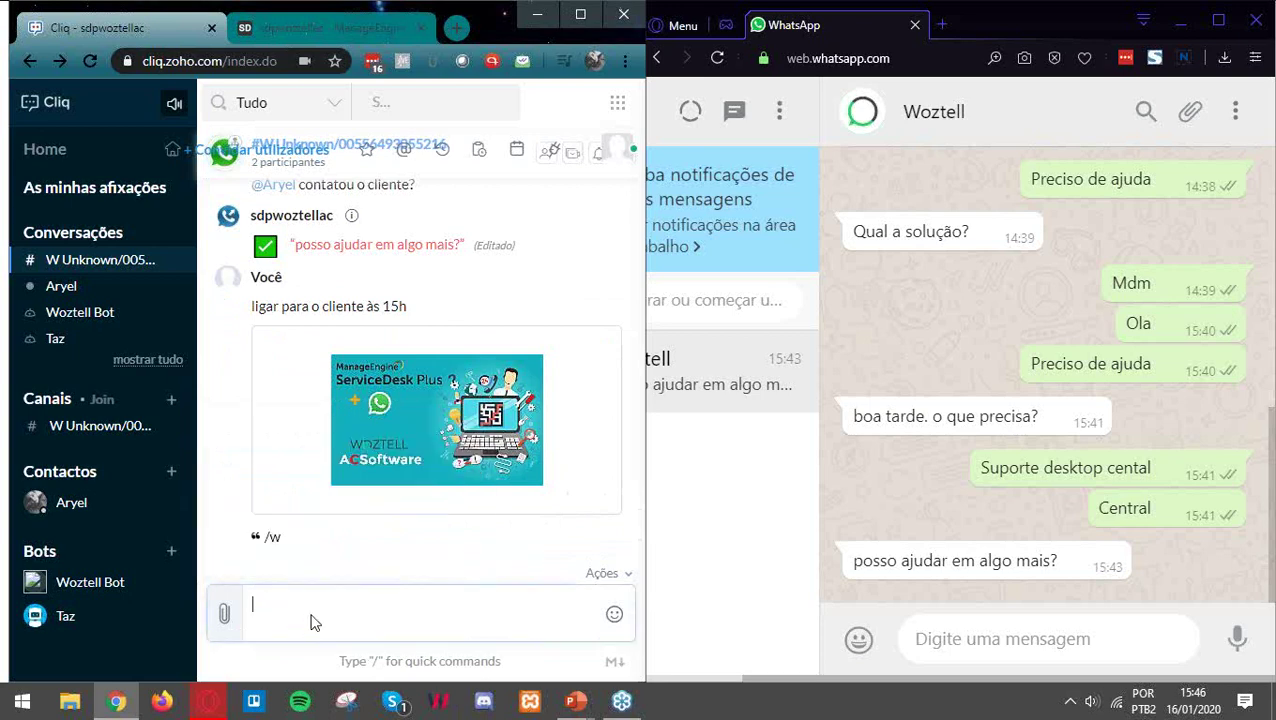
text(/w)
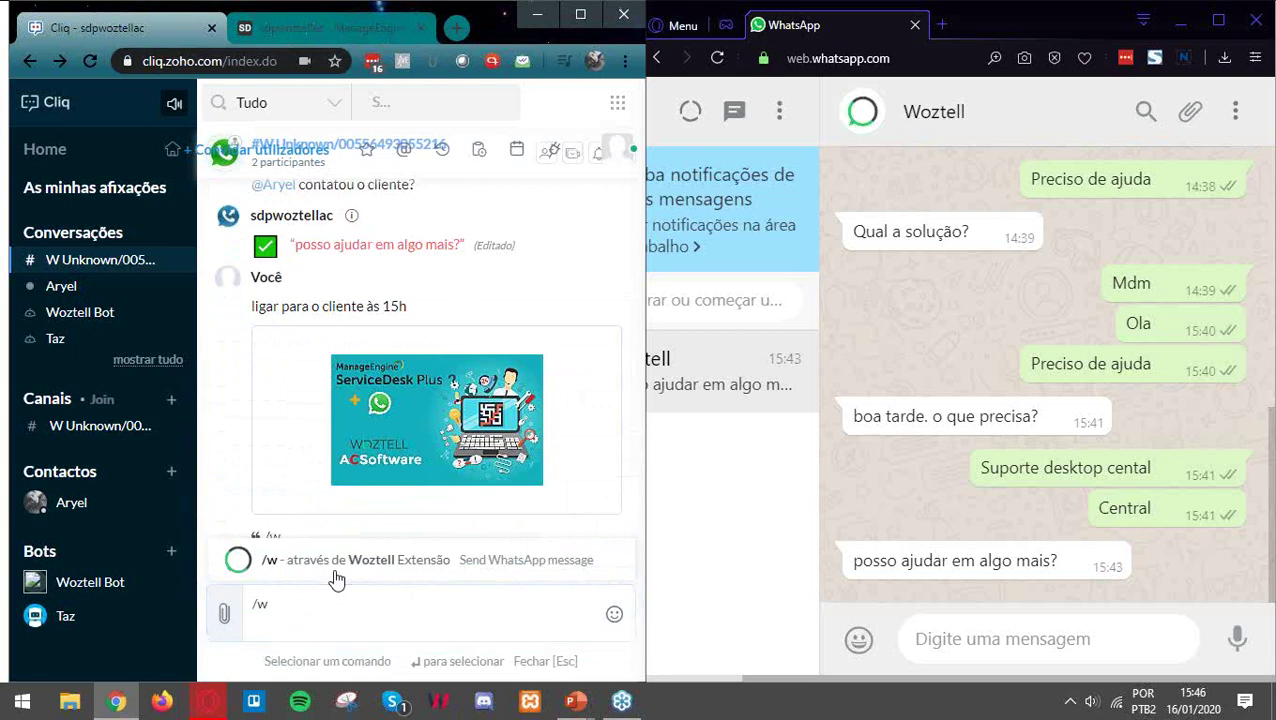
click(333, 576)
click(218, 620)
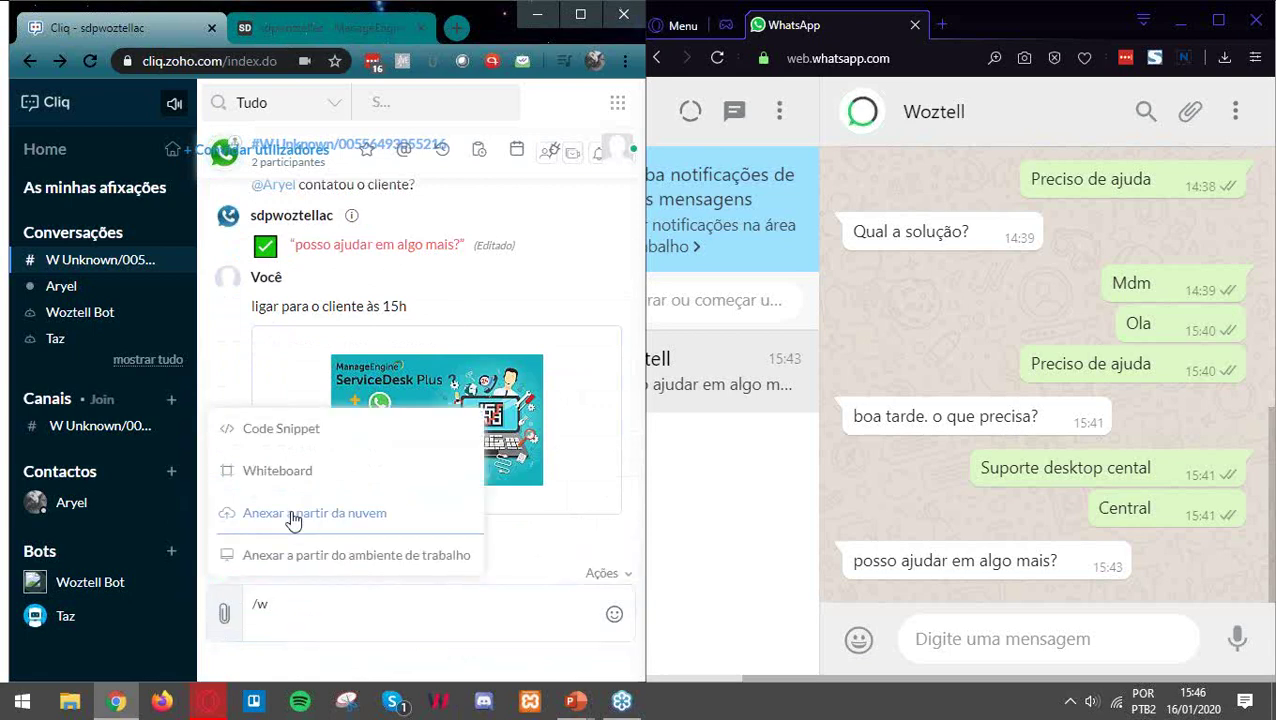
click(305, 555)
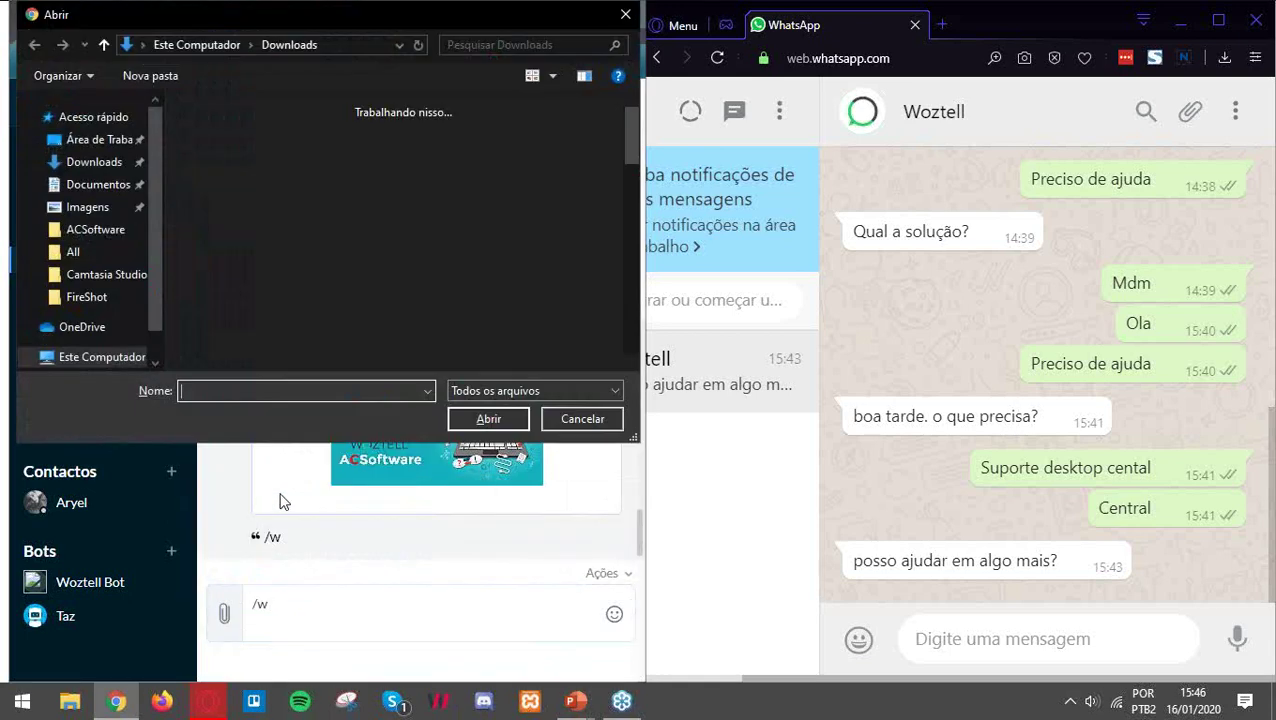
double_click(214, 160)
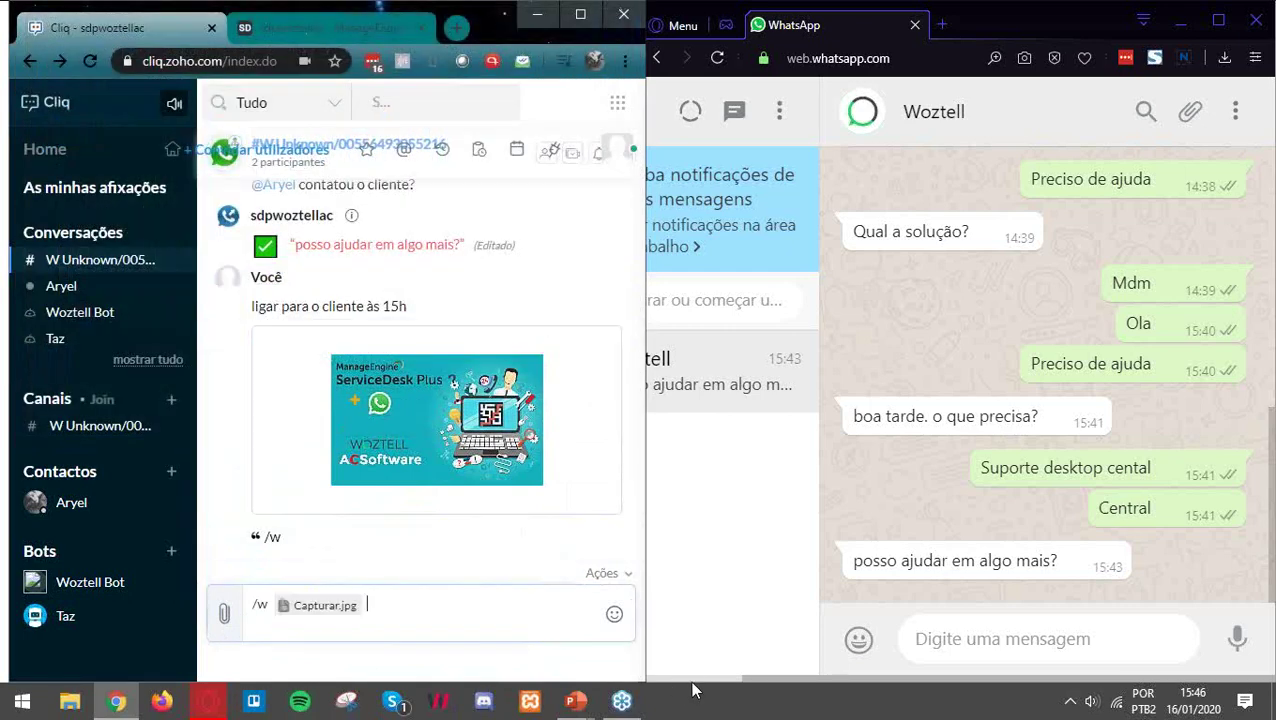
key(Return)
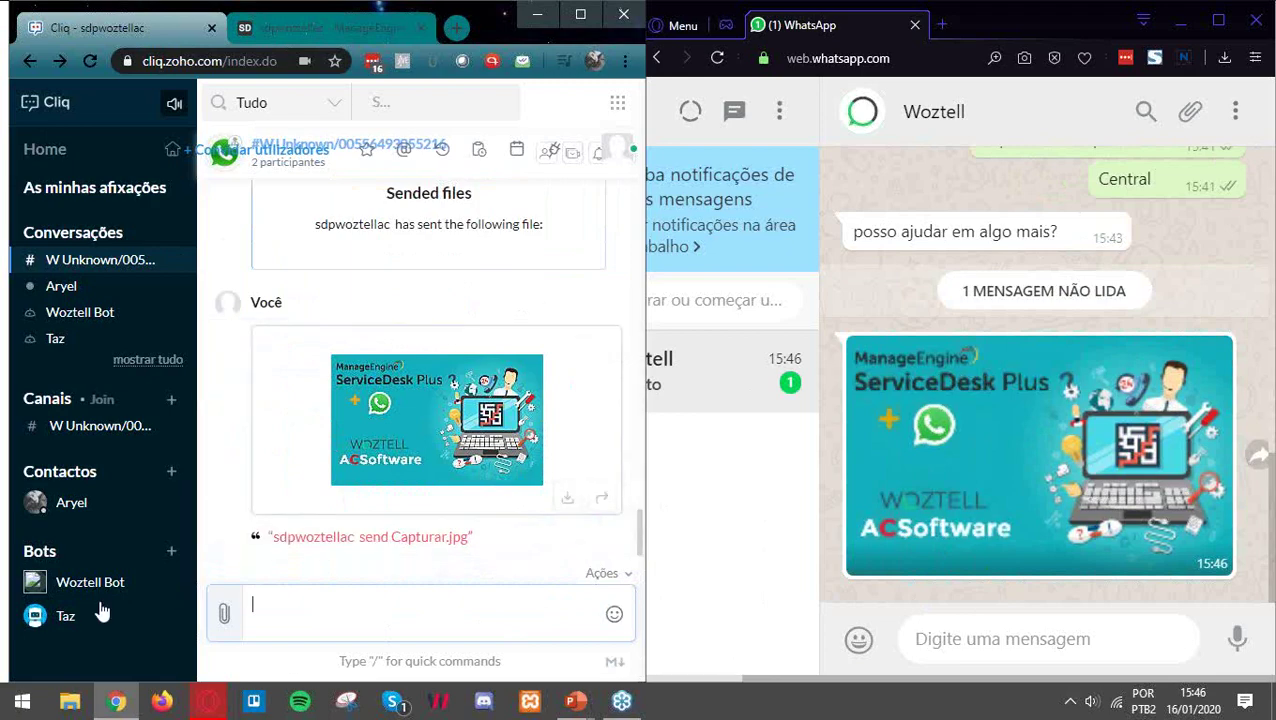
Examine the sent-file messages in the Cliq channel and view the received image at full size in WhatsApp Web.
scroll(455, 450, up, 2)
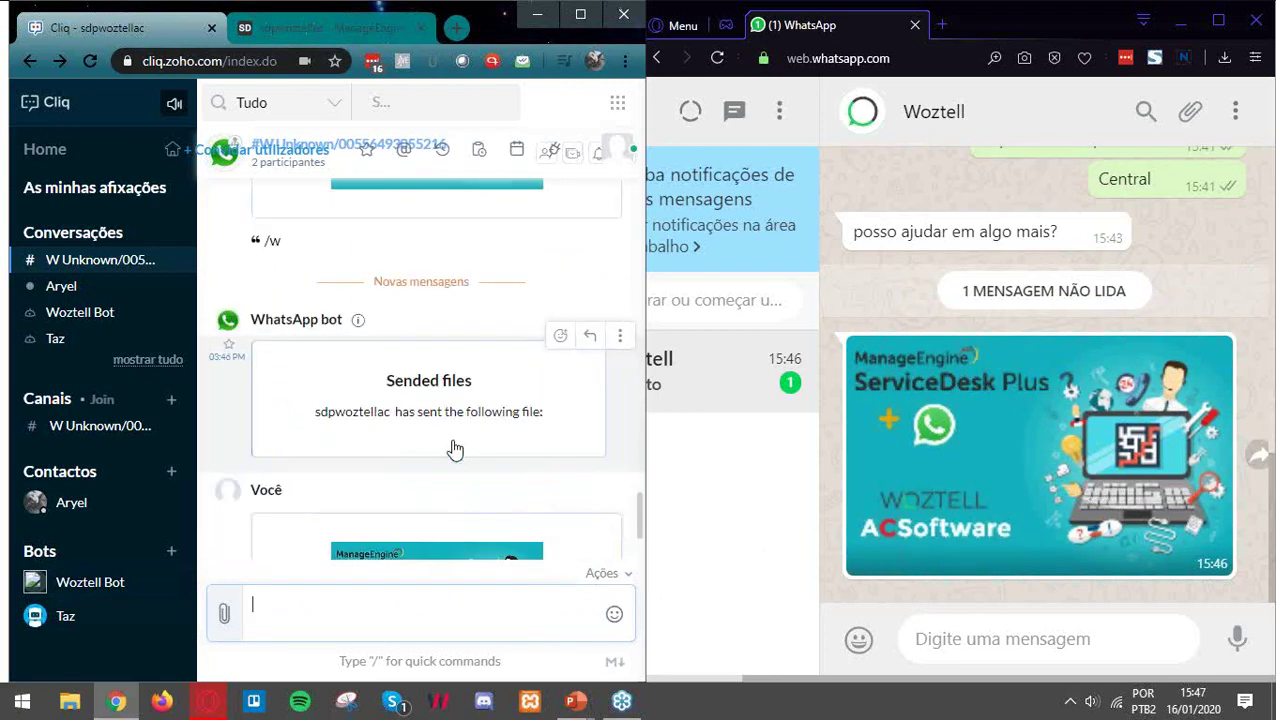
scroll(362, 419, up, 2)
scroll(379, 447, down, 4)
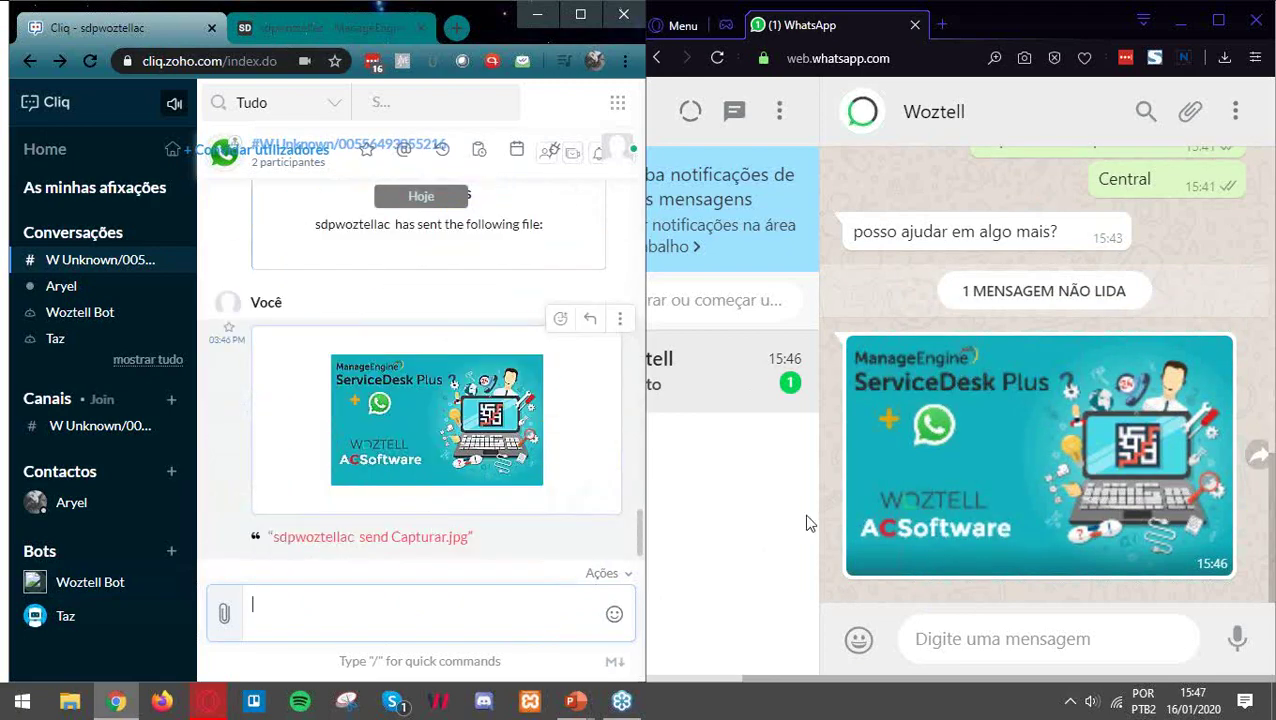
click(1084, 496)
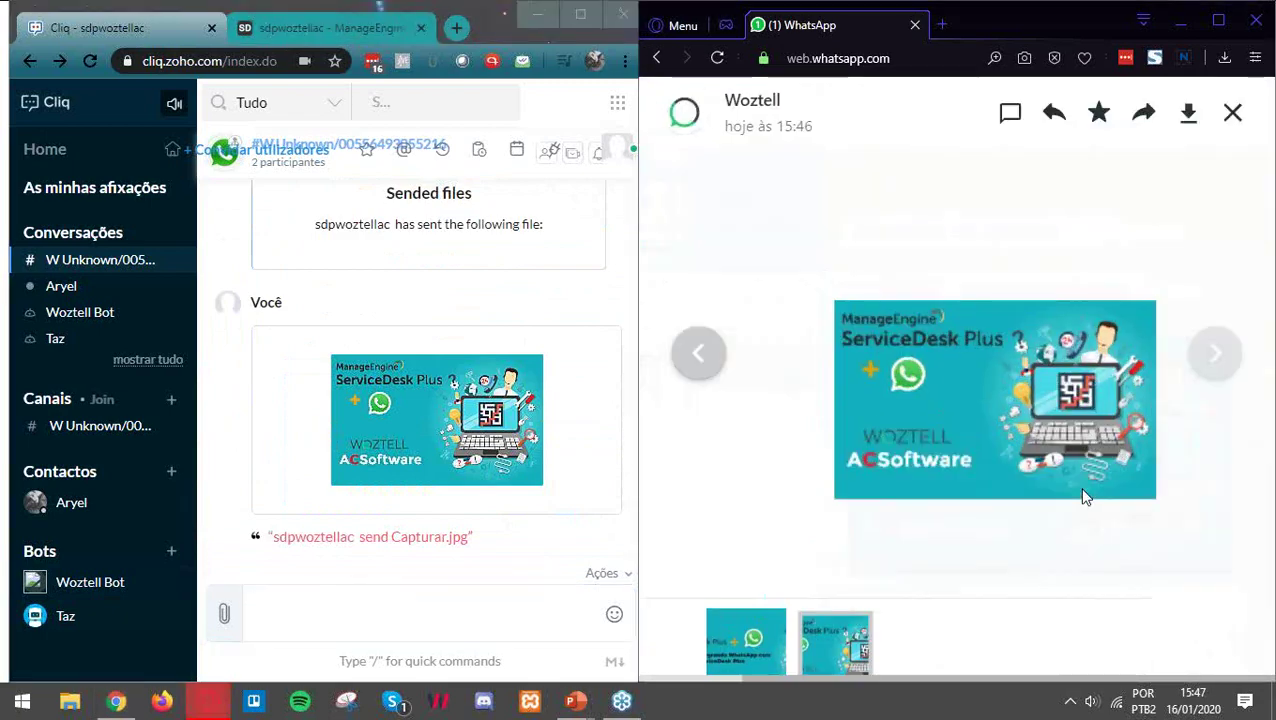
key(Escape)
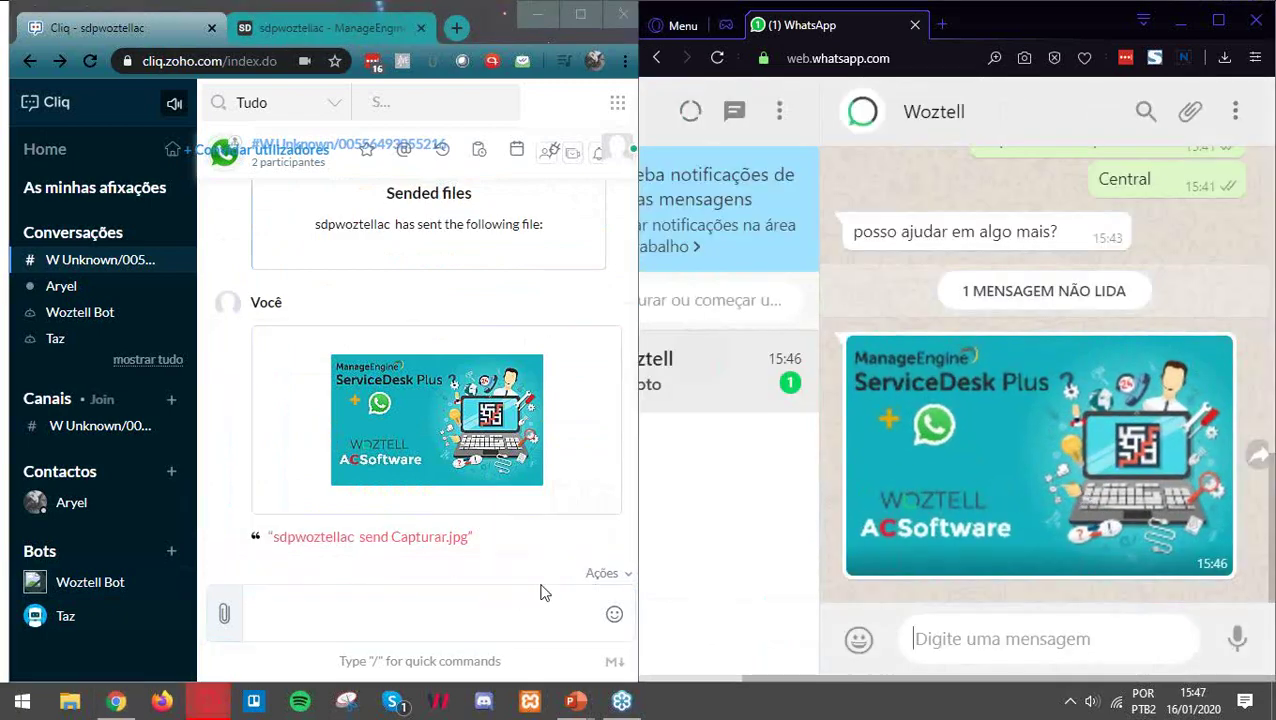
click(603, 573)
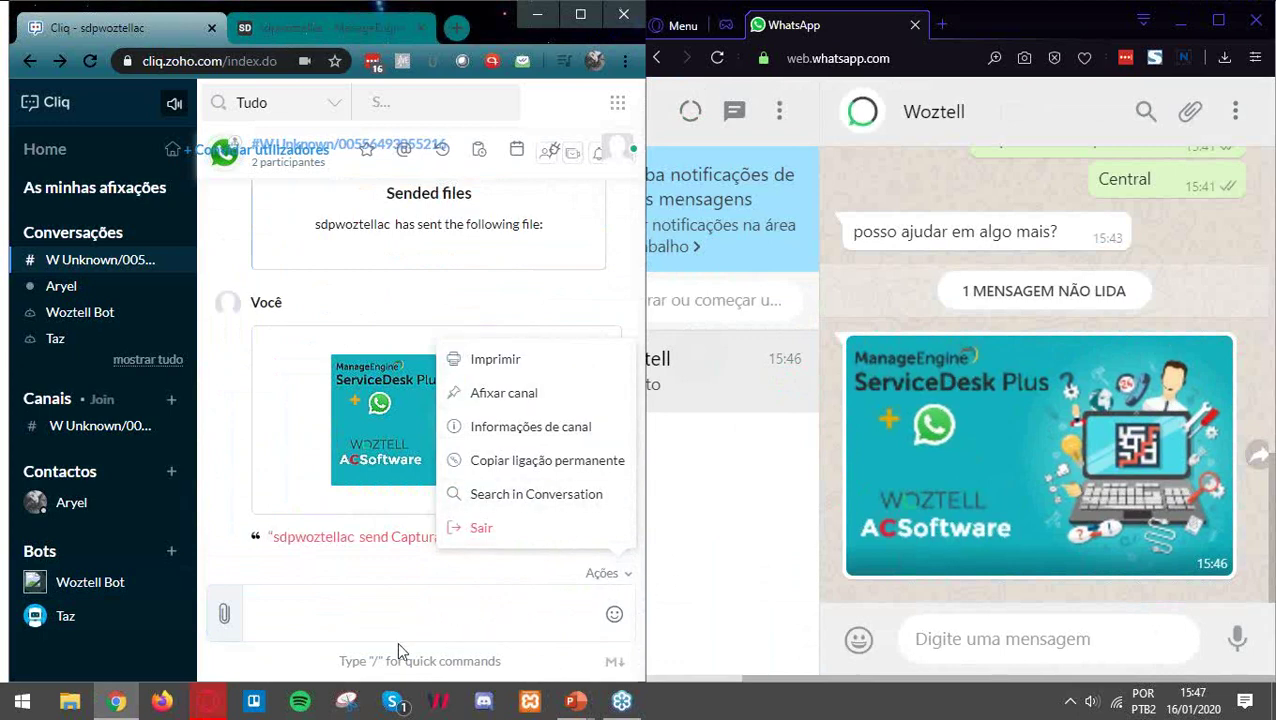
click(494, 582)
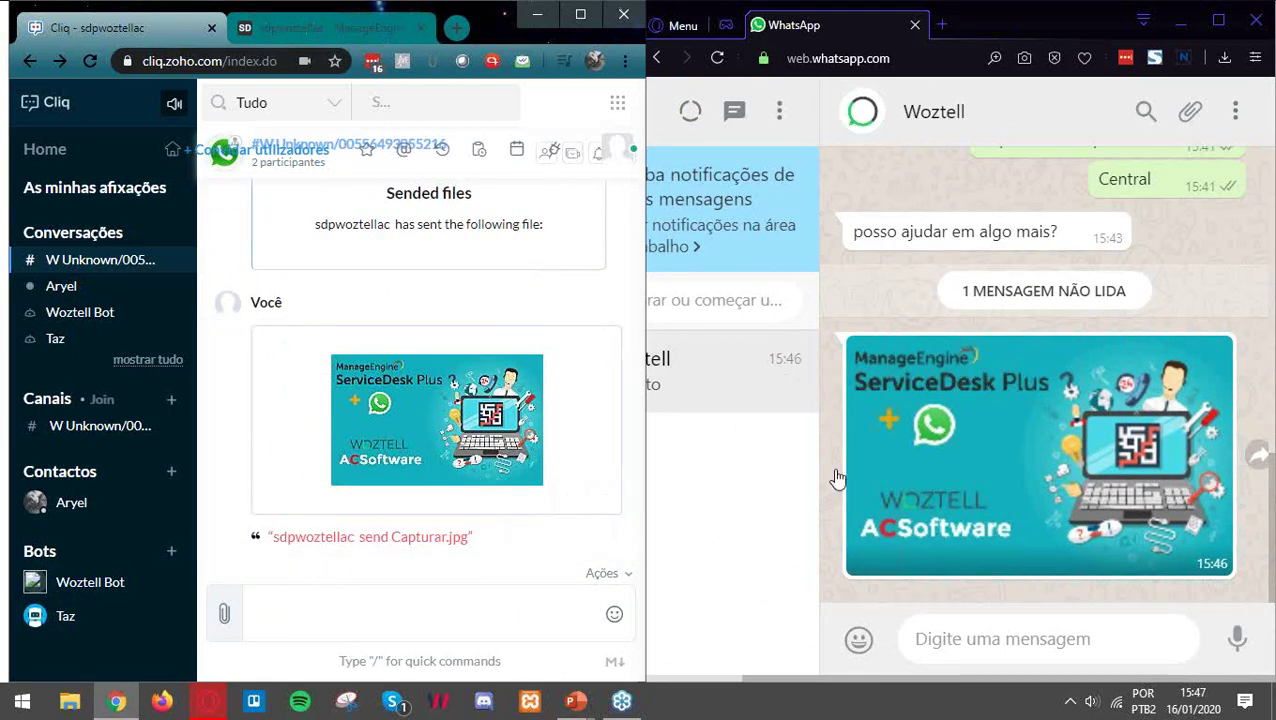
Reply as the customer in the WhatsApp Web Woztell conversation with "problemas na caixa de email".
click(946, 628)
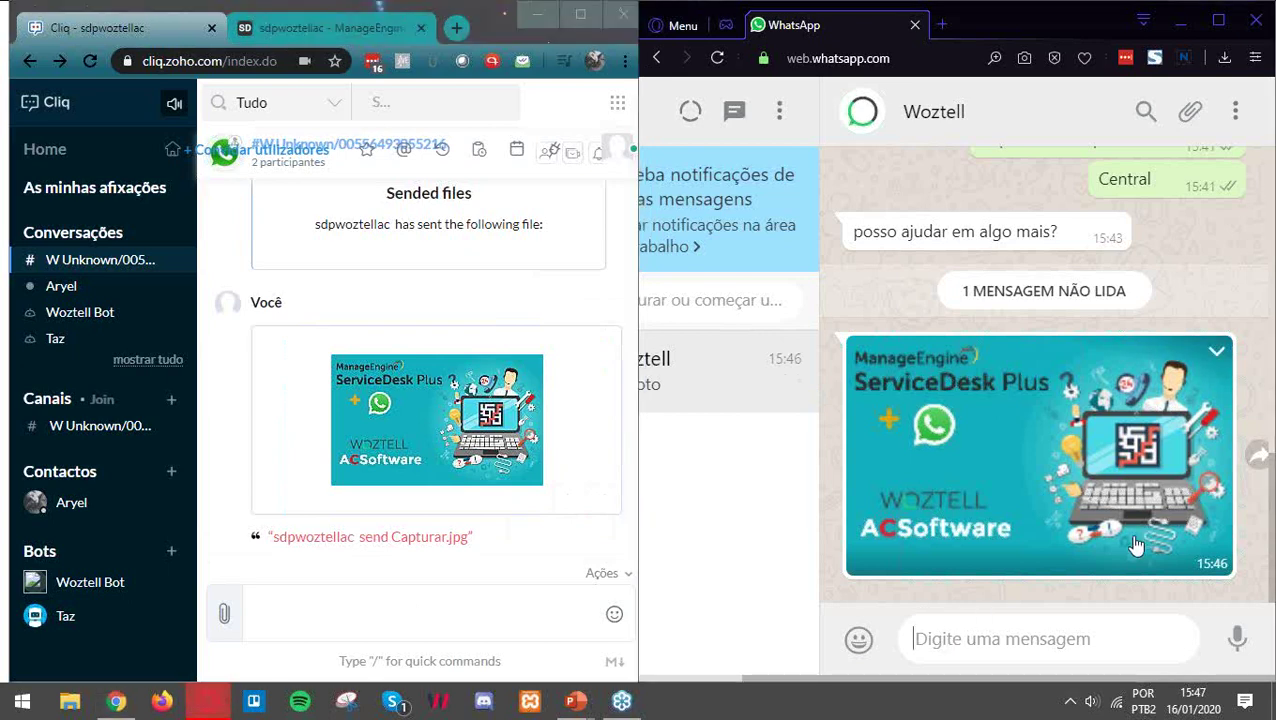
text(proble)
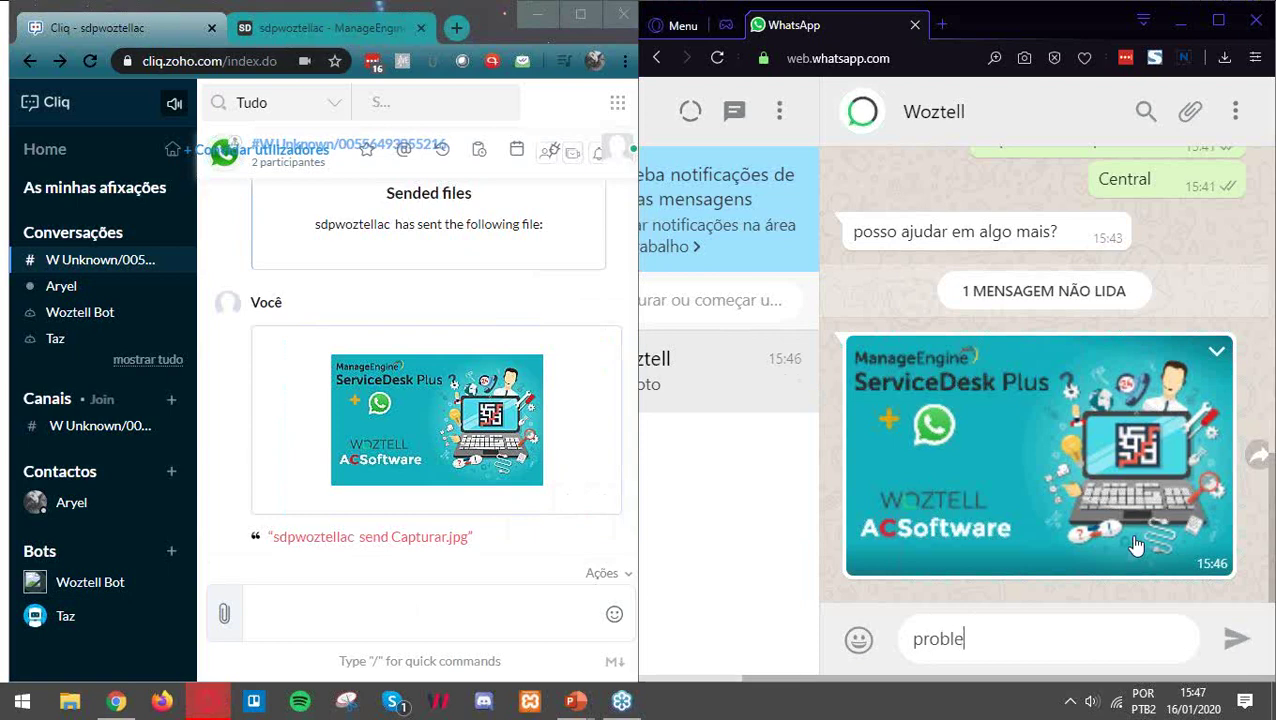
text(mas na caixa)
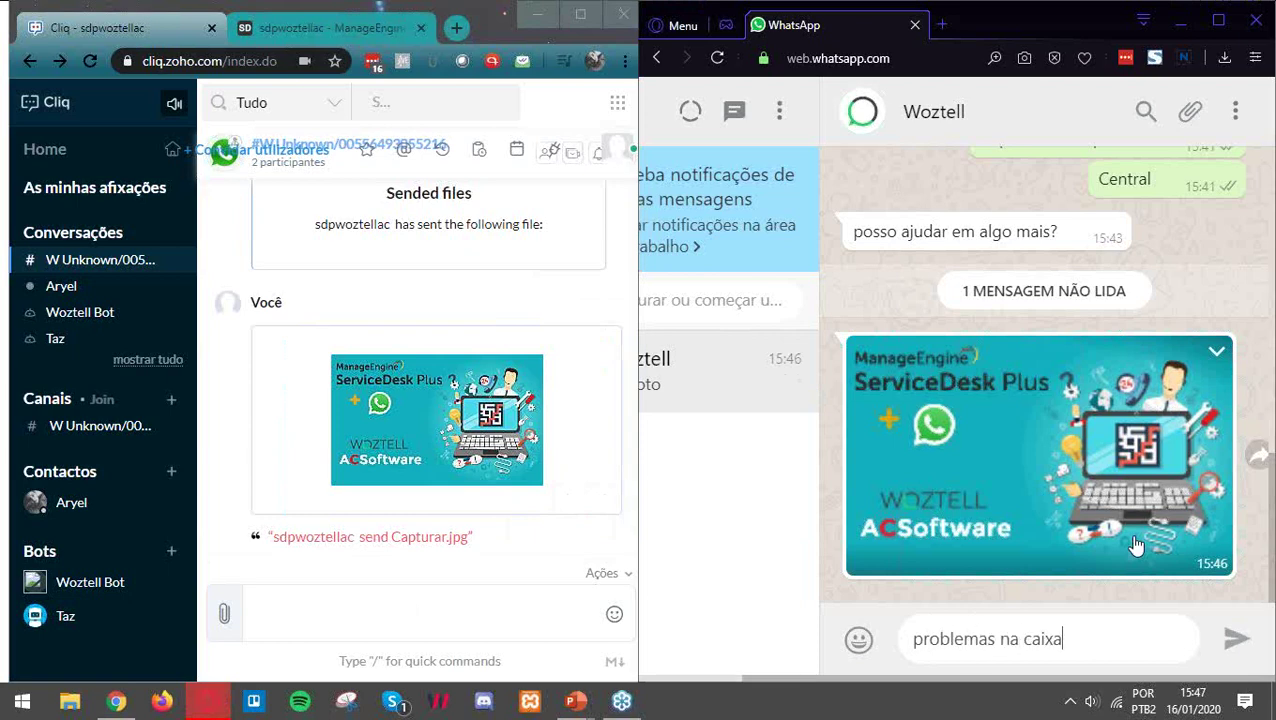
text( de ema)
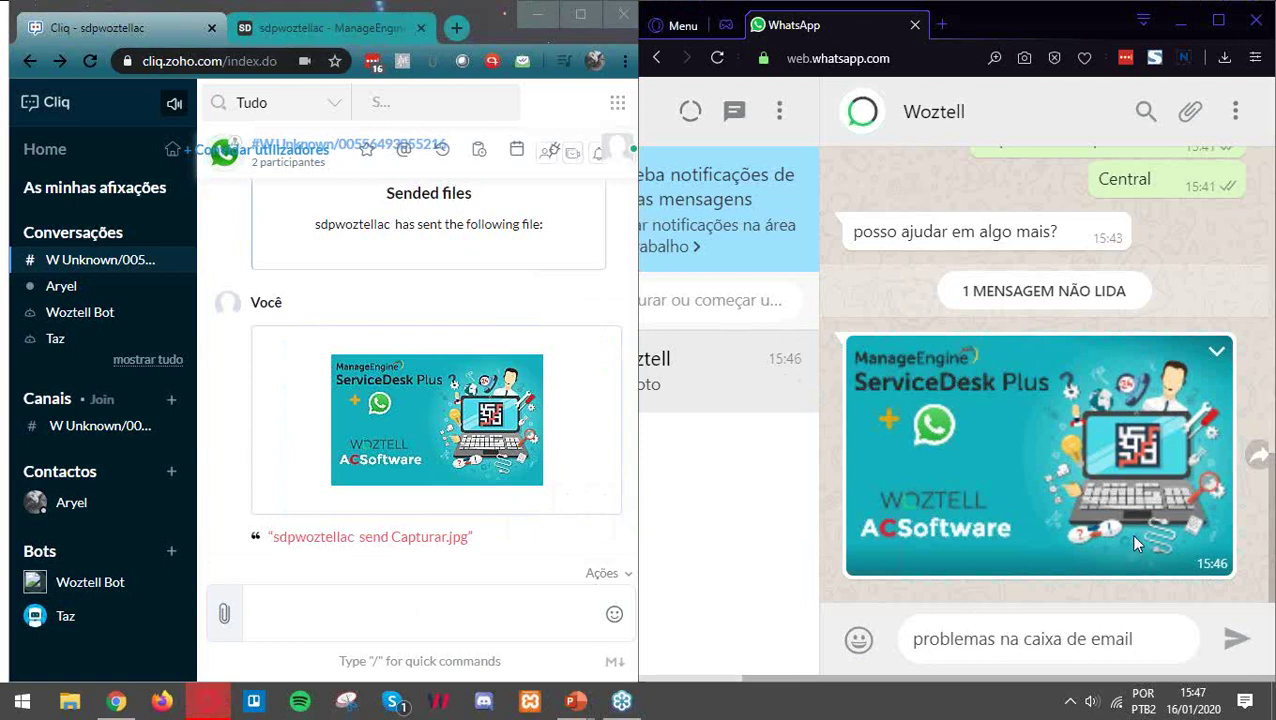
text(il)
key(Return)
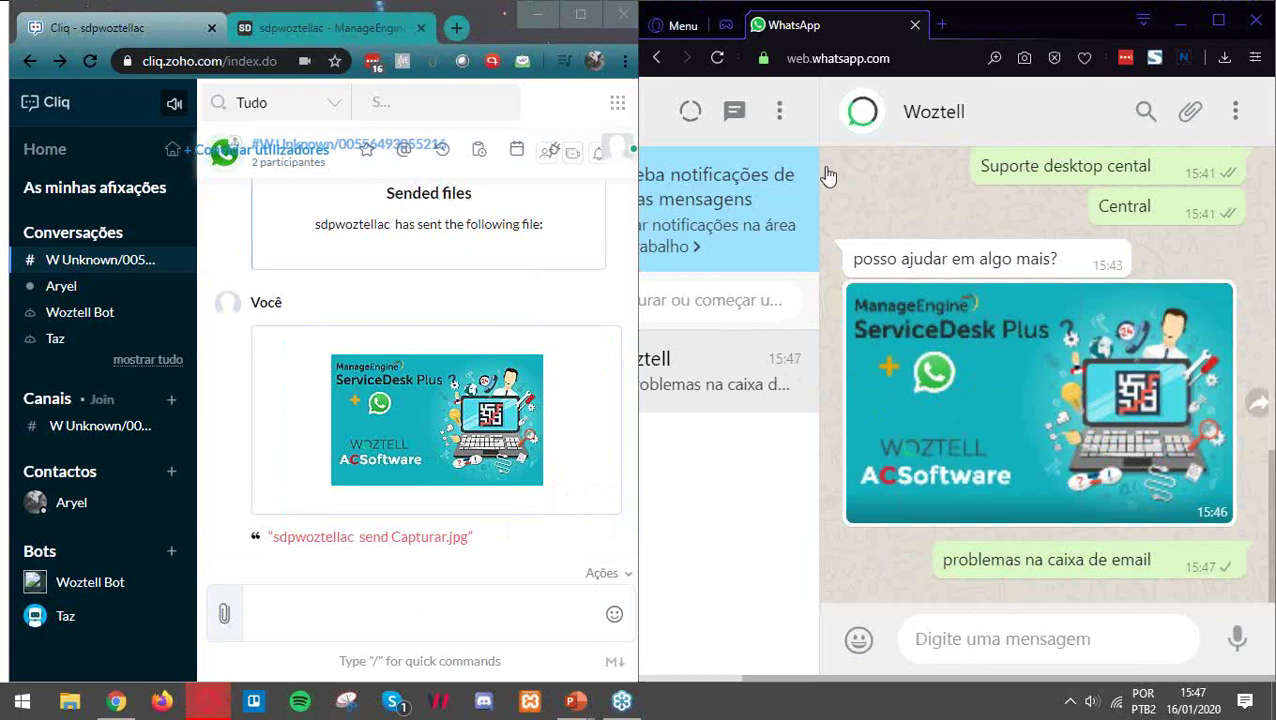
Maximize the Cliq window and prepare the /sdpincident command in the customer's channel with the "Problemas busca de email" template.
click(580, 17)
click(438, 607)
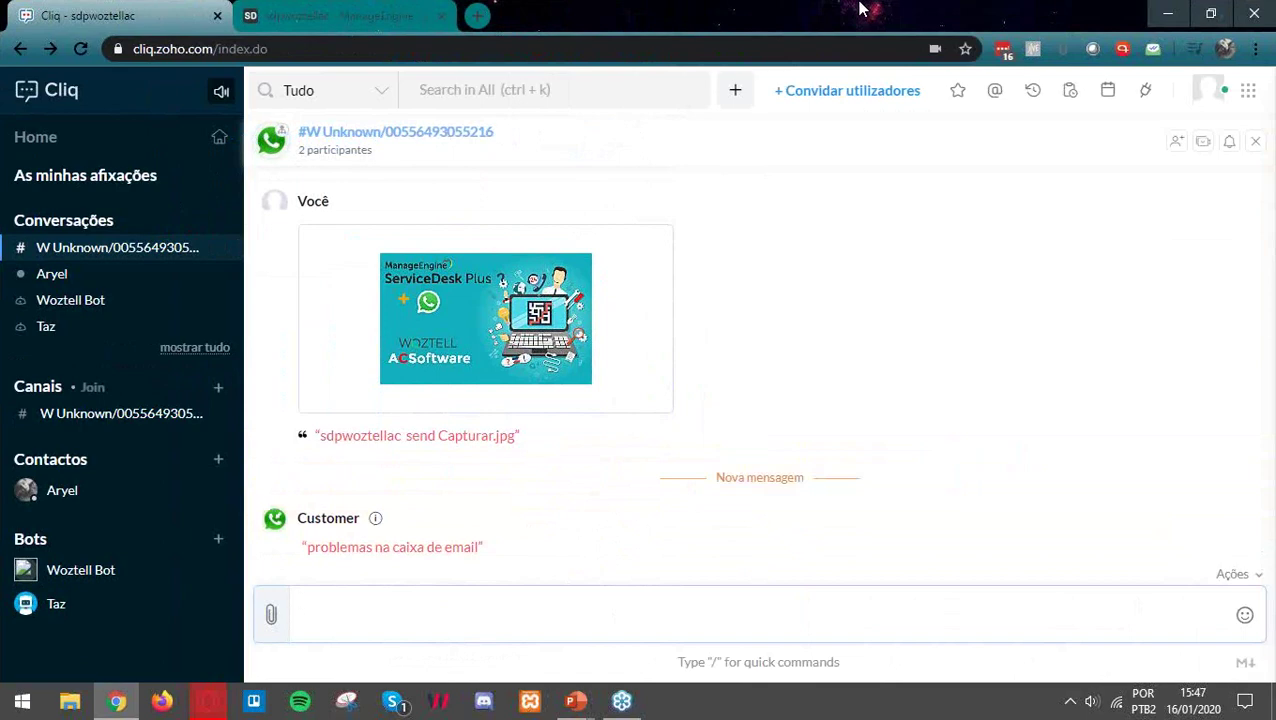
text(/)
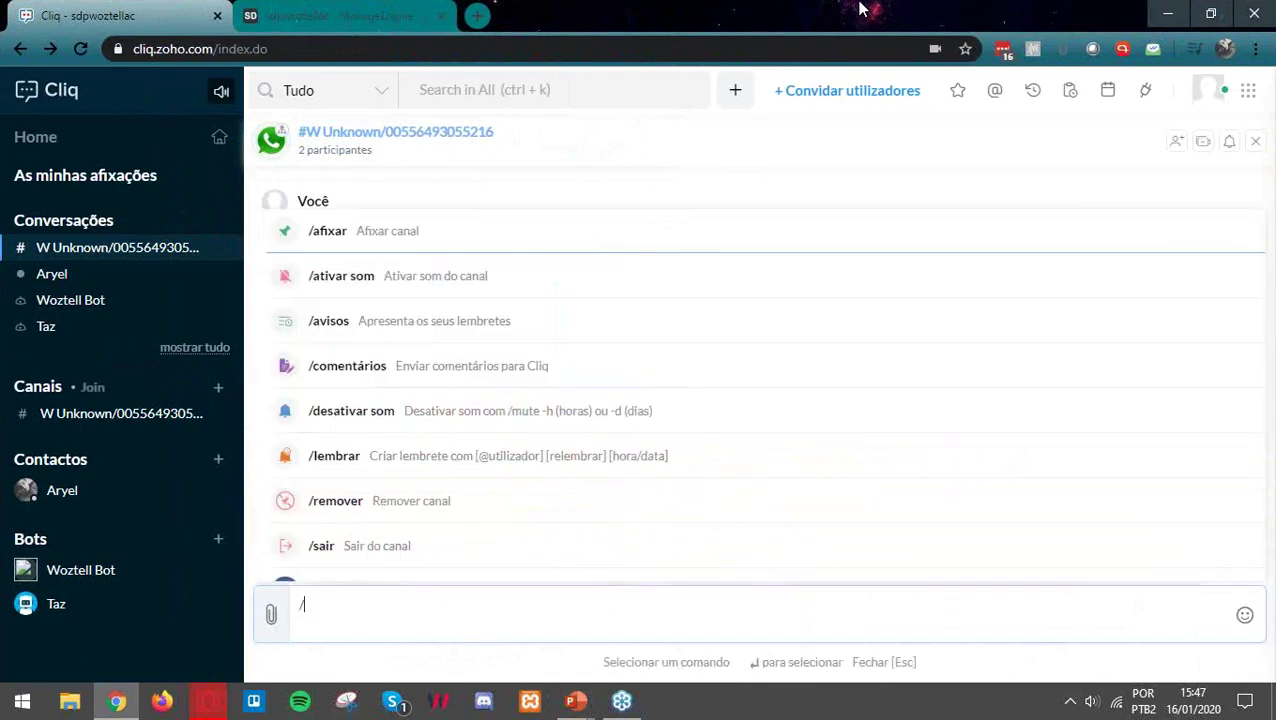
text(sdp)
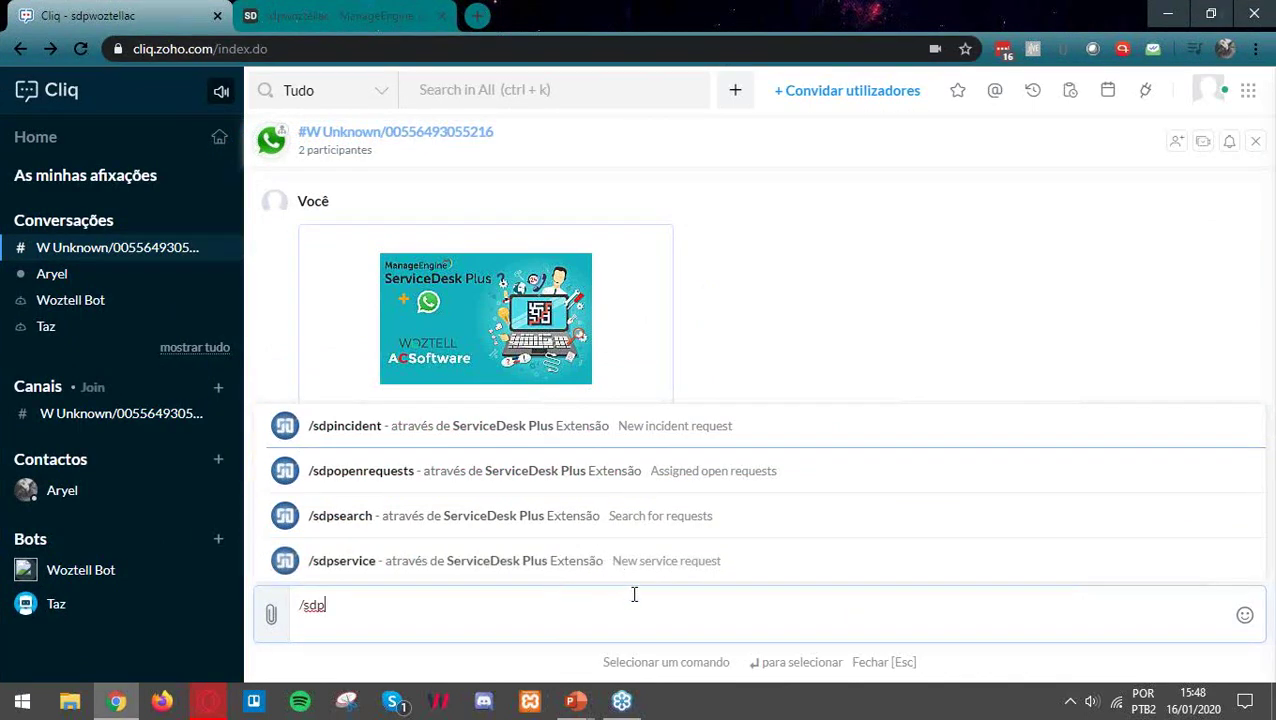
click(610, 445)
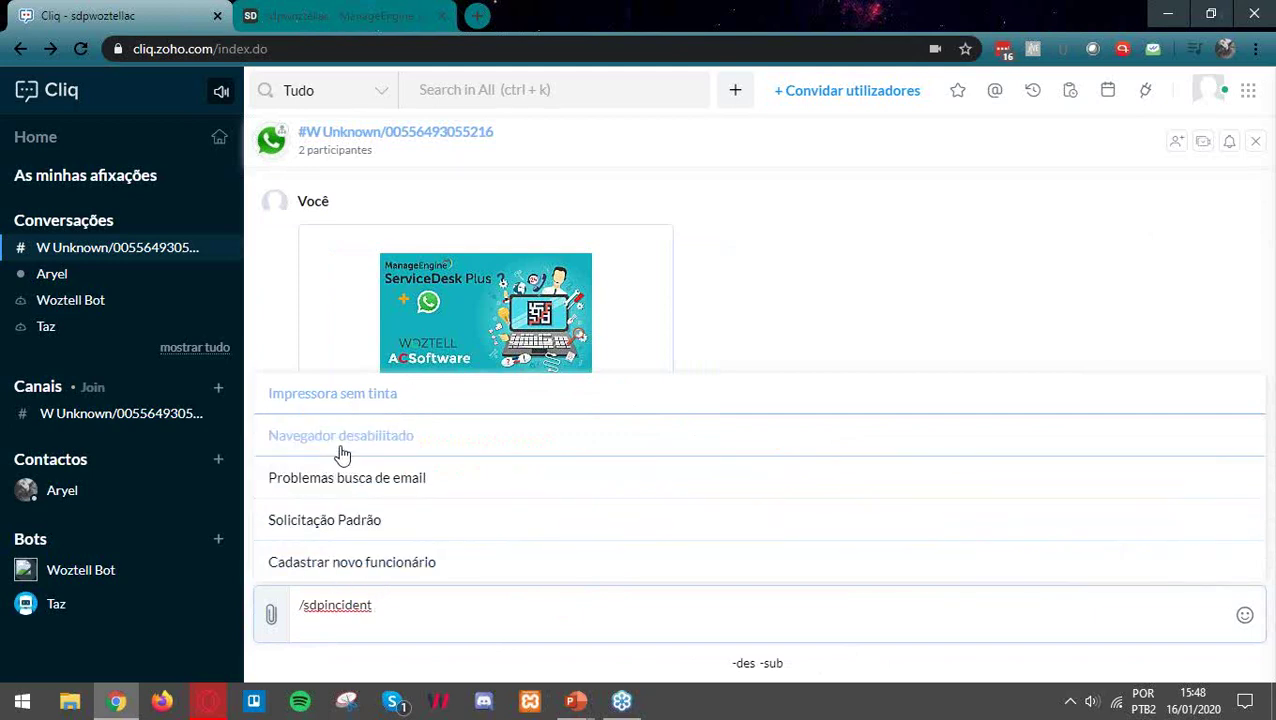
click(340, 15)
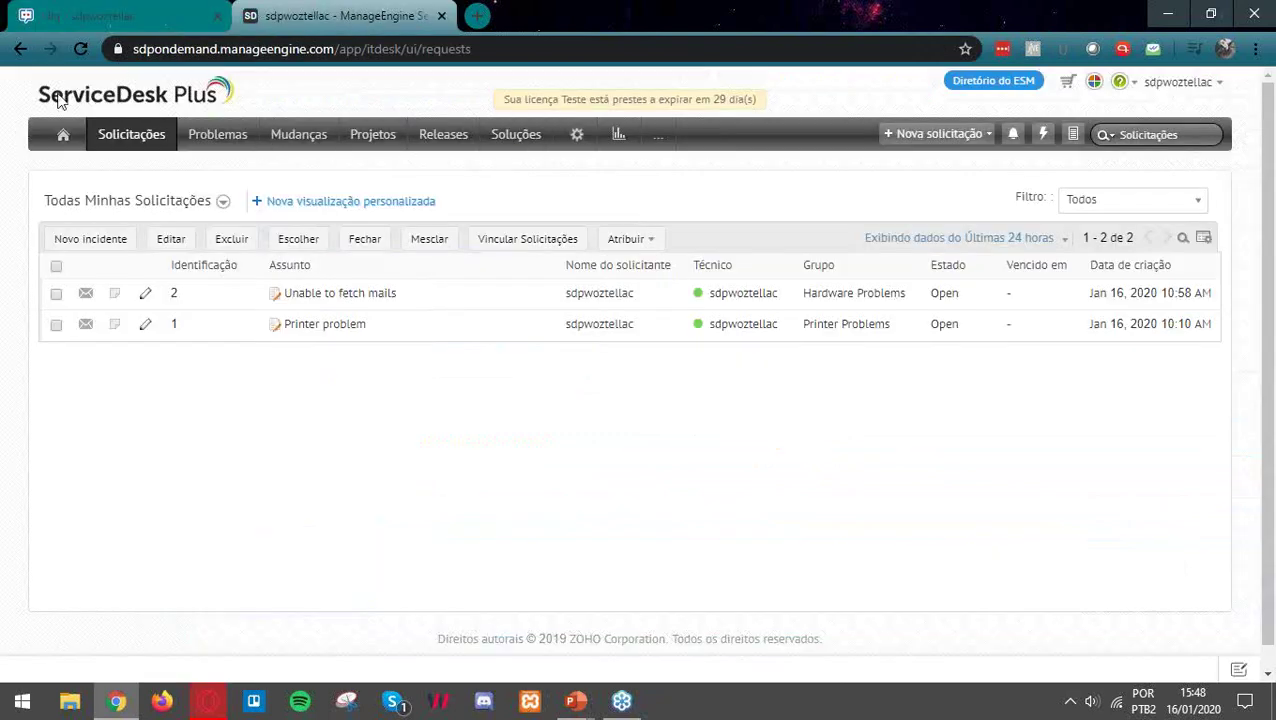
click(80, 15)
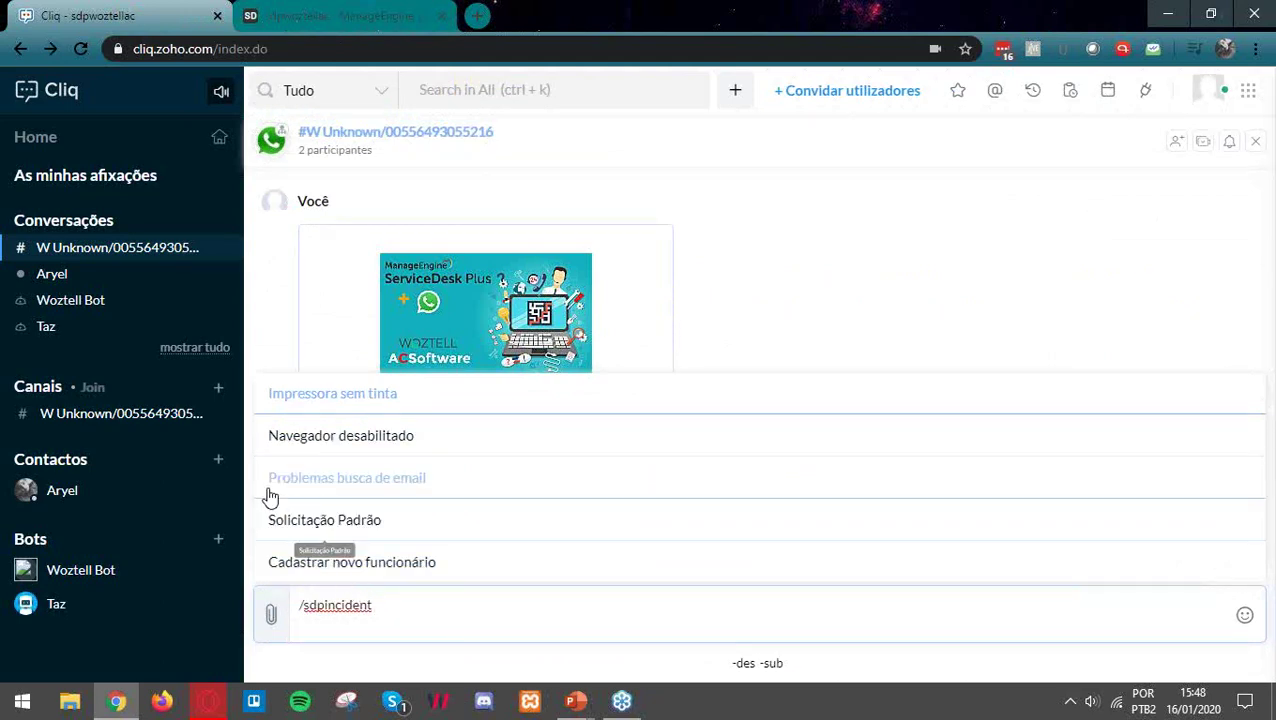
click(337, 485)
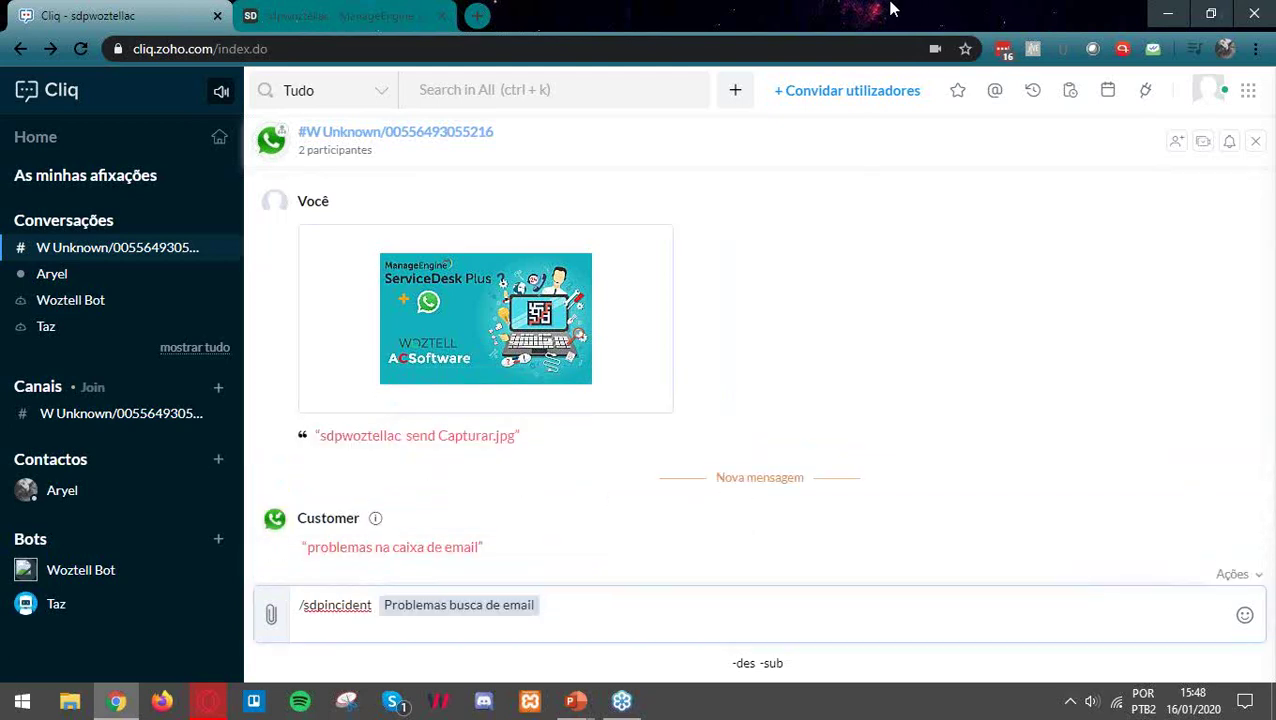
Log the incident with the text "problemas busca de email (ac)" and publish the resulting request message in the channel.
text(!)
text("problemas)
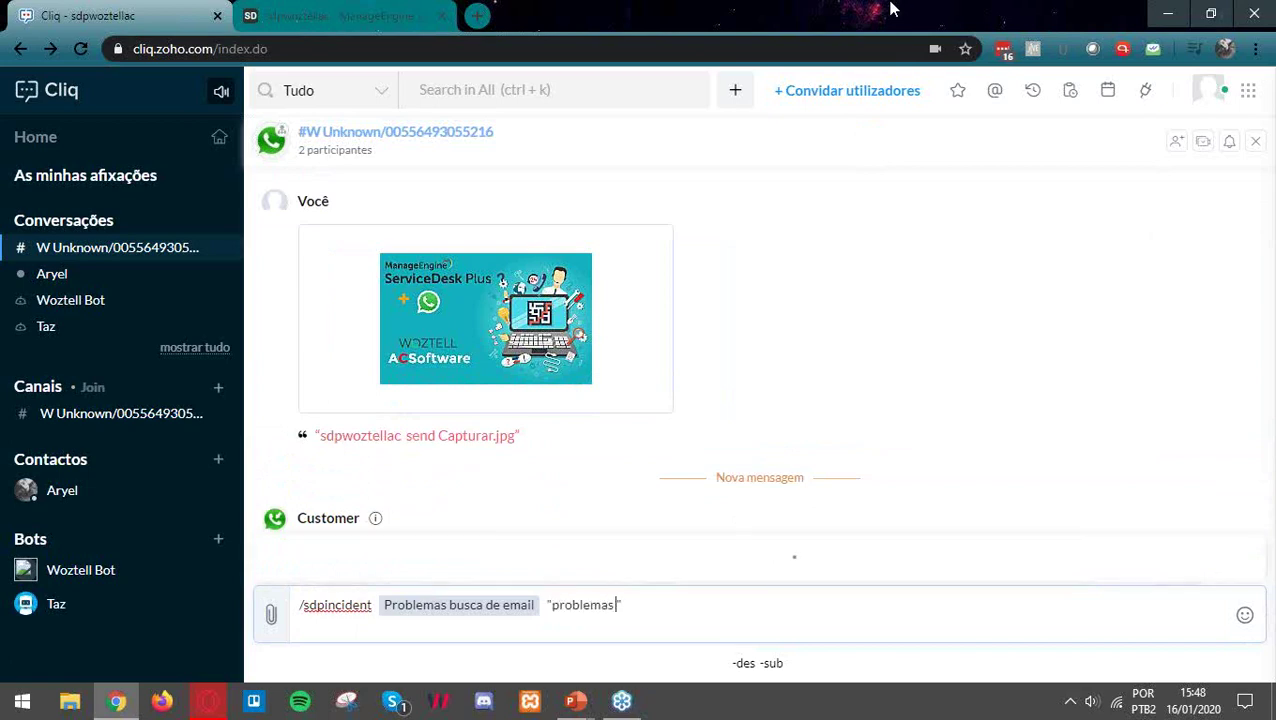
text( busca de email (ac)
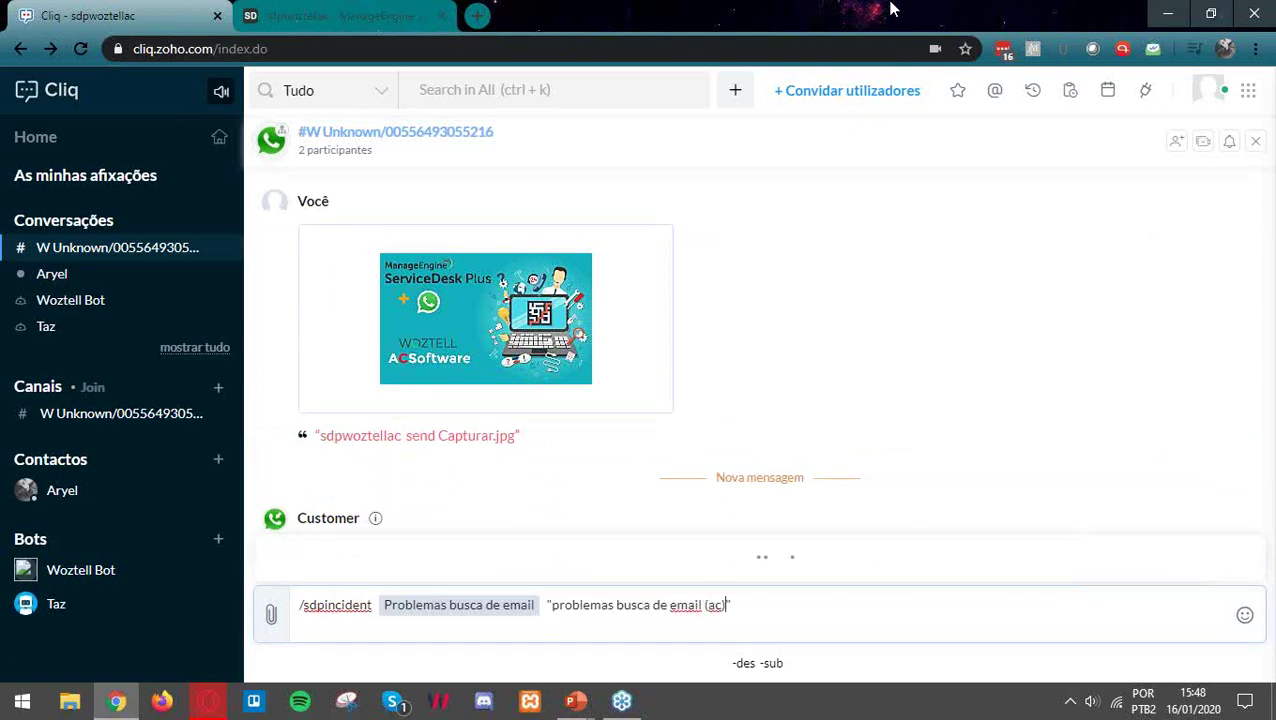
key(Return)
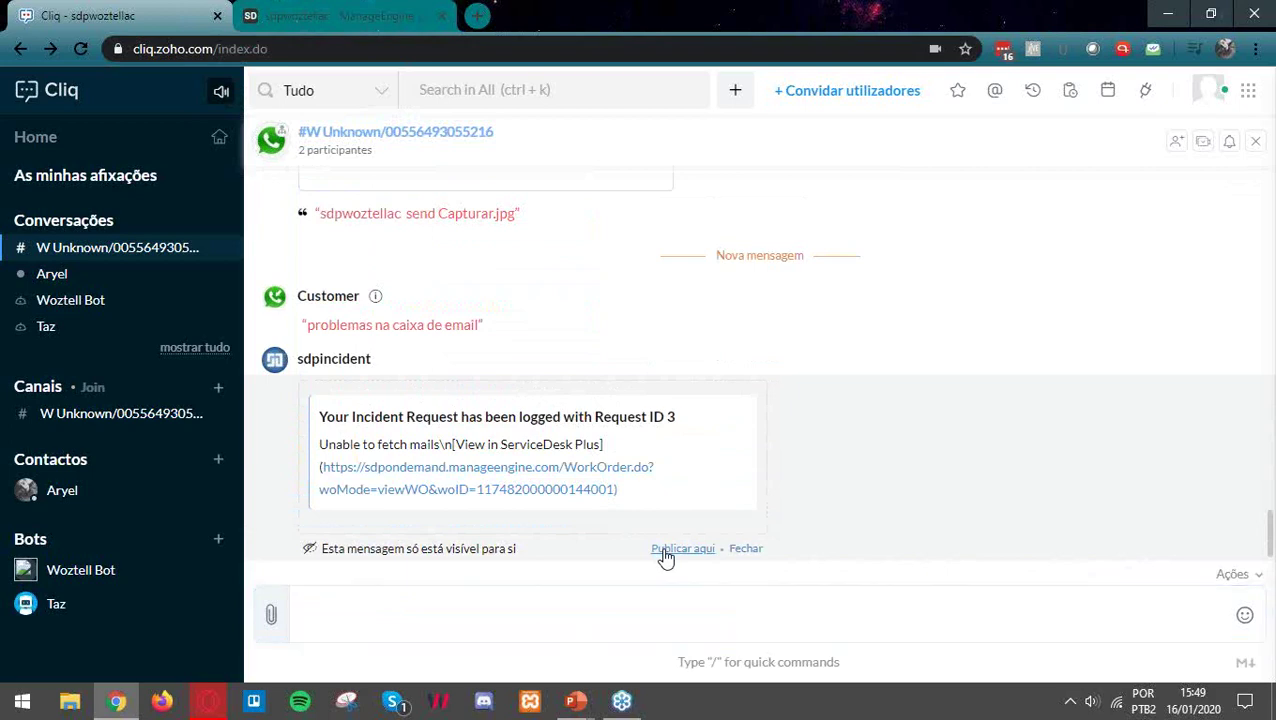
click(664, 550)
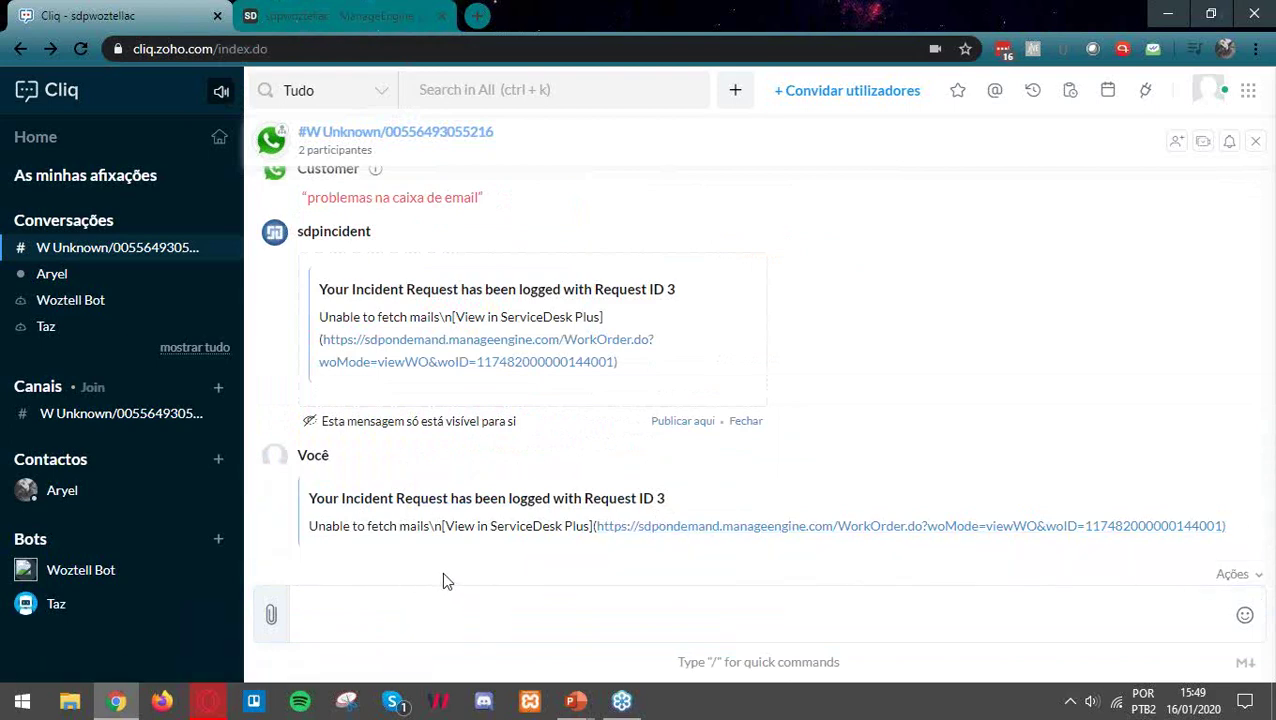
Switch to ServiceDesk Plus, reload the requests list and change its view to "Todas as solicitações".
click(305, 12)
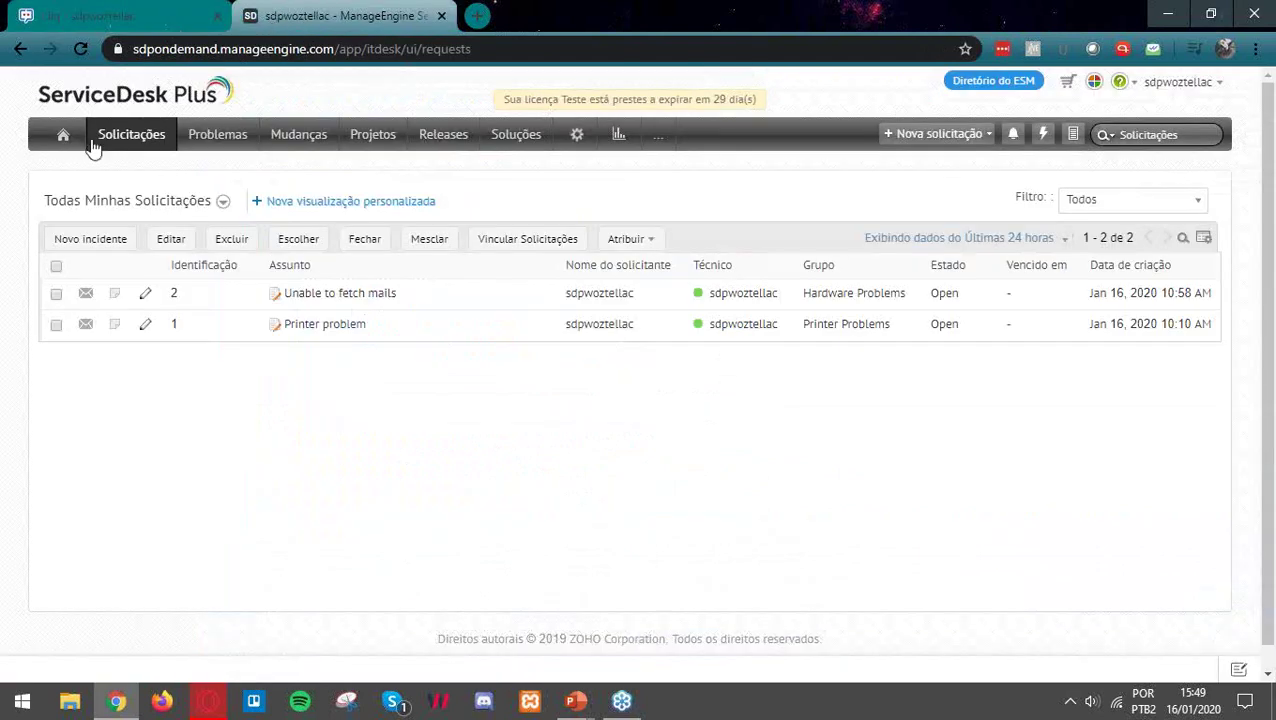
click(106, 140)
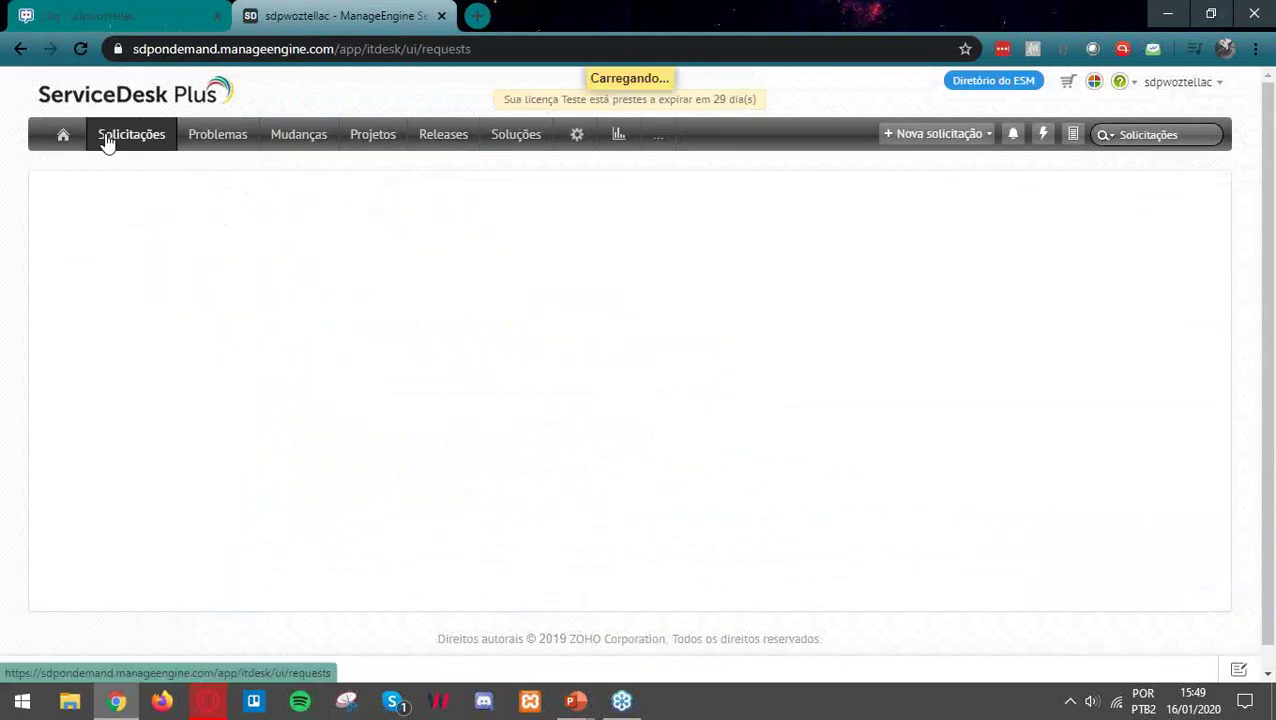
click(156, 211)
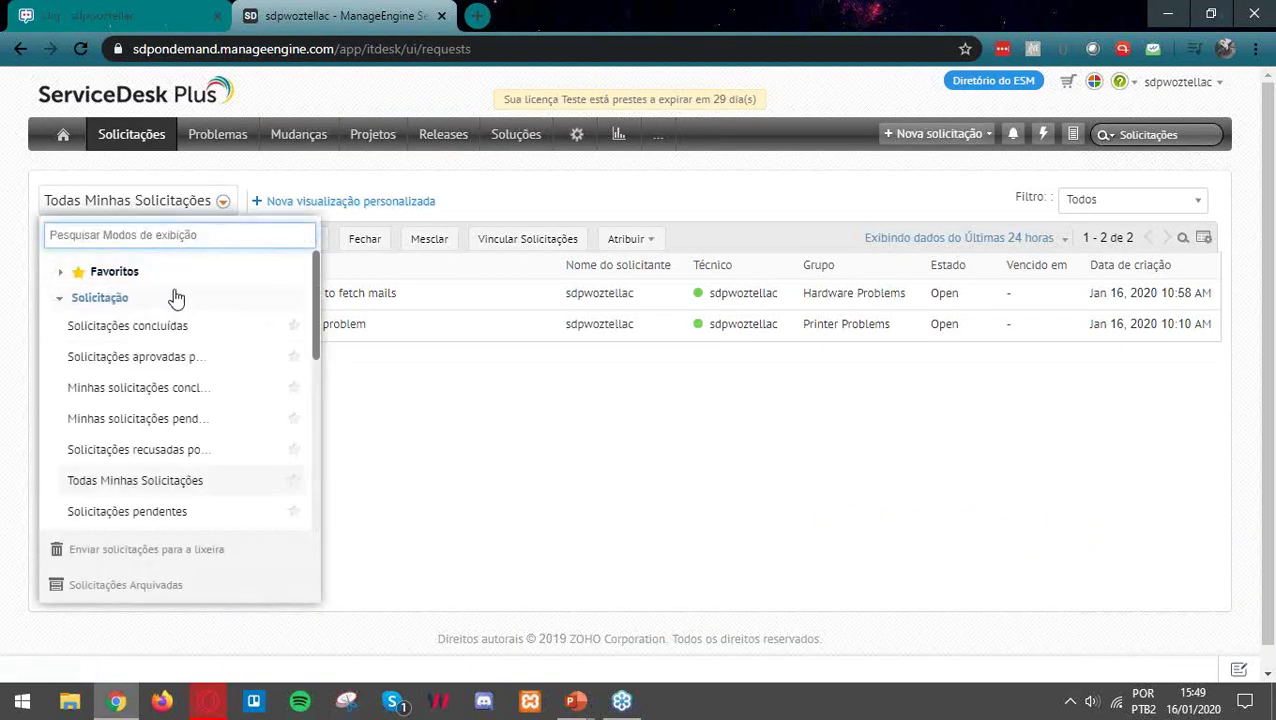
click(225, 229)
text(toda)
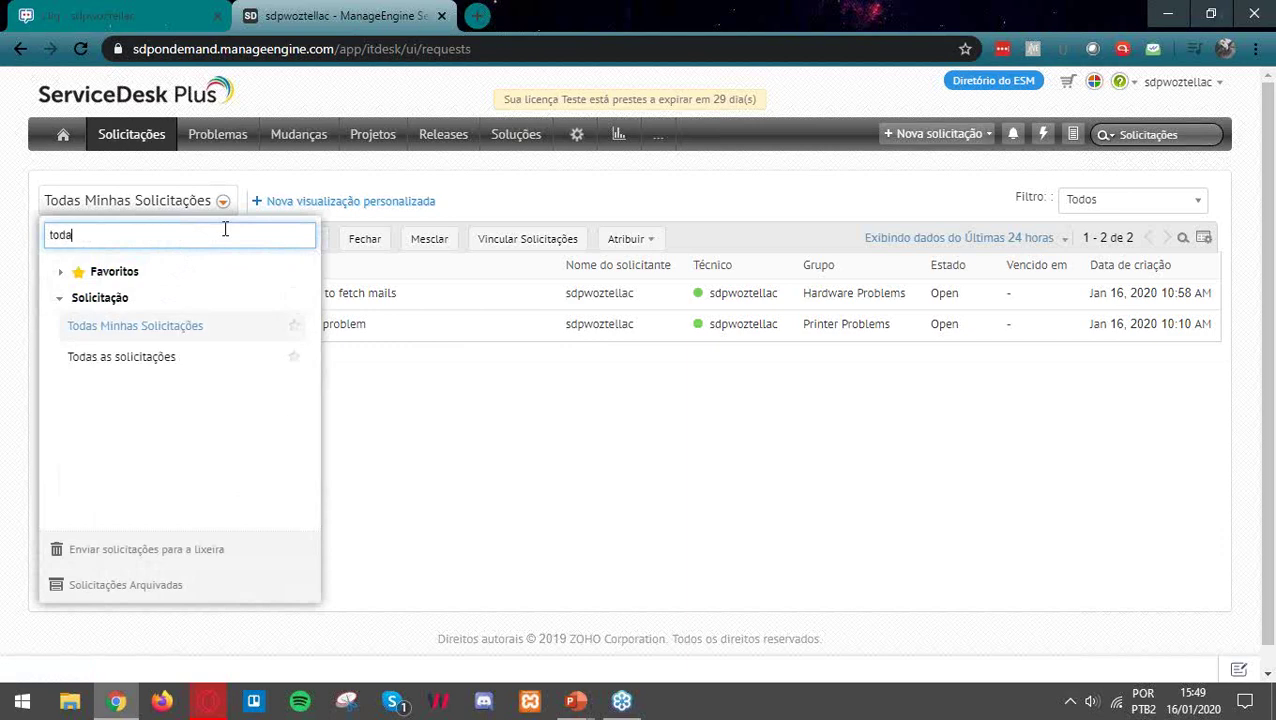
click(208, 356)
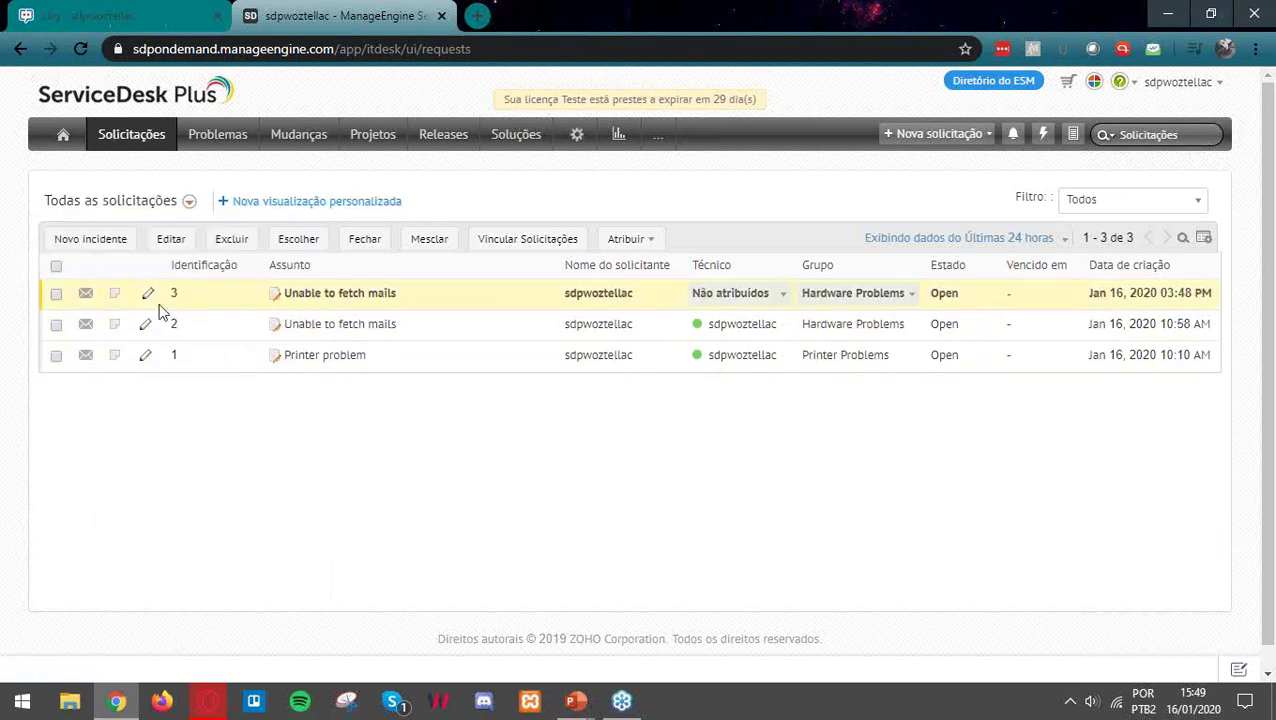
Open request 3, "Unable to fetch mails", review its details and comments, and return to the ServiceDesk Plus home dashboard.
click(325, 296)
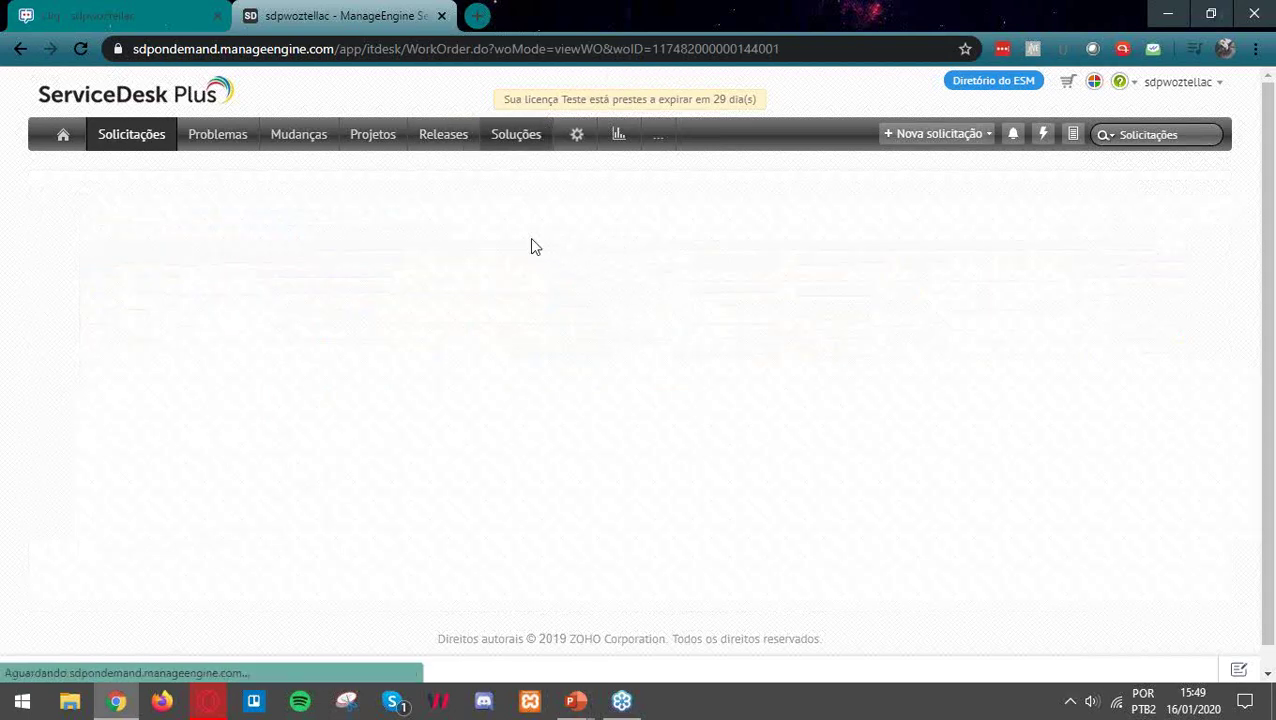
scroll(489, 448, down, 1)
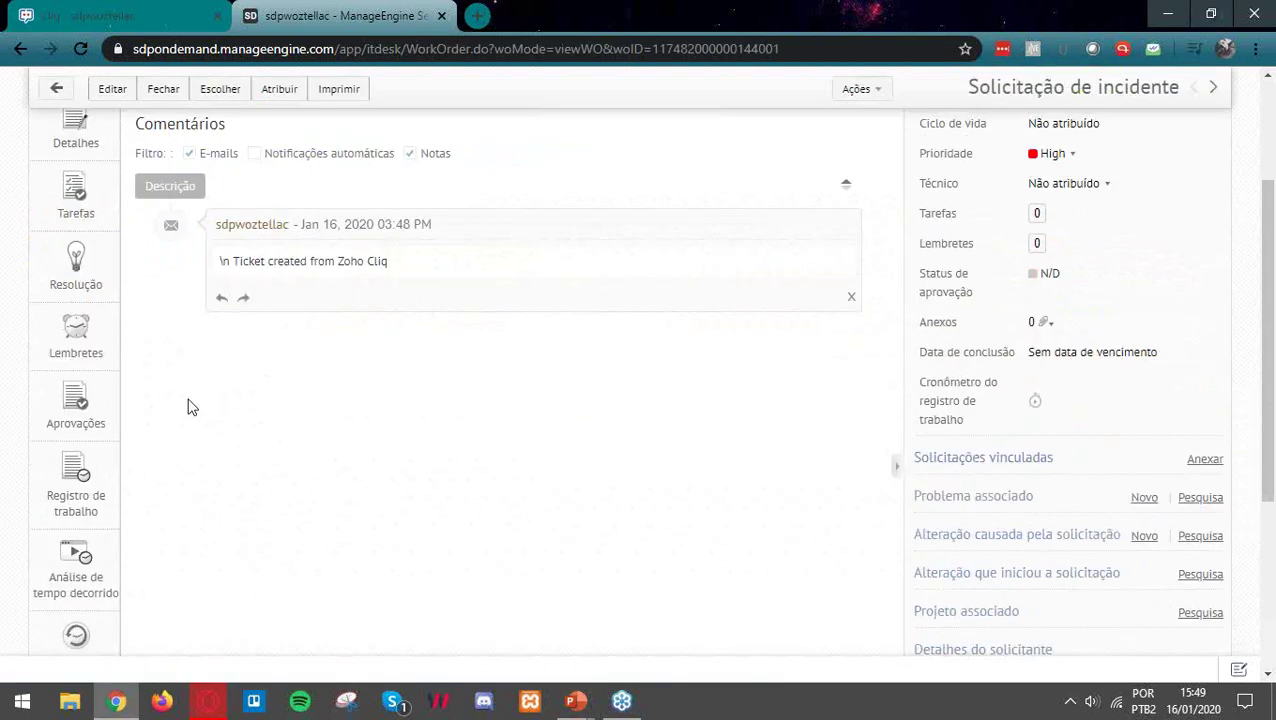
scroll(478, 427, up, 2)
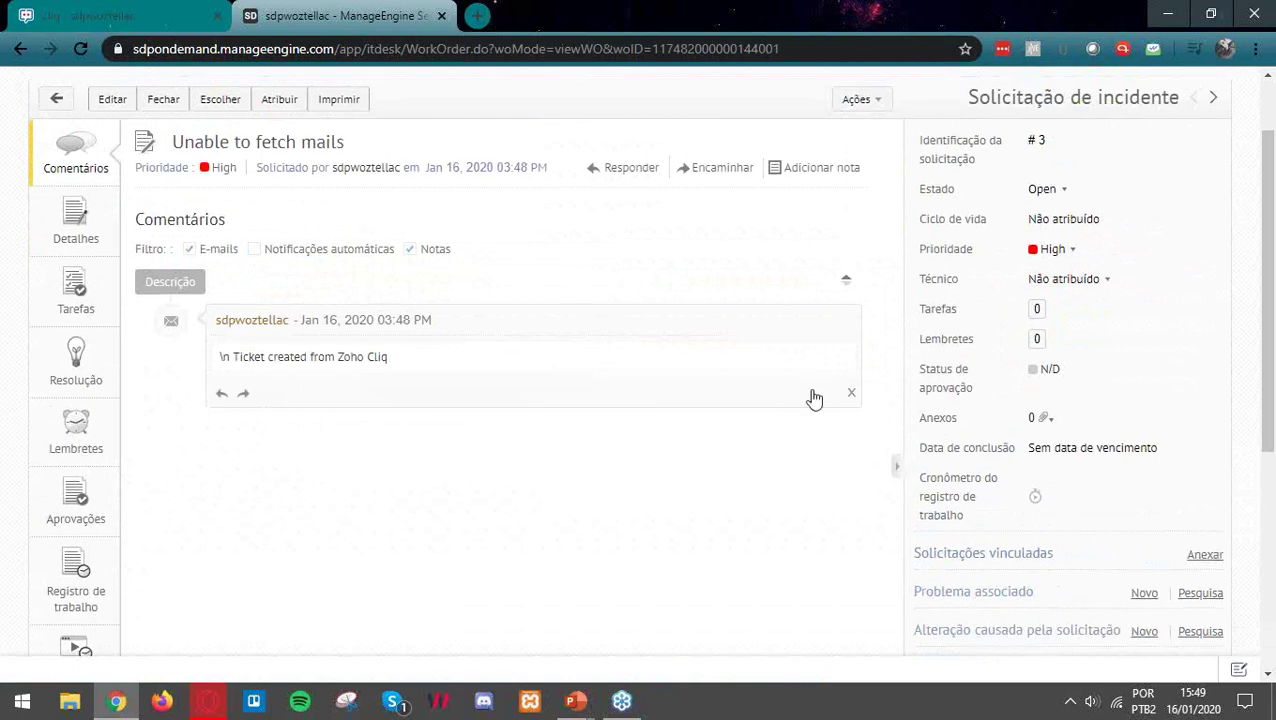
scroll(1057, 380, up, 2)
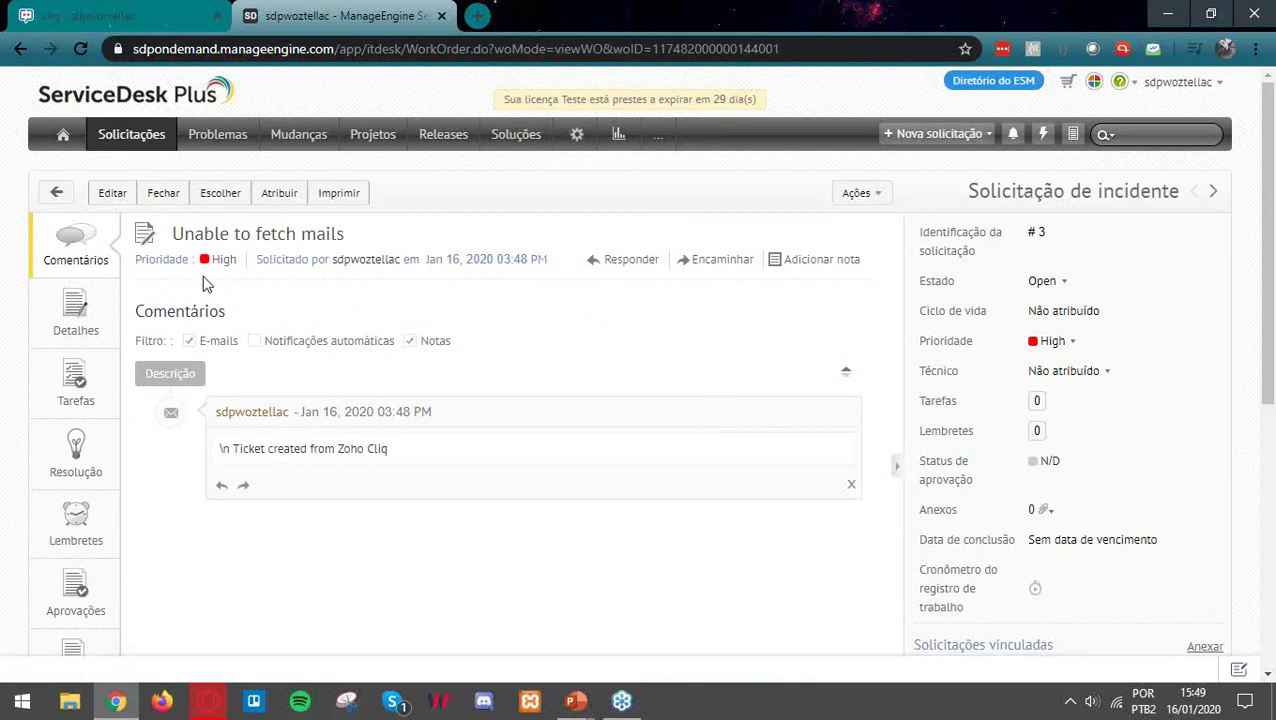
click(61, 151)
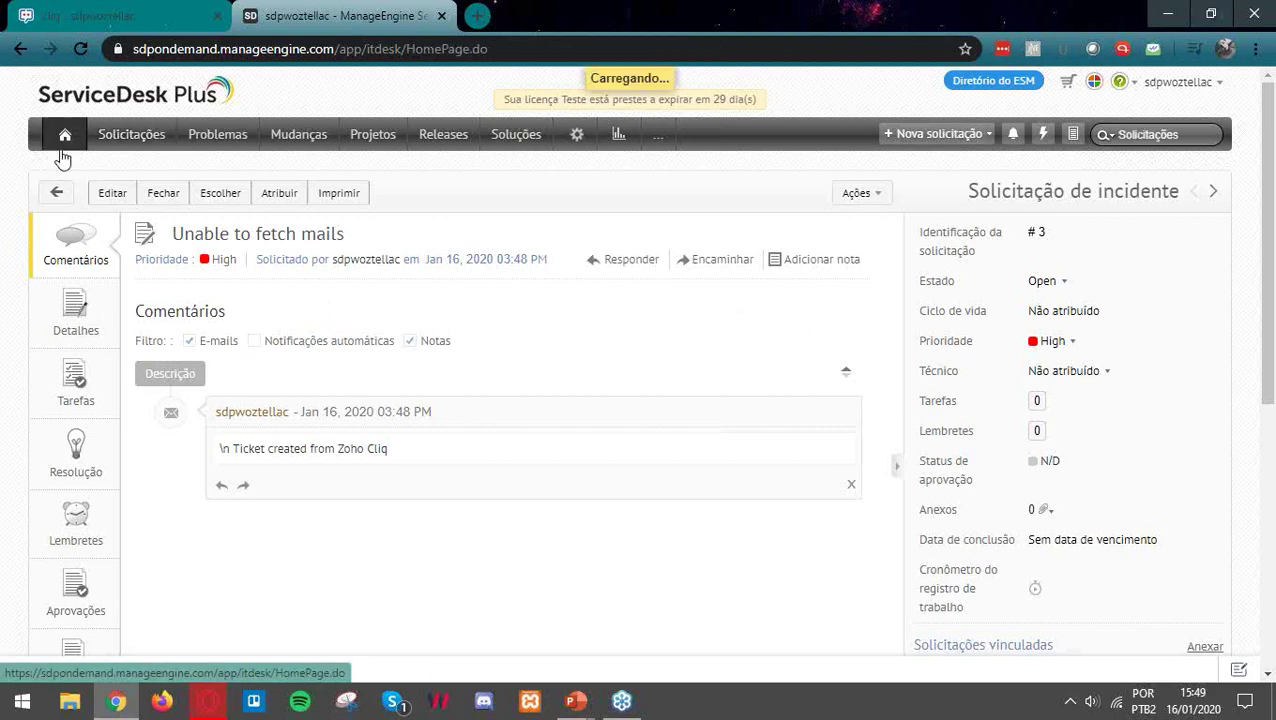
Switch to Cliq and log a service request with /sdpservice, using the "Cadastrar novo funcionário" template and the text "teste".
click(90, 15)
click(506, 599)
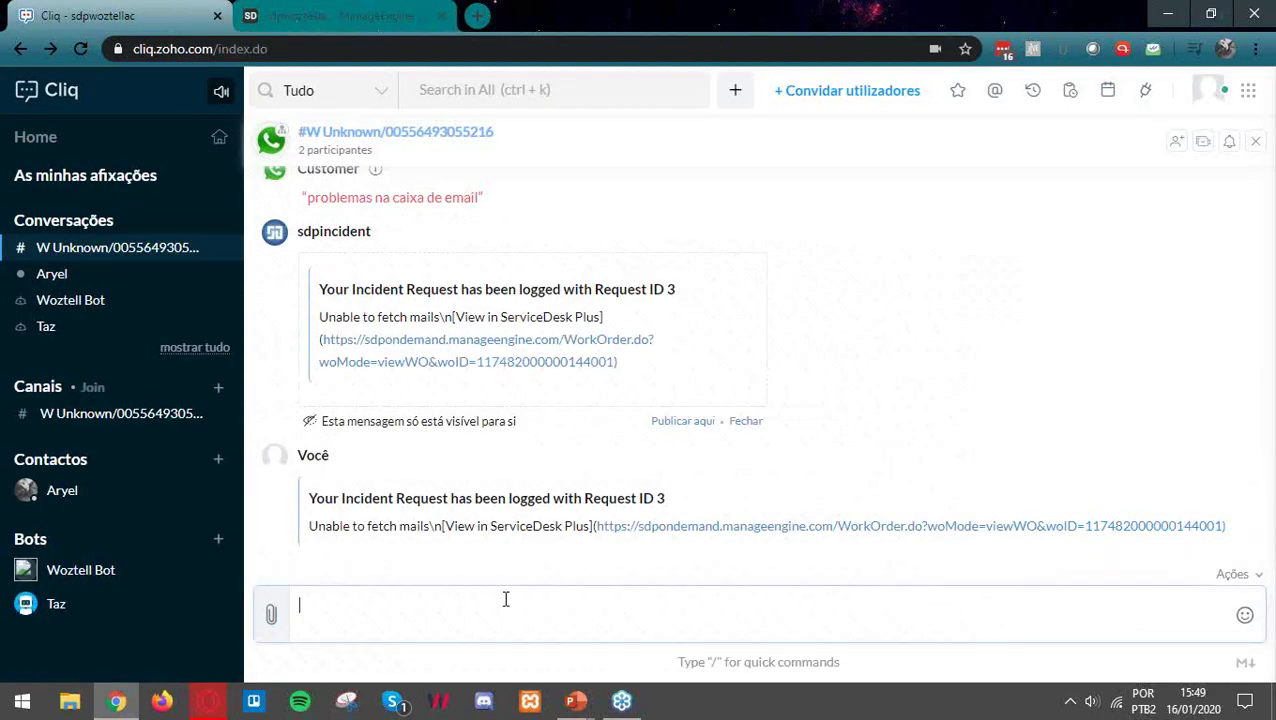
text(/sdp)
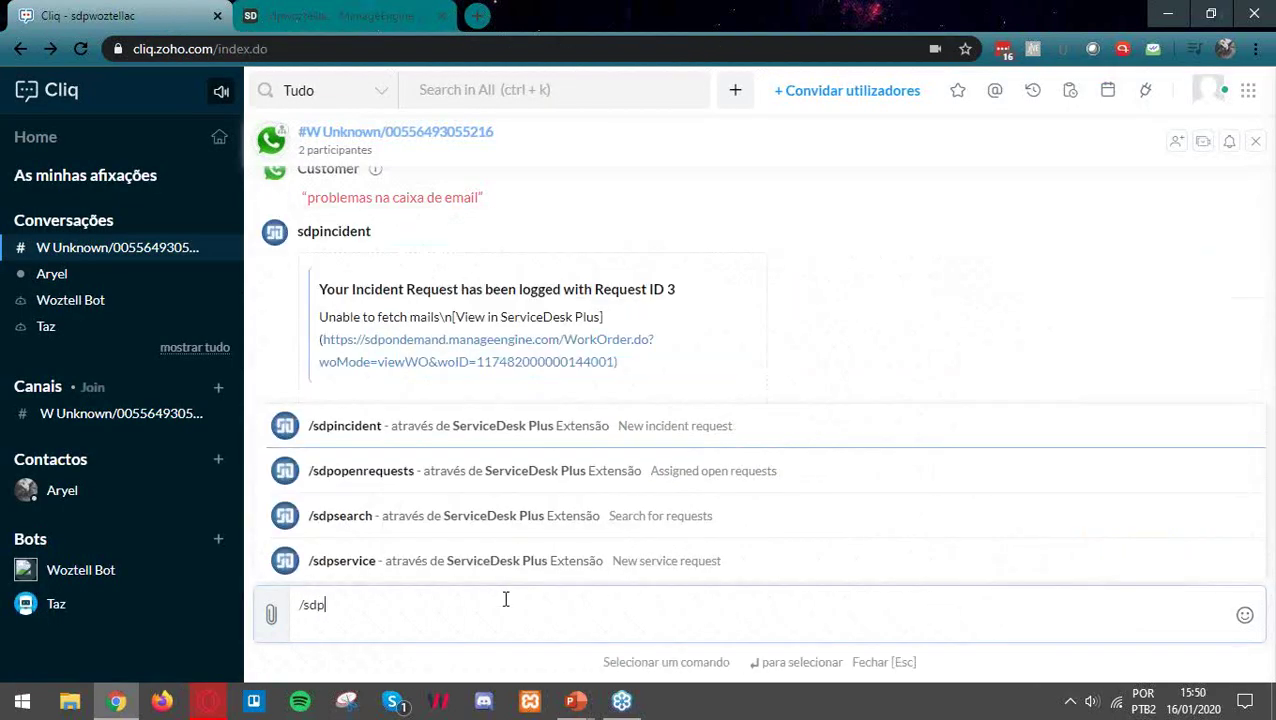
click(527, 564)
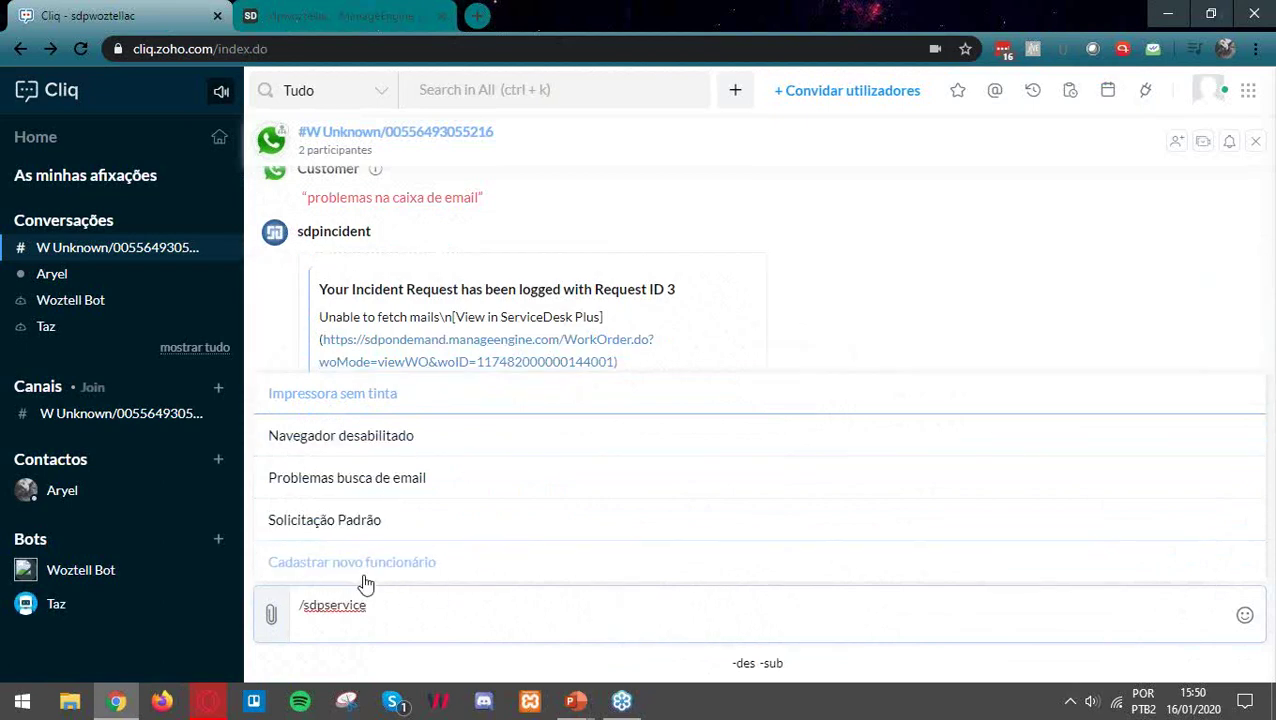
click(363, 572)
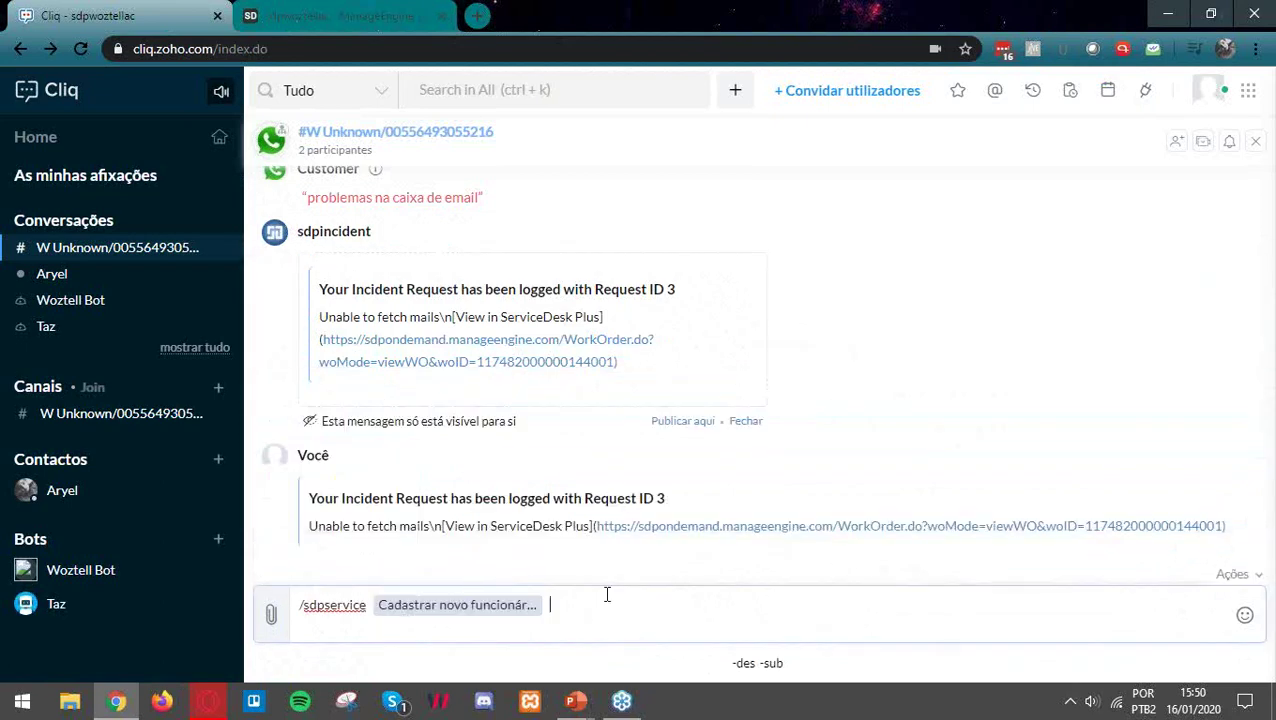
text(teste)
key(Return)
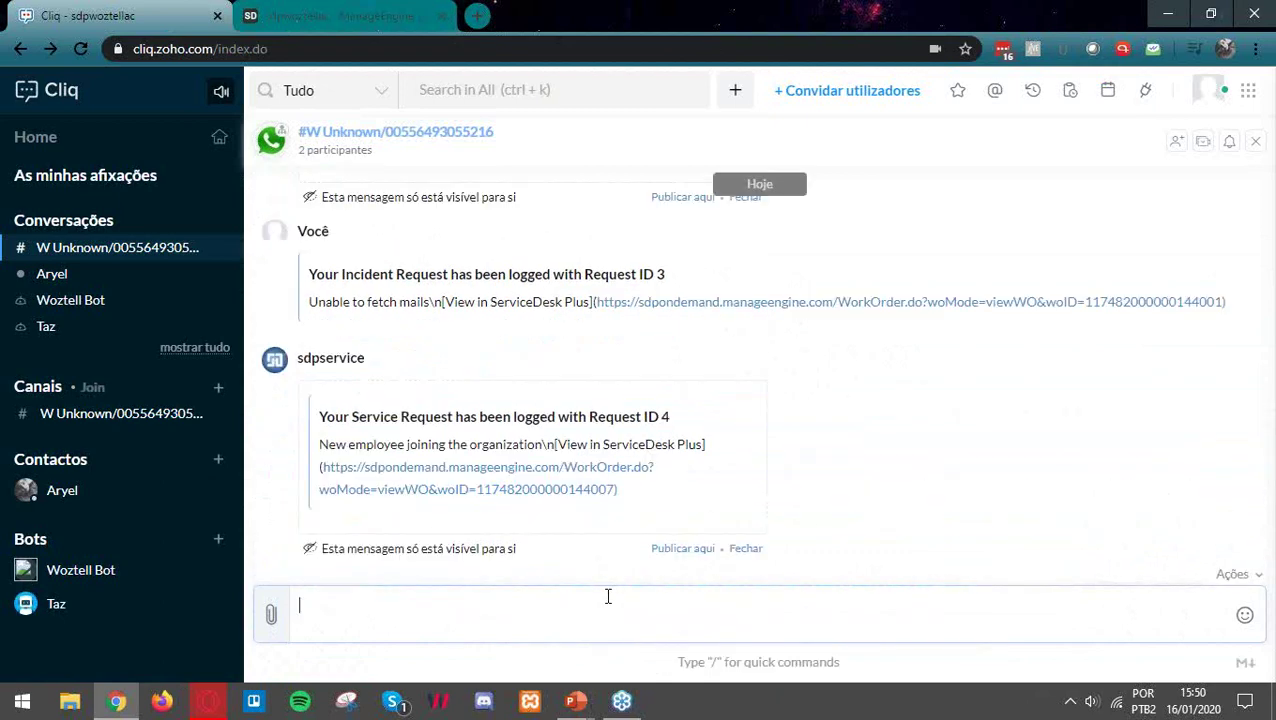
Switch to ServiceDesk Plus, open the requests list and preview the "New employee joining the organization" request.
click(340, 16)
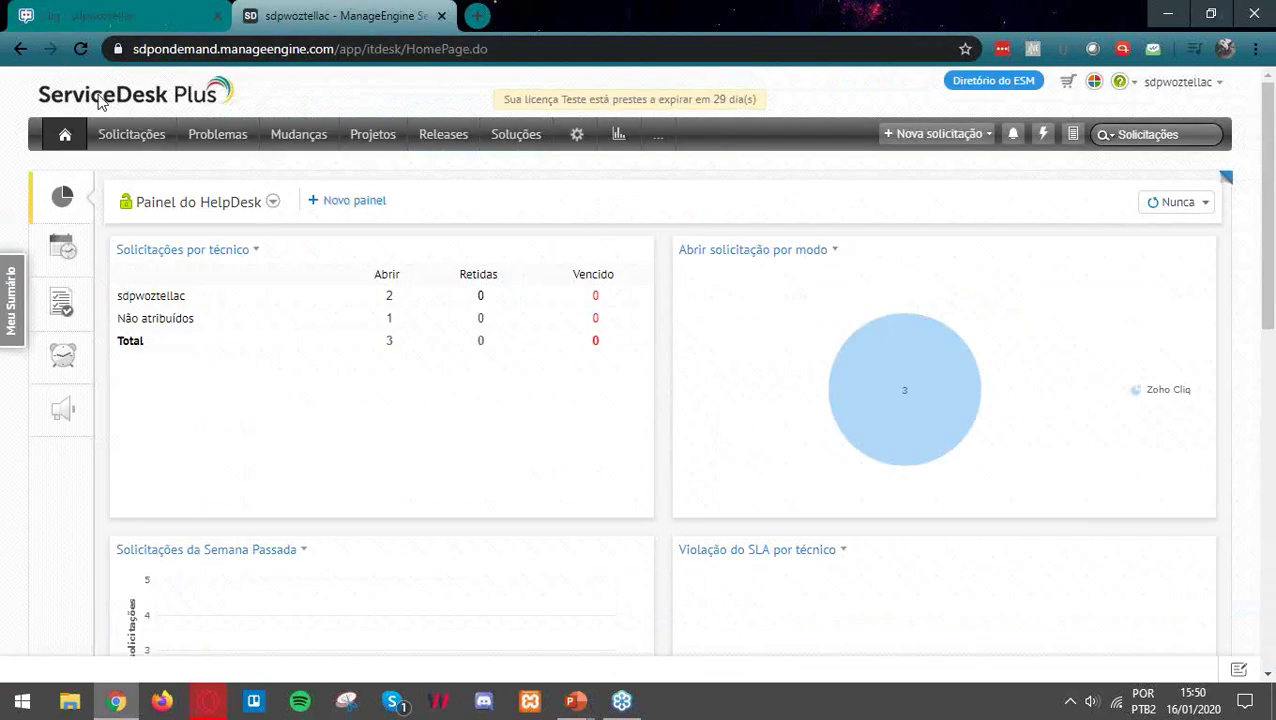
click(100, 137)
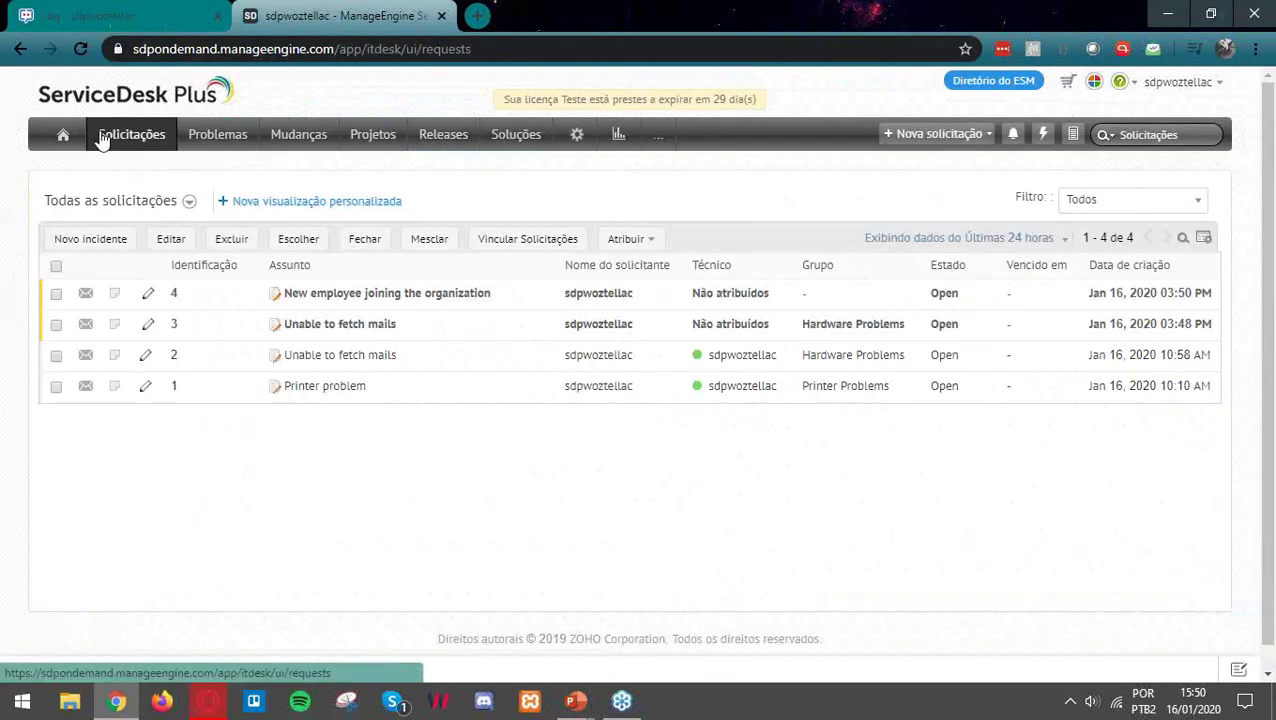
mouse_move(342, 302)
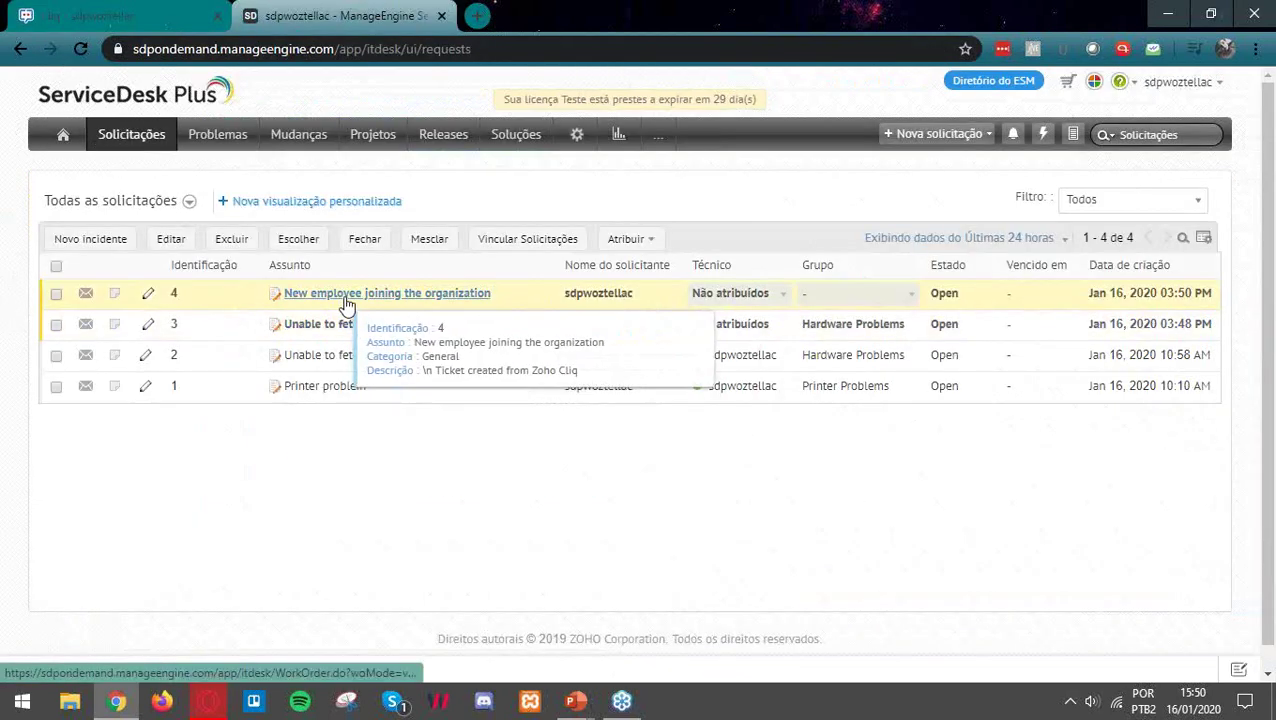
Switch to Cliq and run the /sdpopenrequests command in the customer's channel to list the assigned open requests.
click(150, 16)
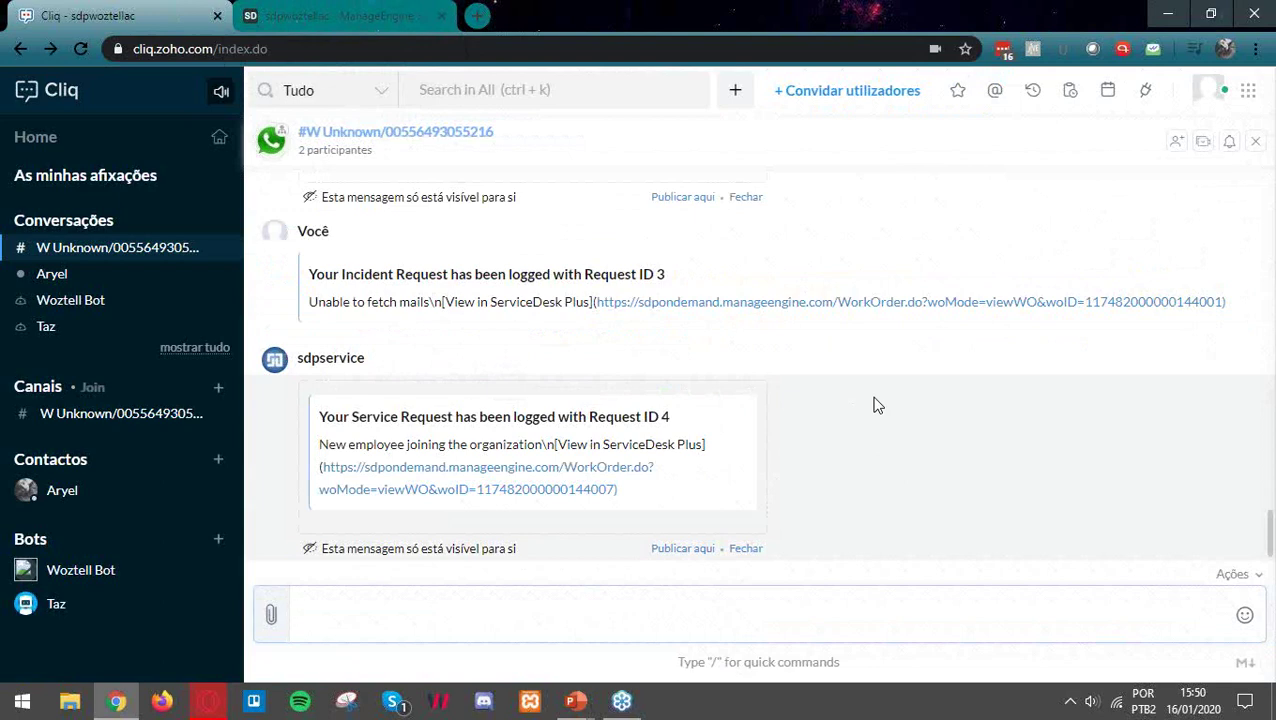
text(/sdp)
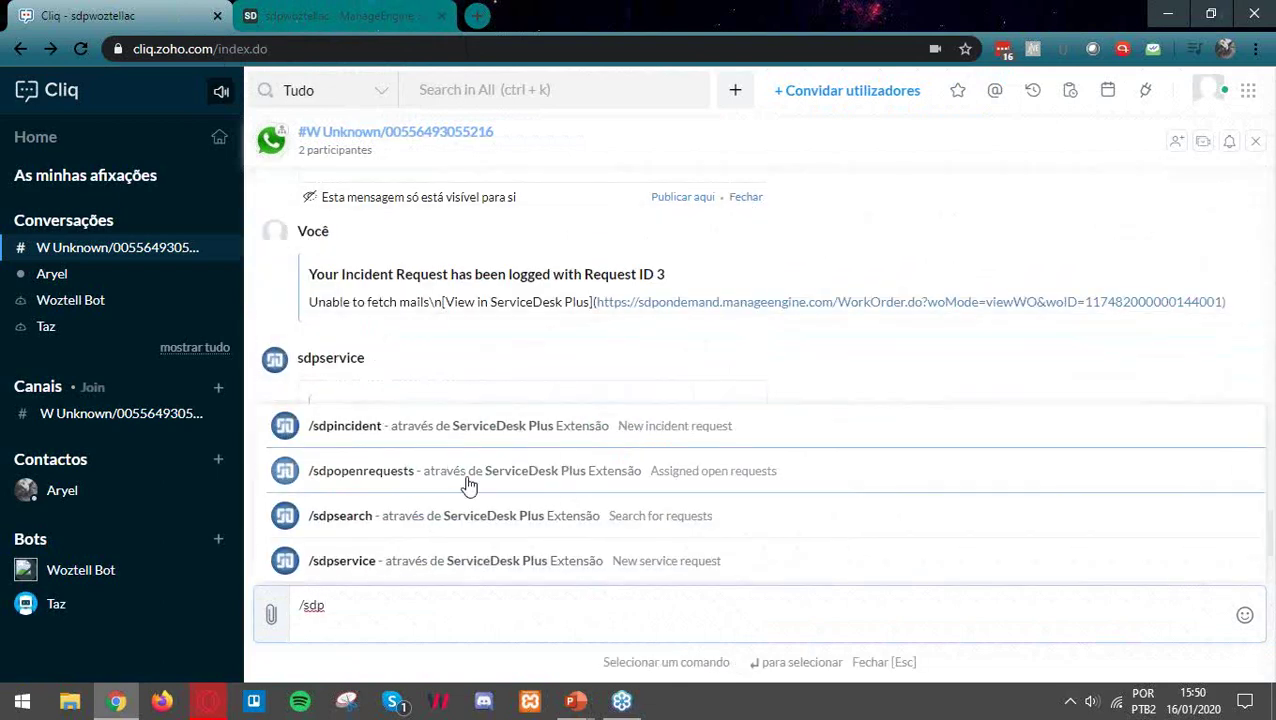
click(659, 481)
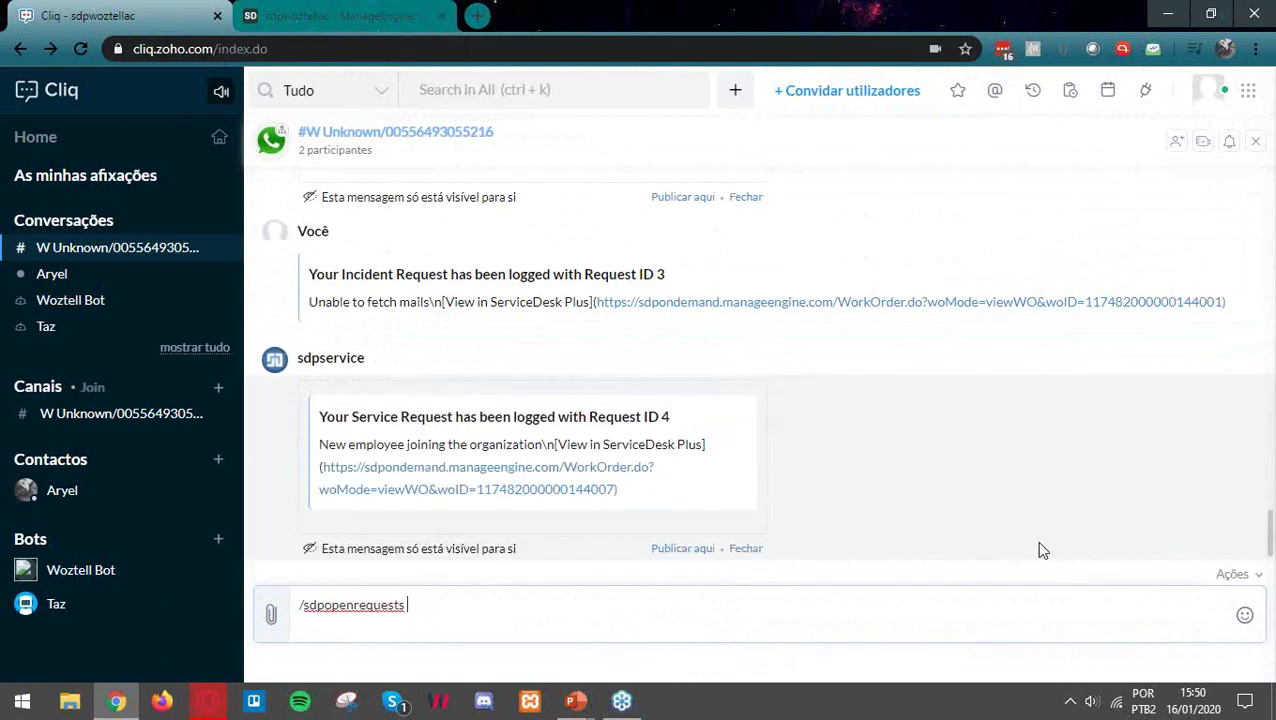
key(Return)
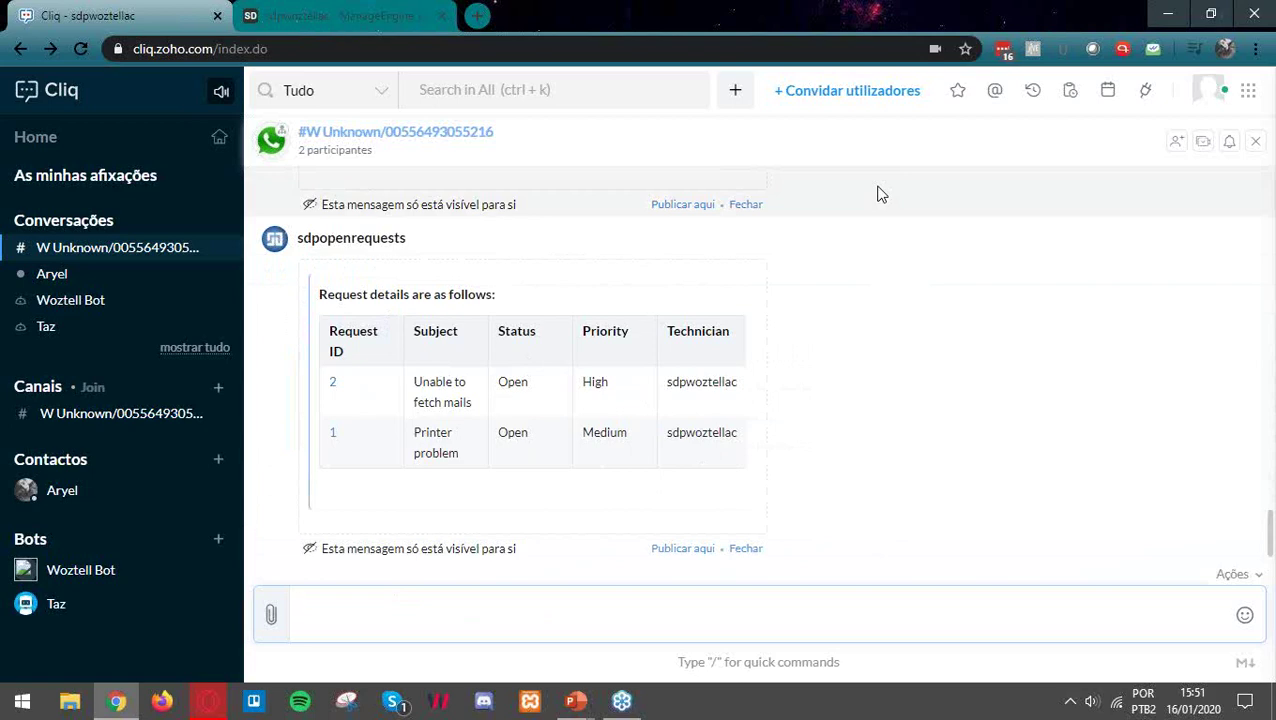
text(/sdp)
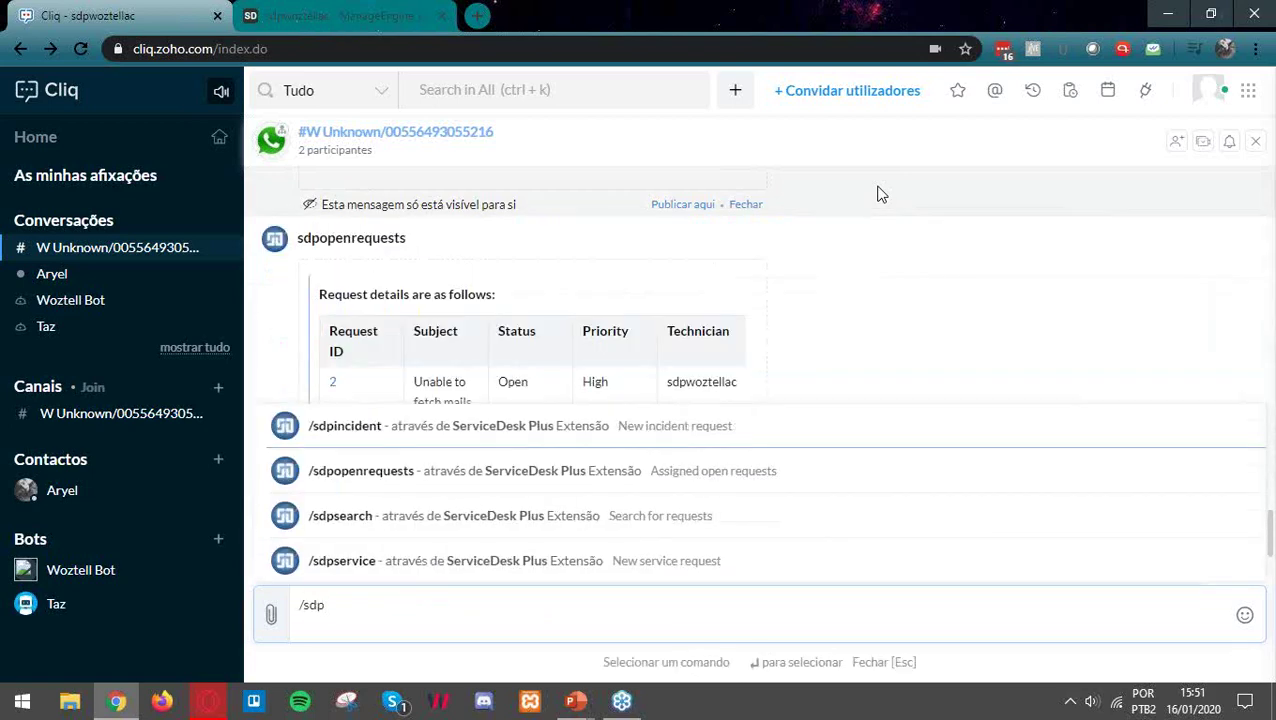
key(BackSpace)
key(BackSpace)
key(BackSpace)
key(BackSpace)
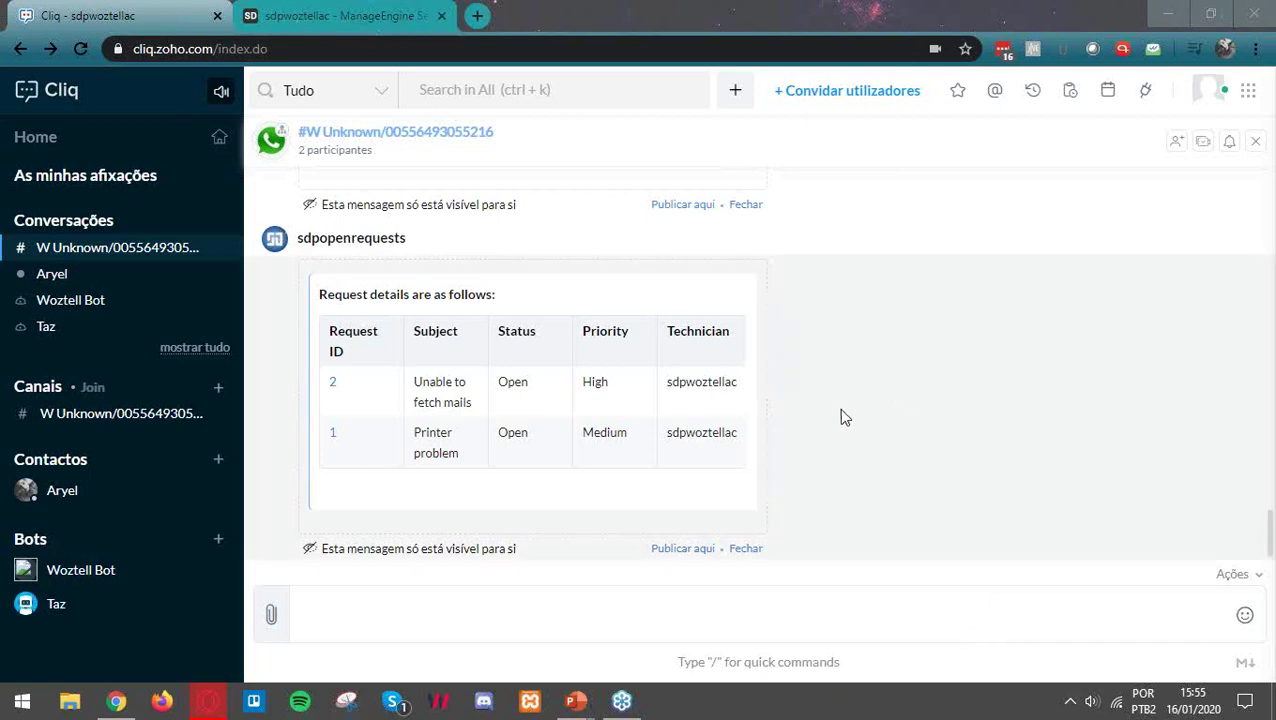
Bring up the template choices of the /sdpincident command in the customer's channel, and clear the command without sending it.
click(853, 600)
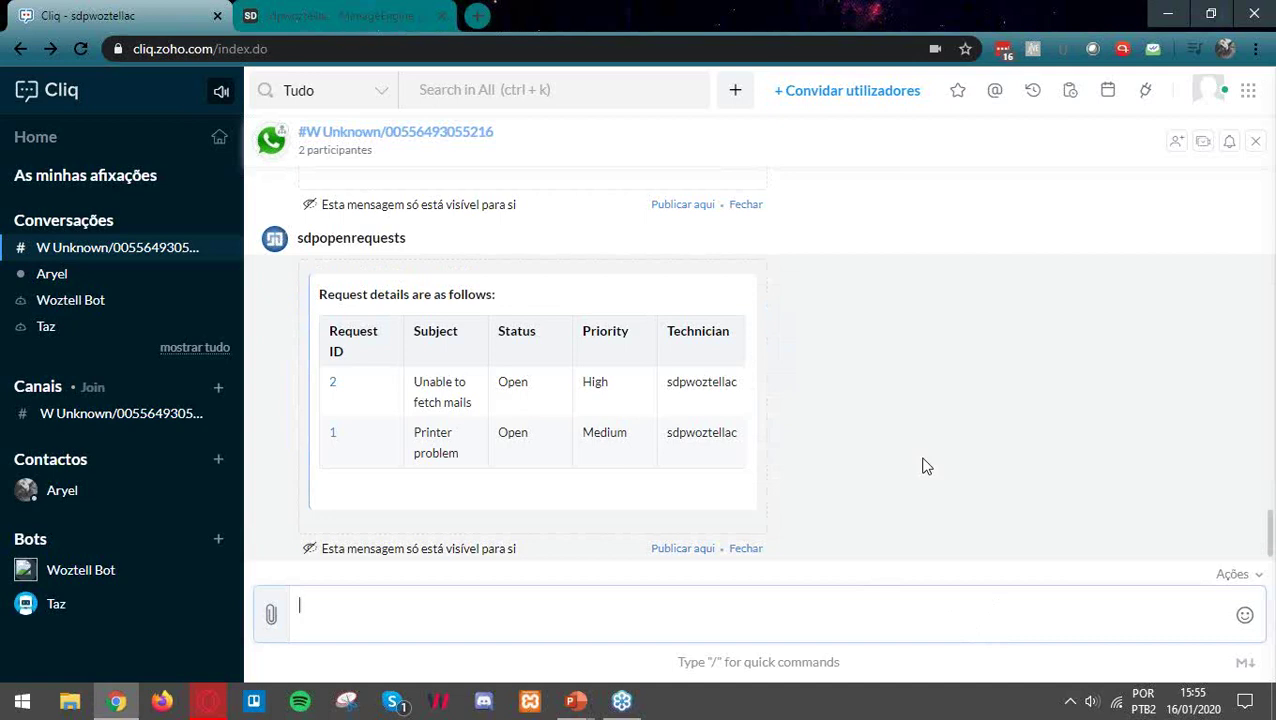
text(/)
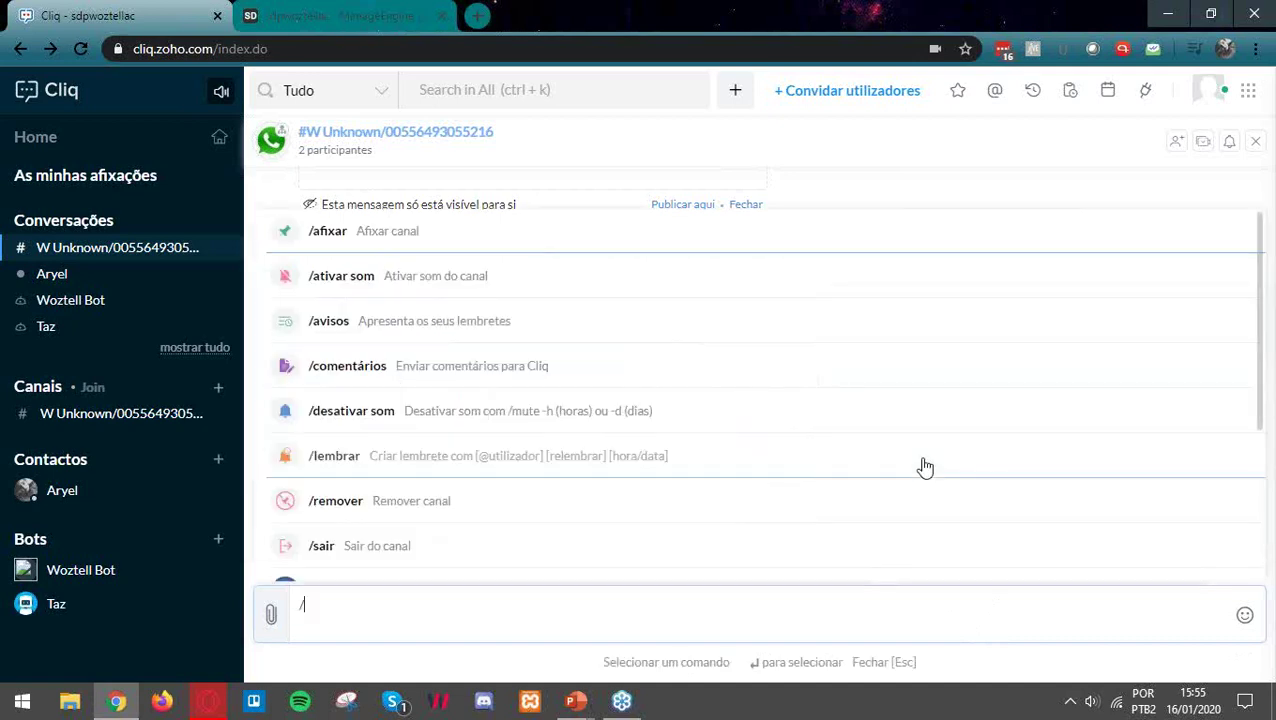
text(sdp)
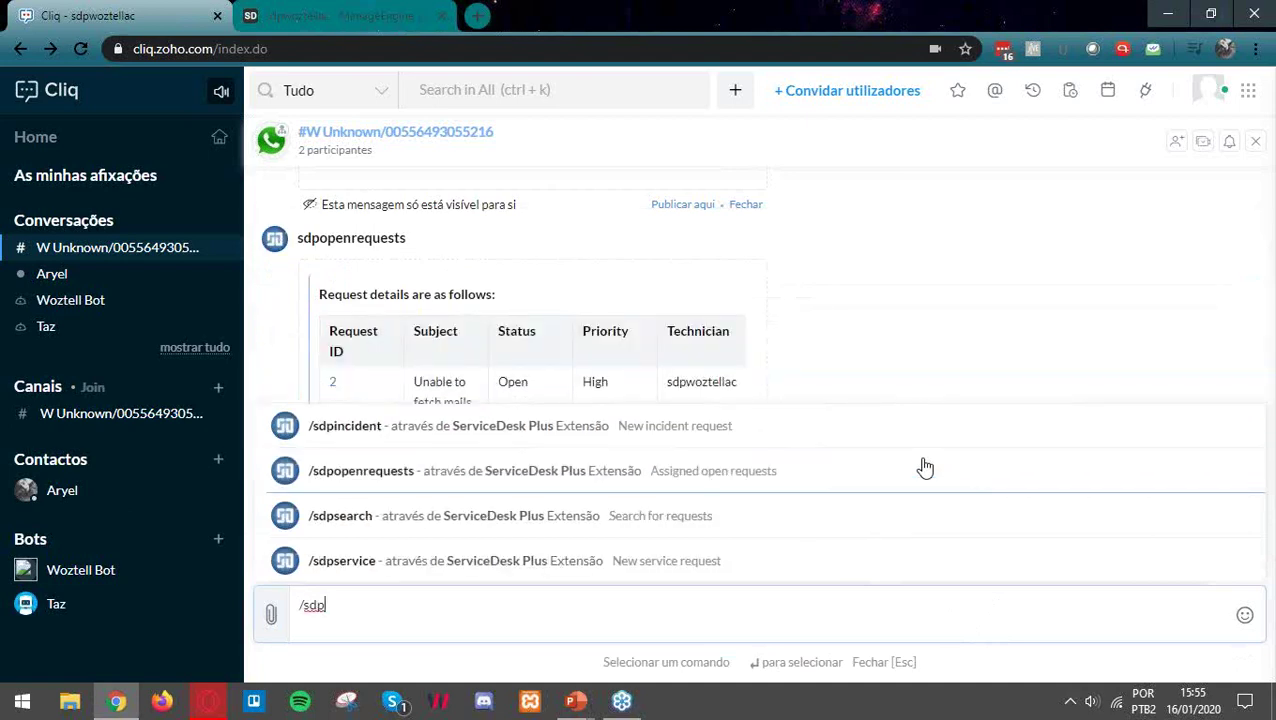
text(i)
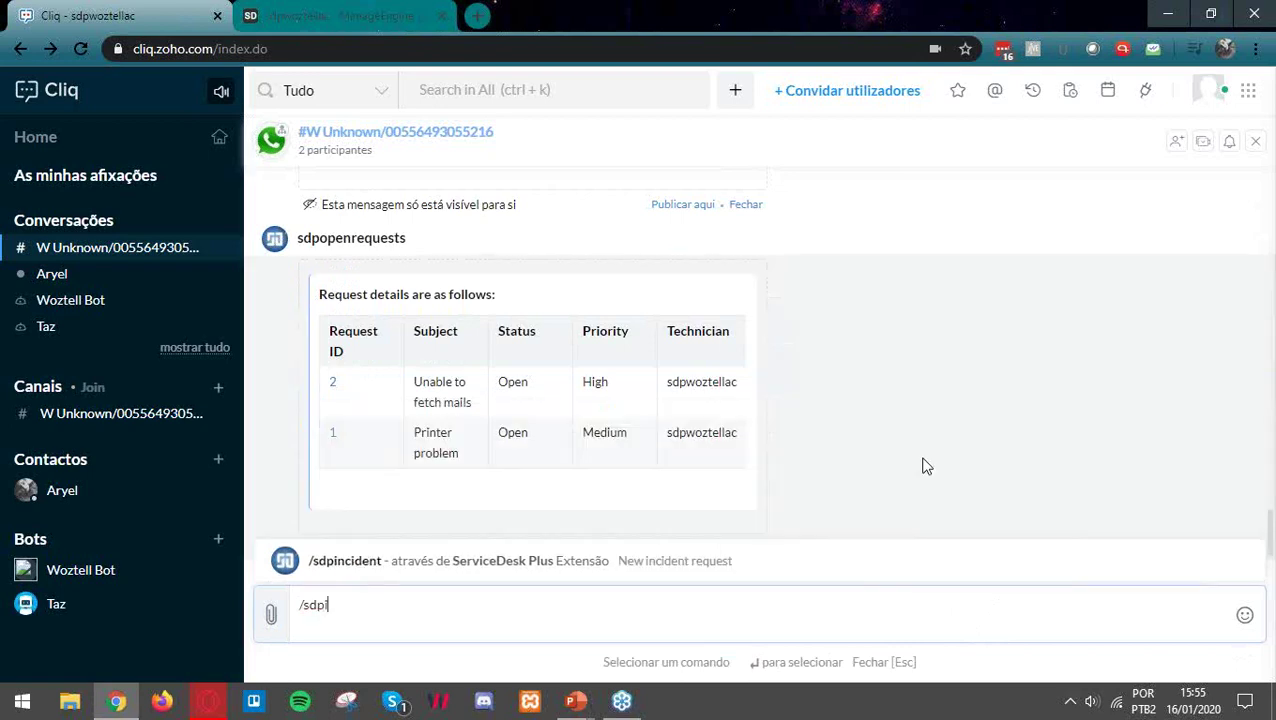
text(ncident)
key(BackSpace)
key(BackSpace)
text(t)
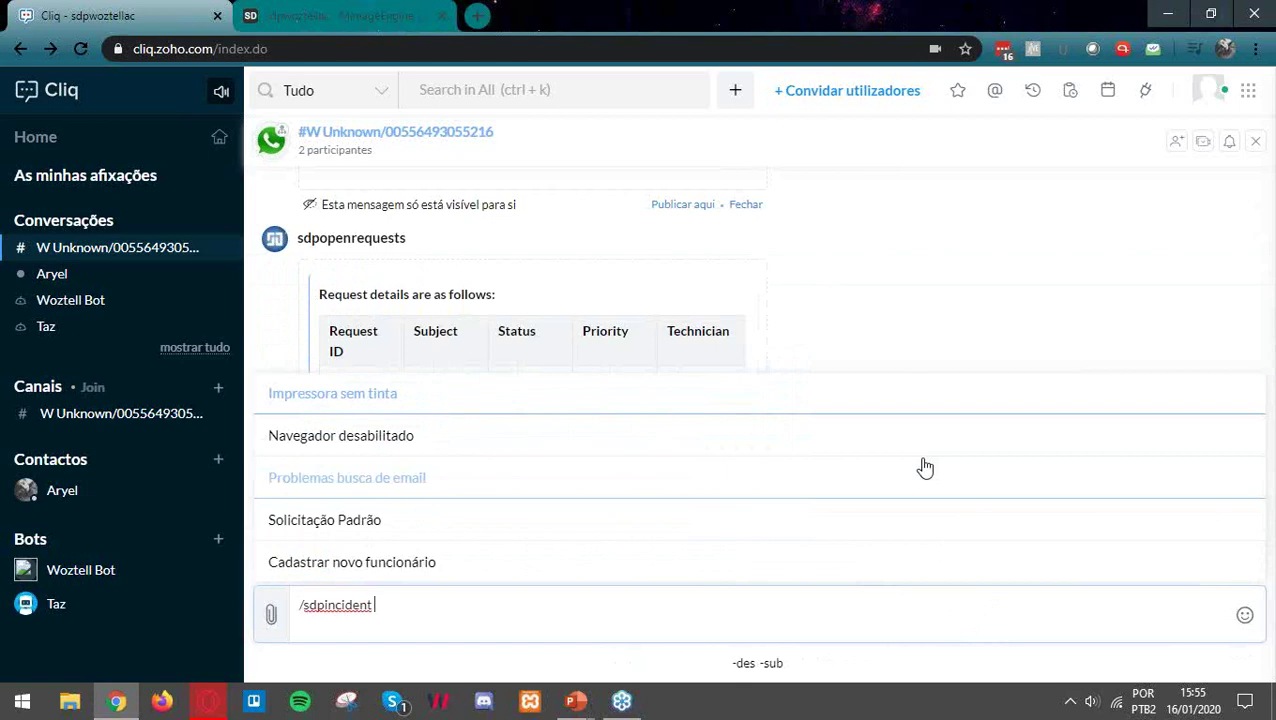
key(BackSpace)
key(BackSpace)
key(BackSpace)
key(BackSpace)
key(BackSpace)
key(BackSpace)
key(BackSpace)
key(BackSpace)
key(BackSpace)
key(BackSpace)
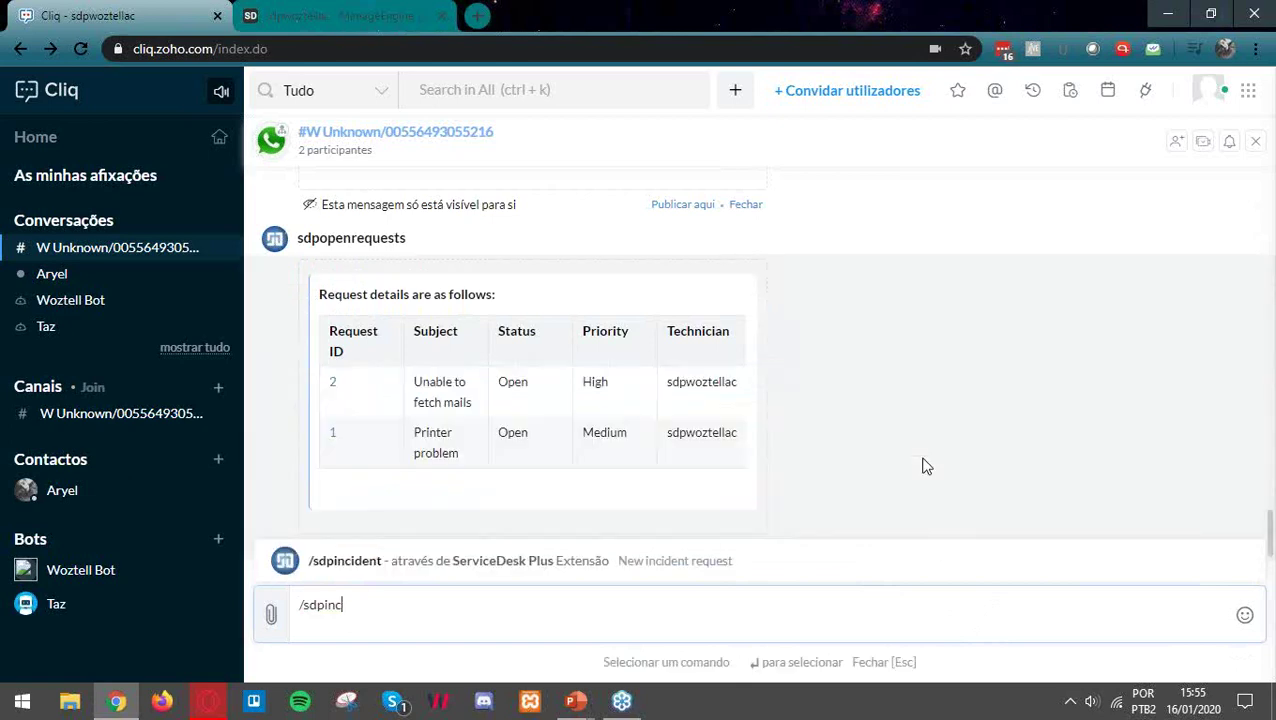
Send the made-up command "/asdfdf" in the customer's channel.
text(sdfdf)
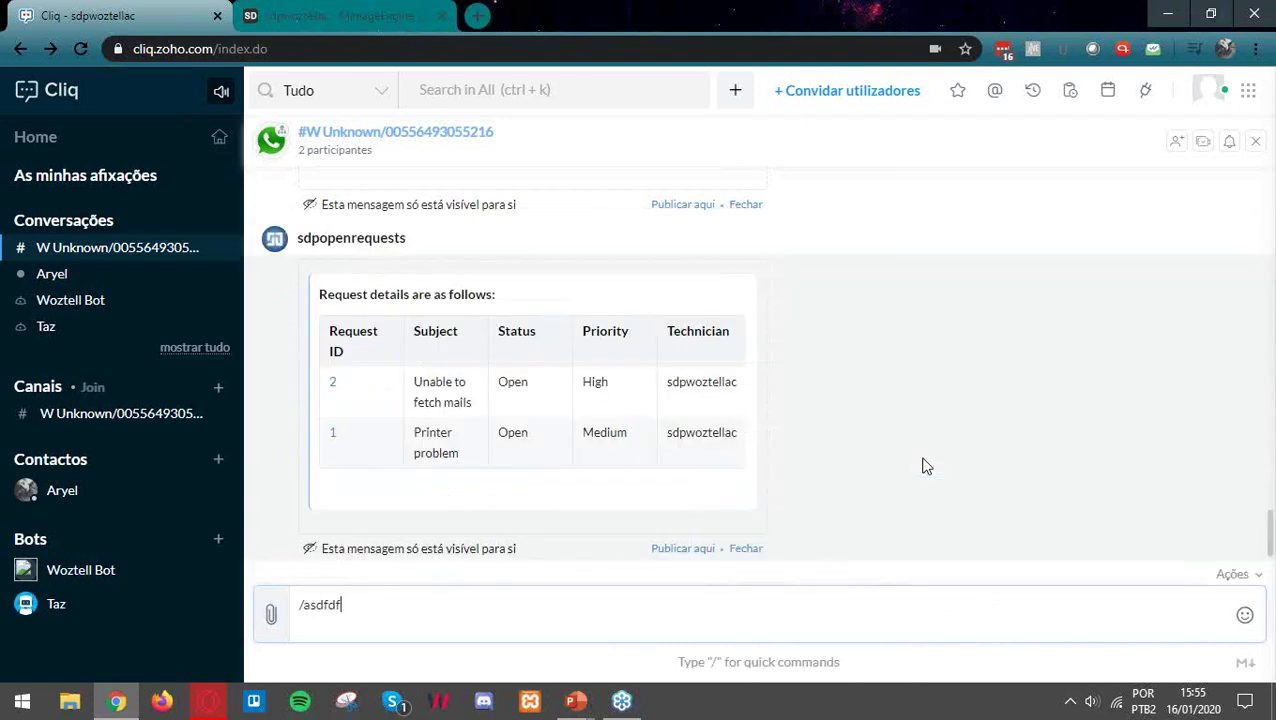
key(Return)
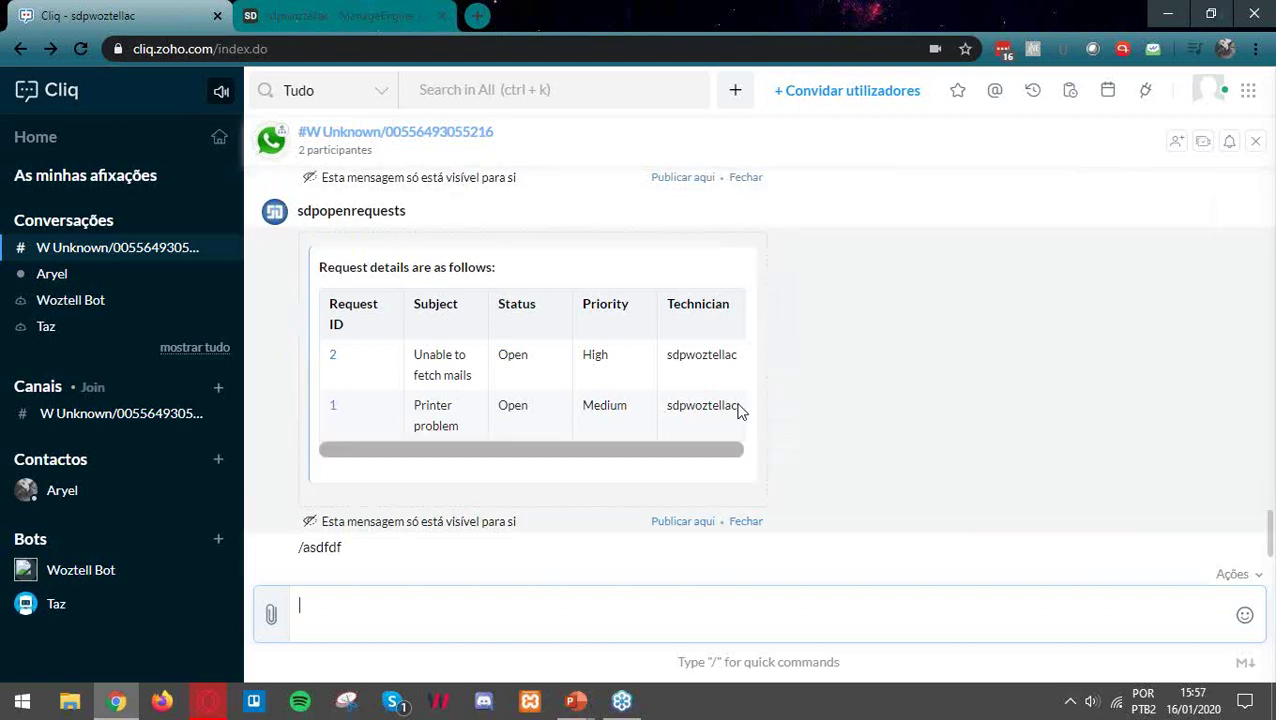
Review the customer channel's history, covering the support conversation, the exchanged files and the logged incident and service requests.
scroll(740, 410, up, 15)
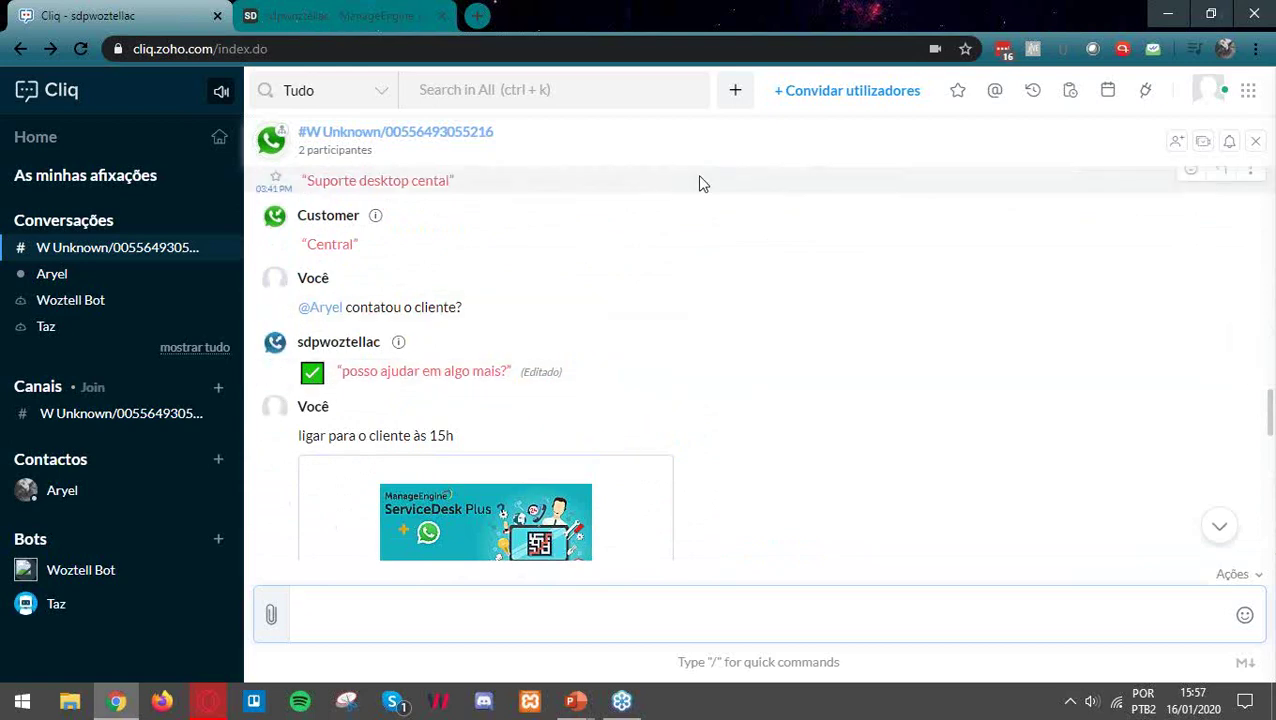
scroll(370, 370, up, 2)
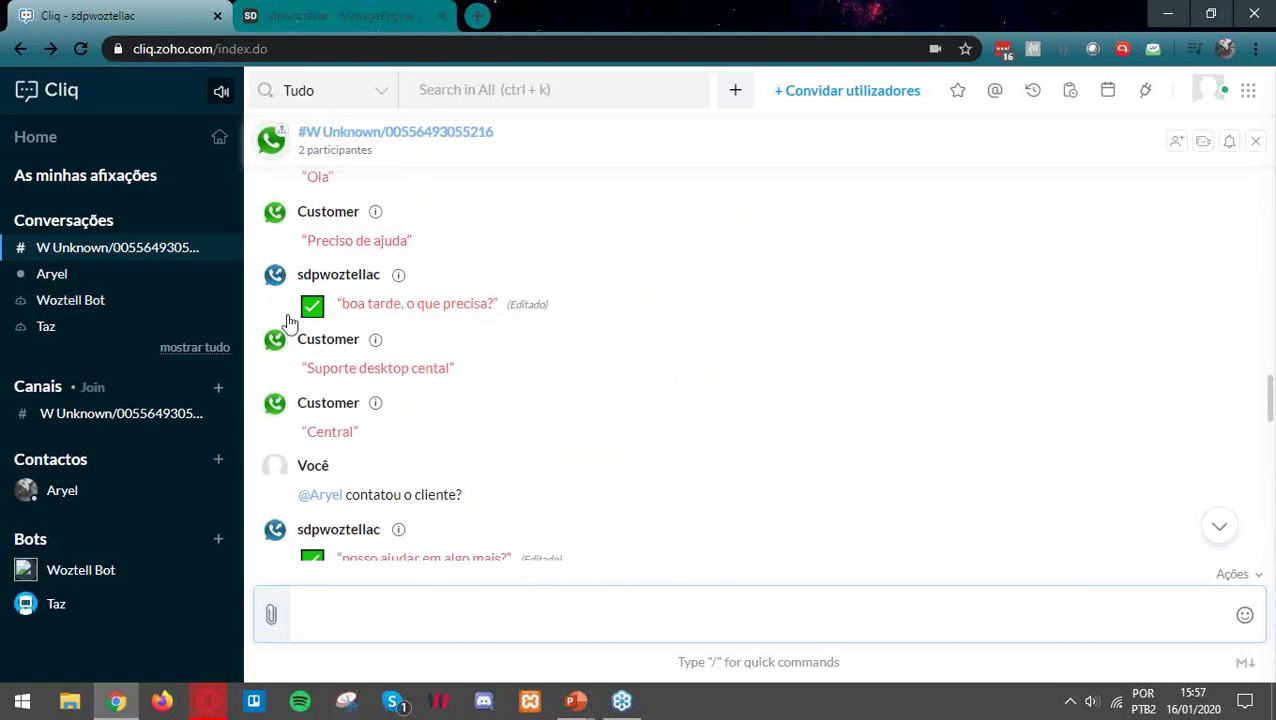
scroll(461, 393, down, 1)
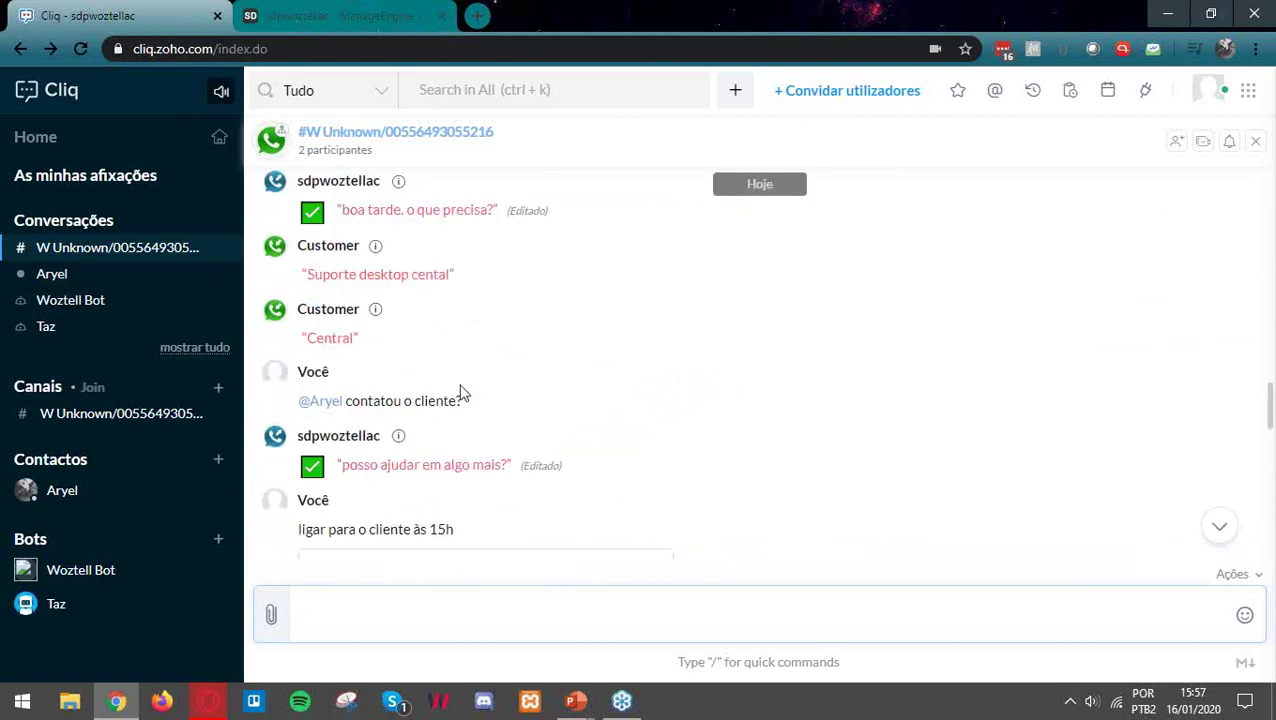
scroll(430, 420, down, 4)
scroll(325, 440, down, 3)
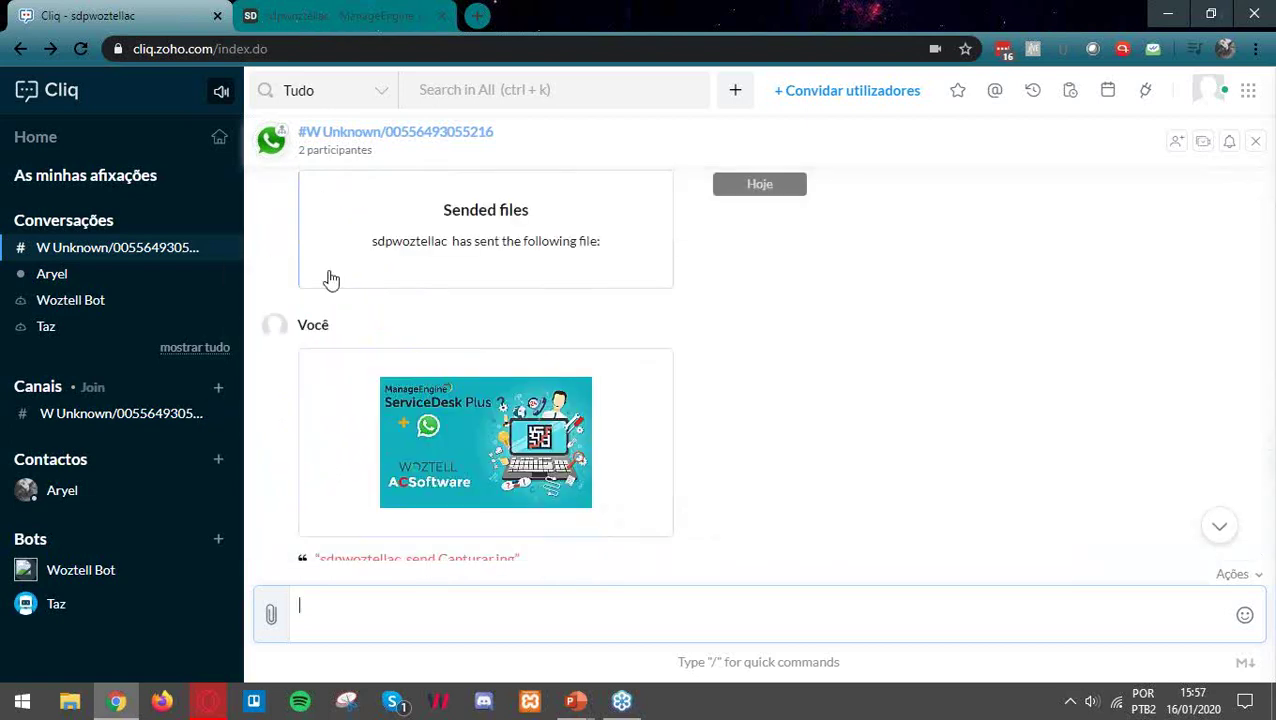
scroll(335, 300, down, 5)
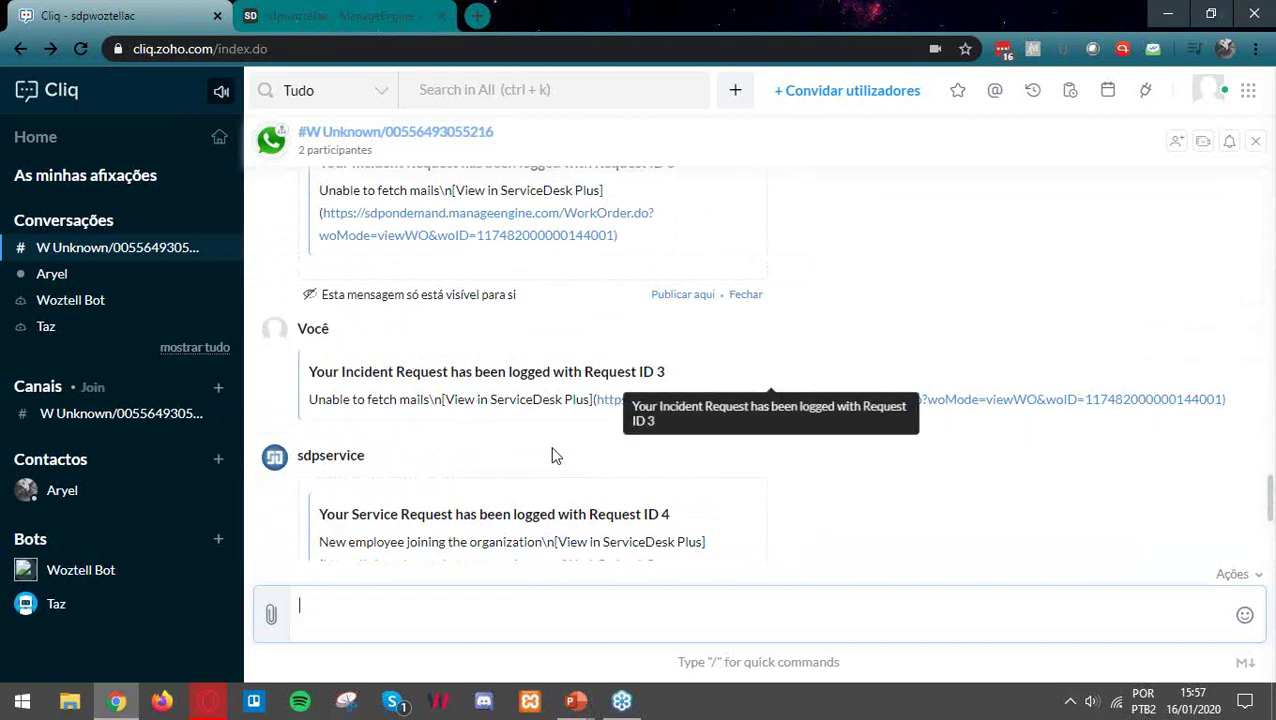
scroll(551, 456, down, 6)
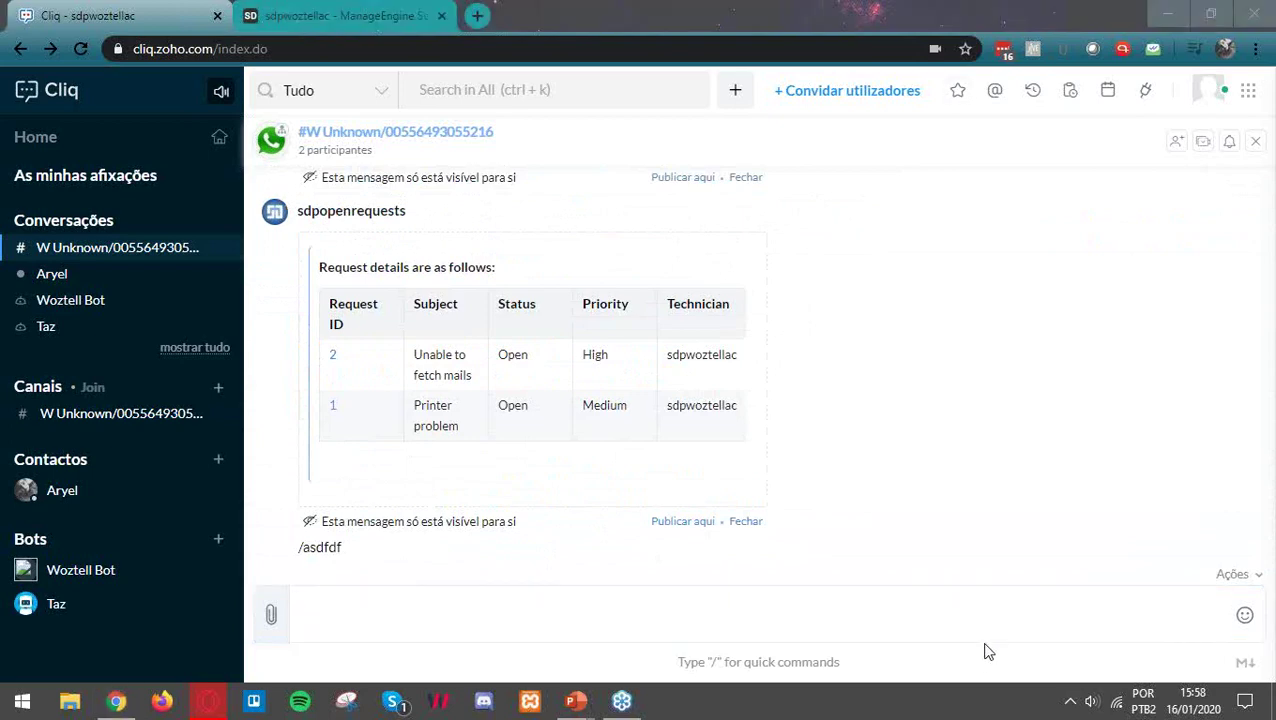
click(1043, 9)
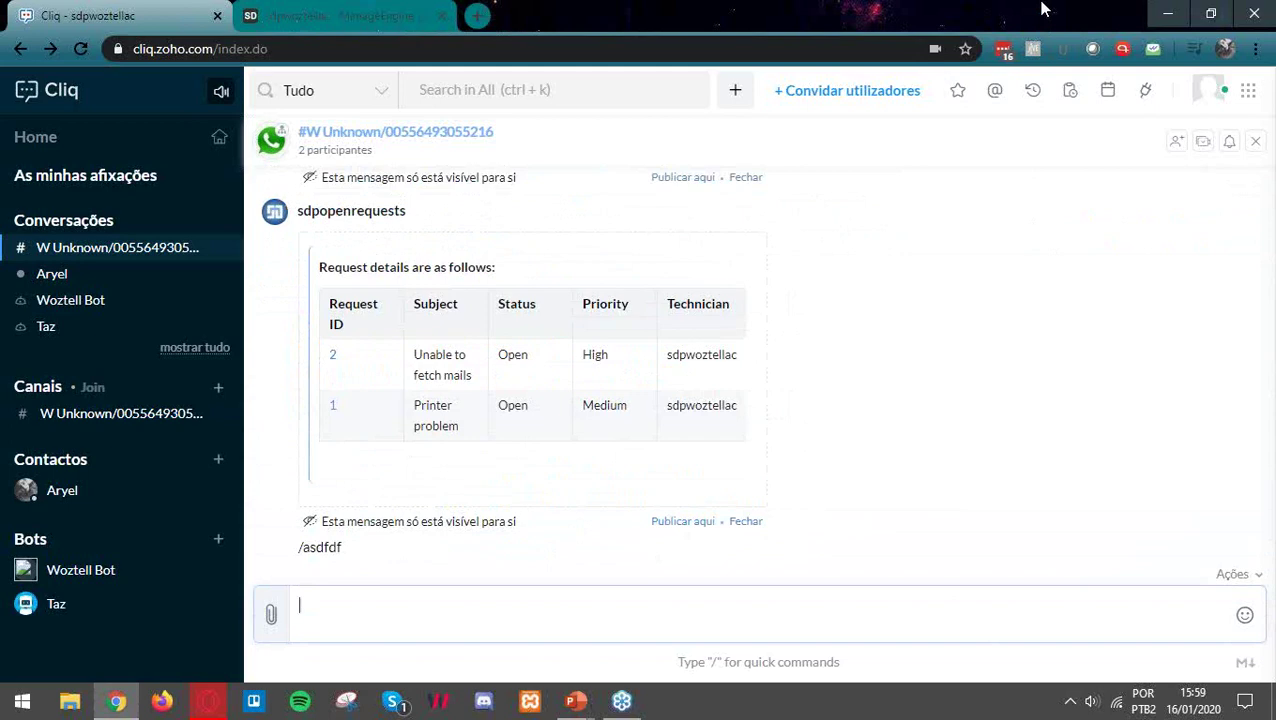
scroll(760, 342, up, 5)
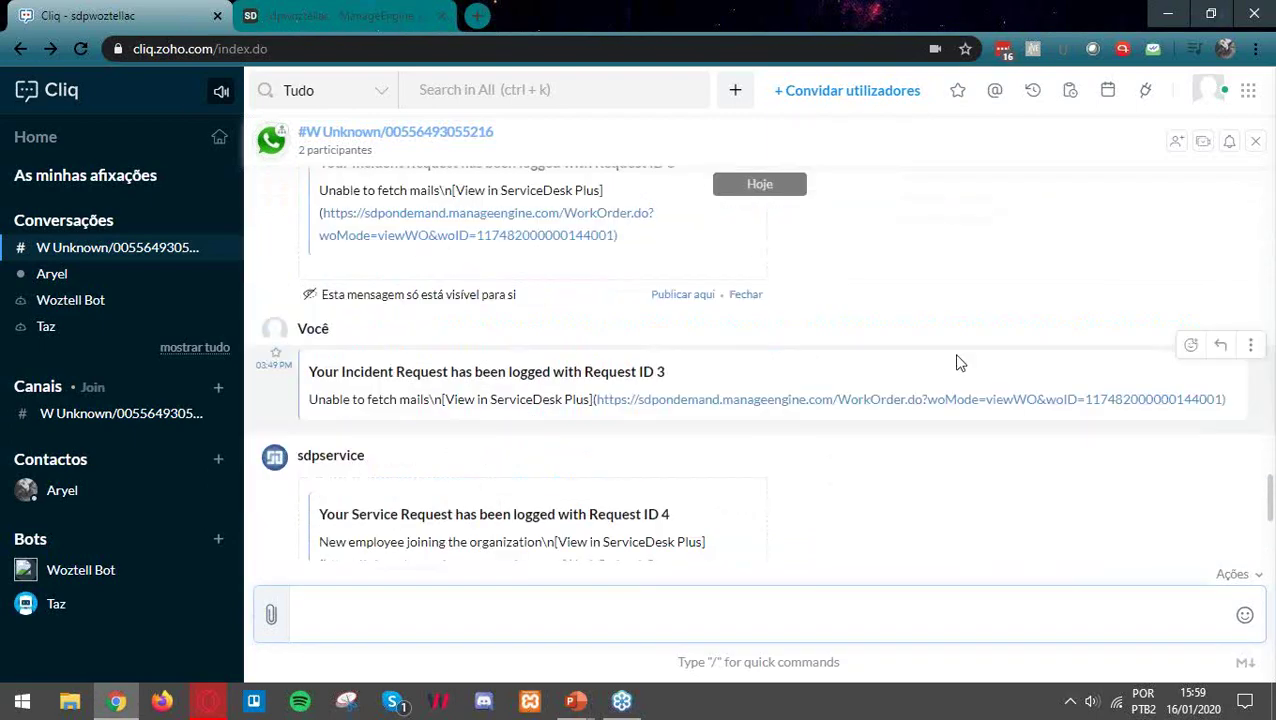
Check which message options are available for the sent reply "posso ajudar em algo mais?" in the customer's channel.
scroll(957, 362, up, 10)
scroll(977, 369, up, 2)
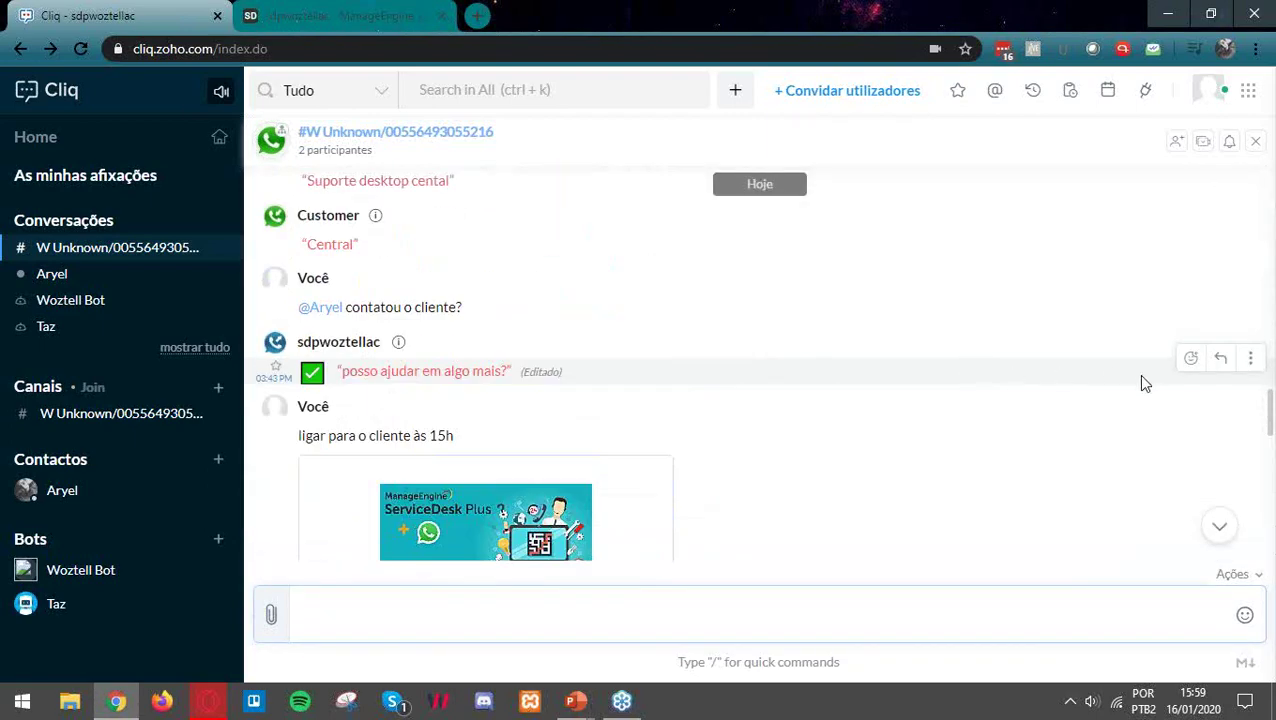
scroll(1017, 384, up, 1)
scroll(906, 370, down, 2)
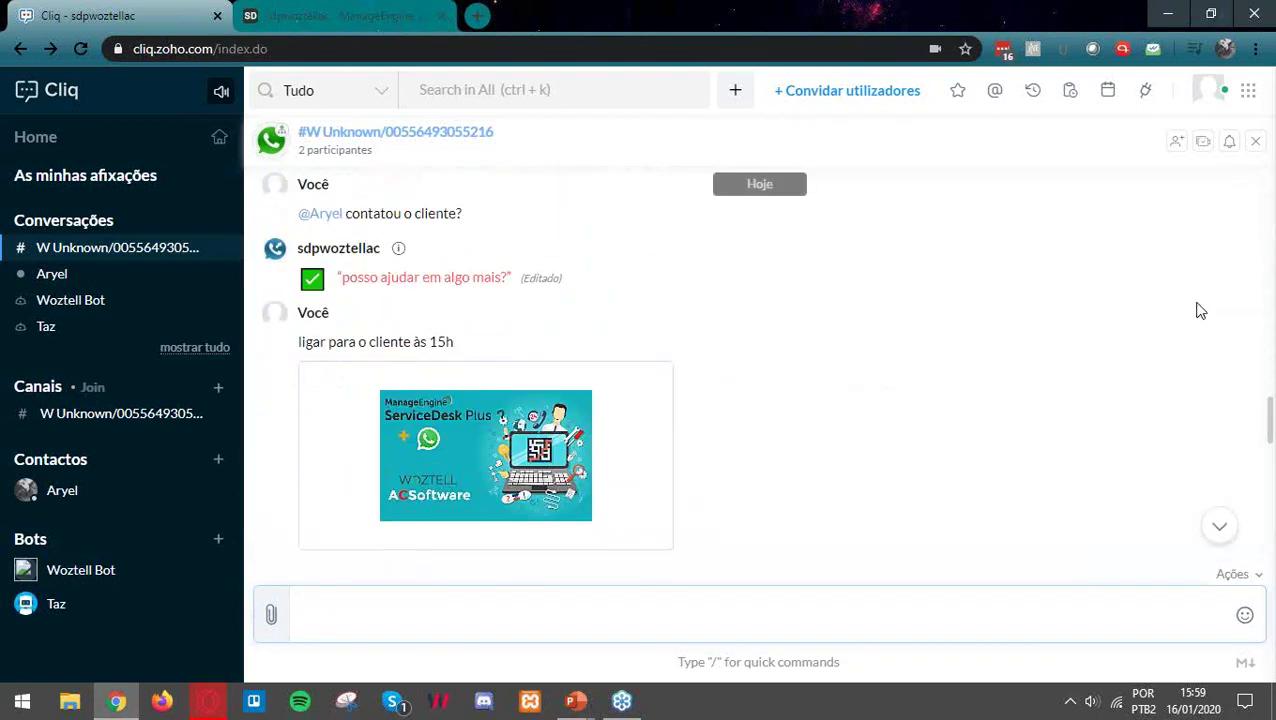
click(1251, 266)
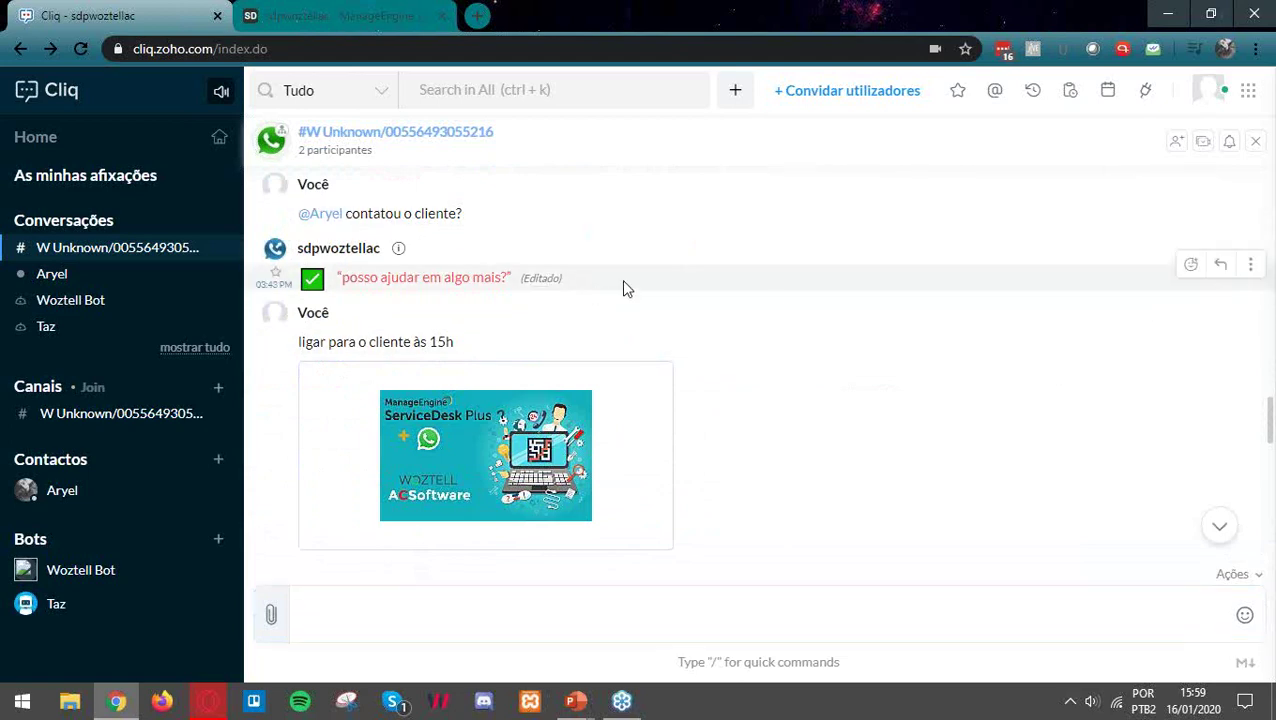
click(1250, 266)
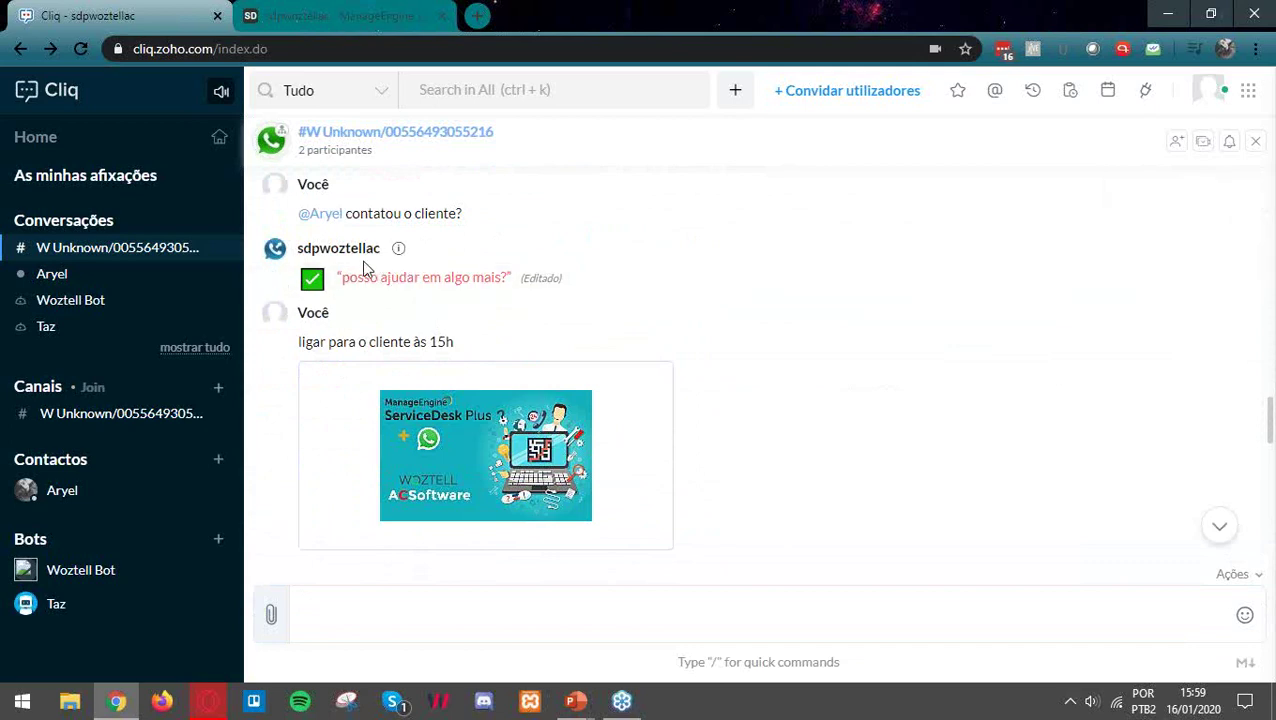
right_click(462, 272)
click(1090, 315)
View the additional message actions for the internal message "contatou o cliente?", close them, and delete that message.
scroll(950, 300, up, 1)
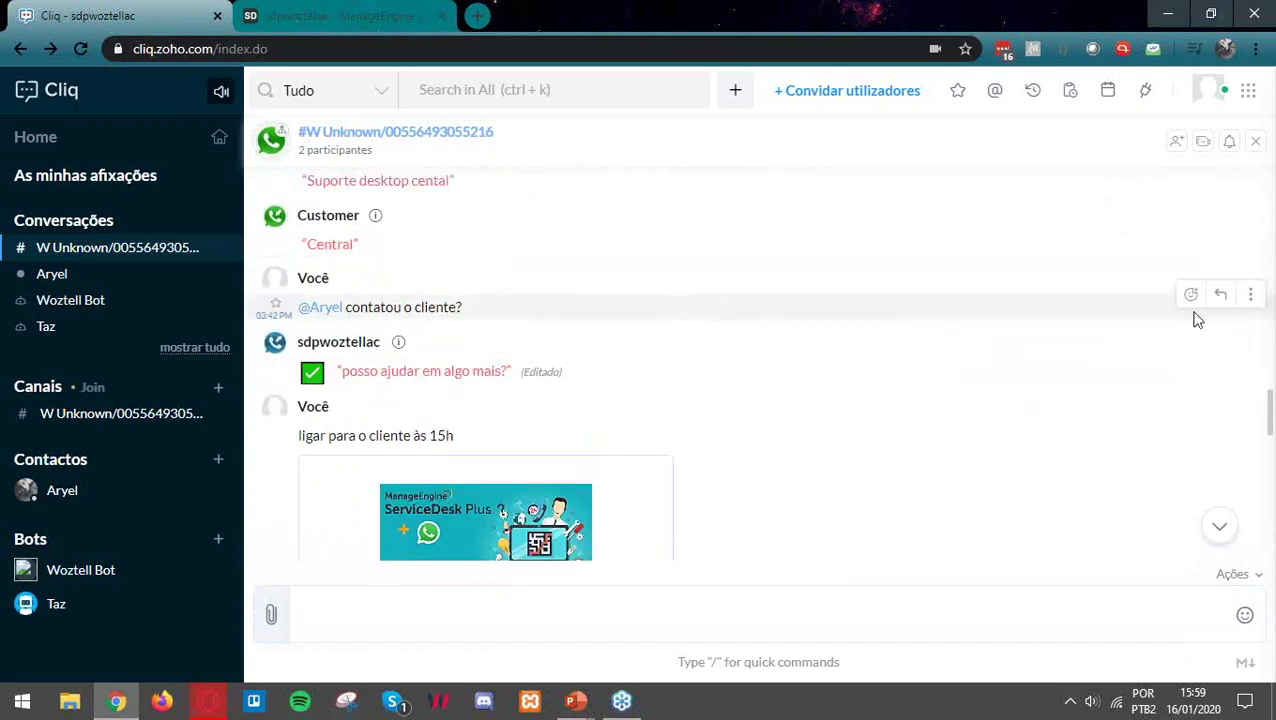
click(1251, 300)
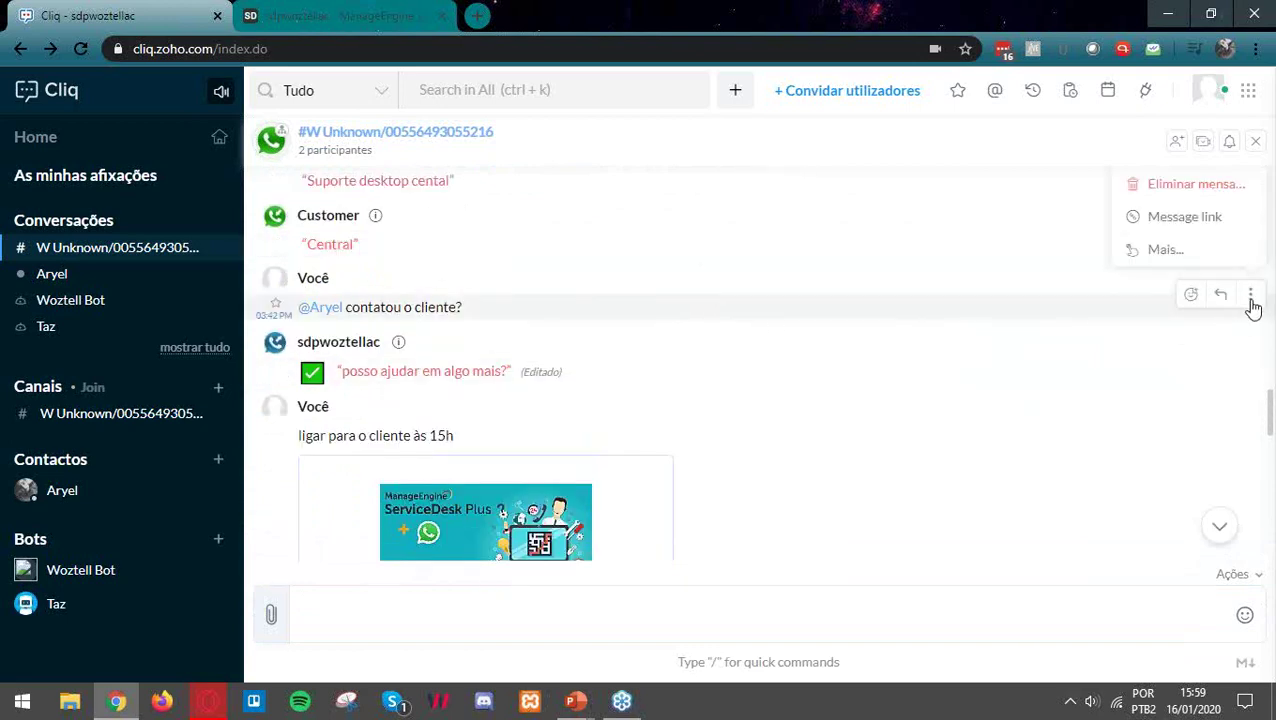
click(1199, 252)
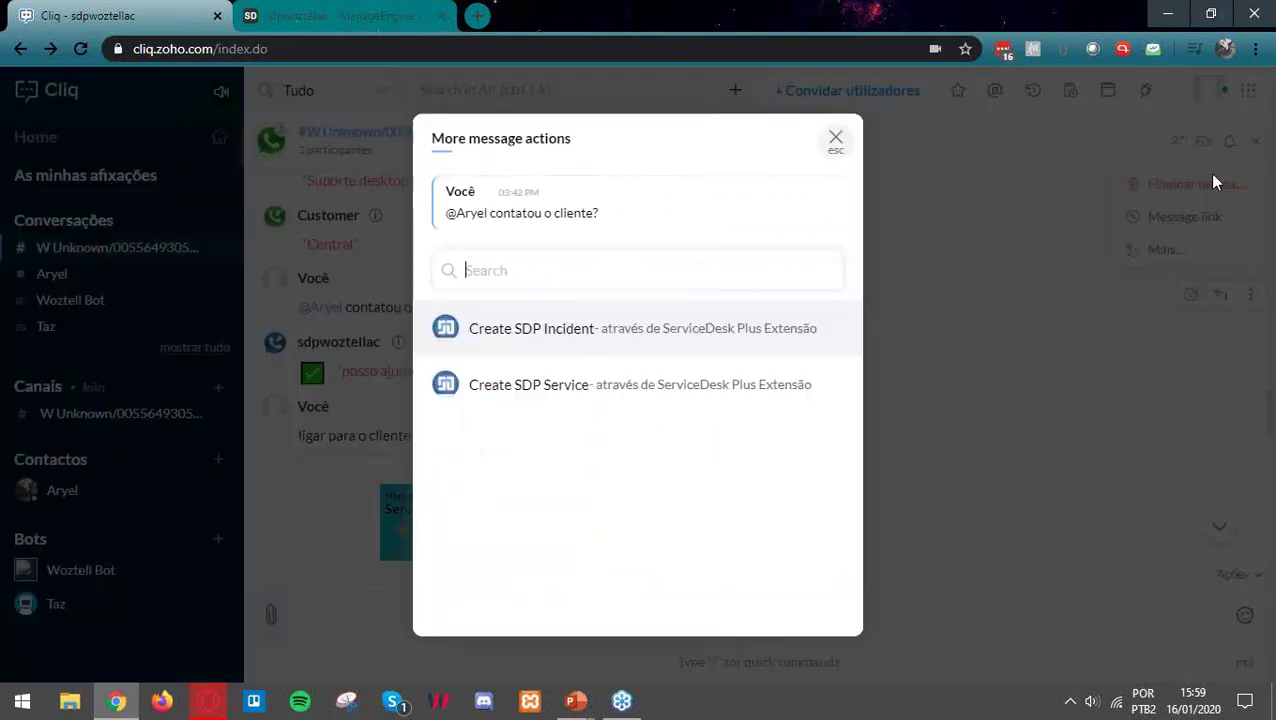
click(835, 136)
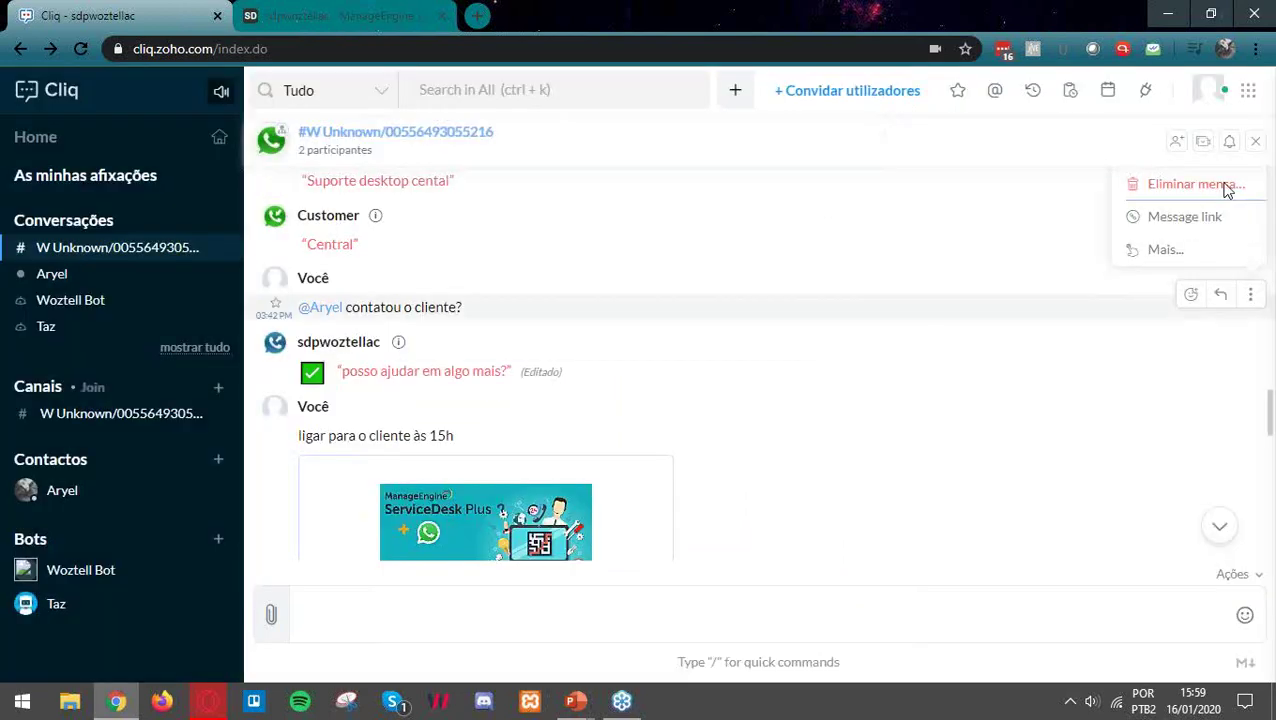
click(1190, 184)
click(654, 458)
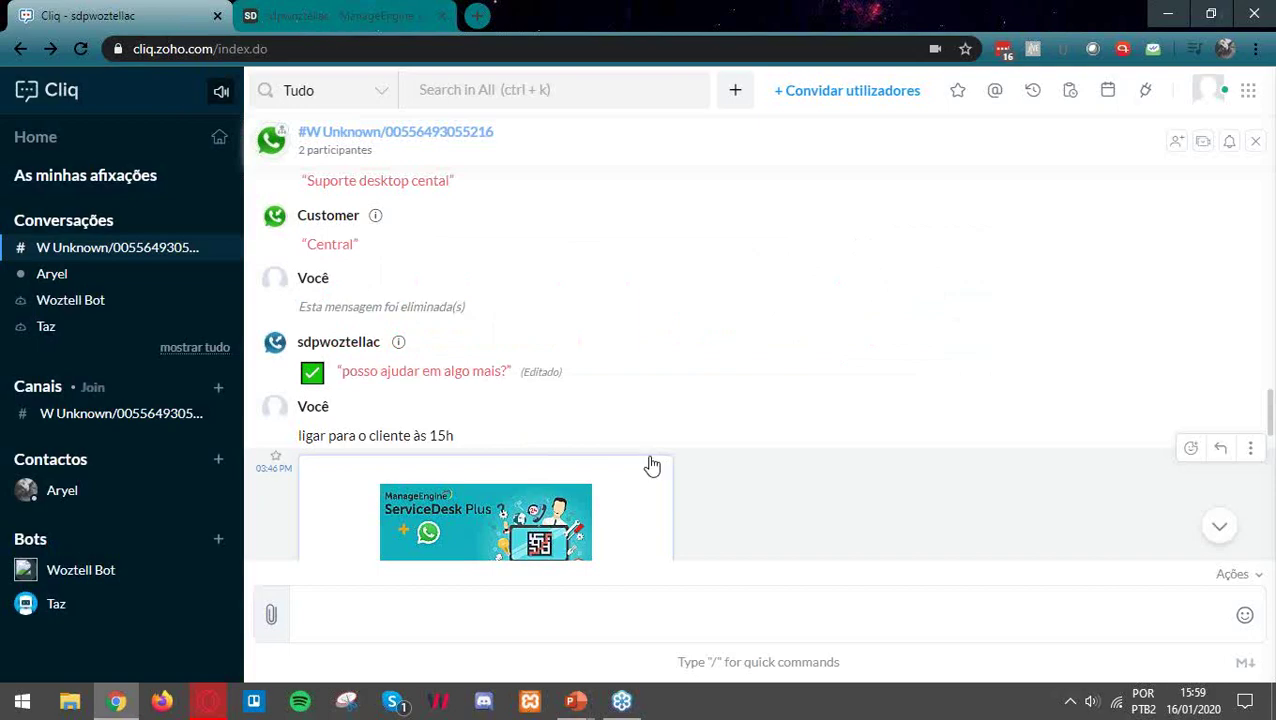
Review the channel history around the earlier deleted message and the "Qual a solução?" reply, and return to the latest messages.
scroll(1024, 421, down, 5)
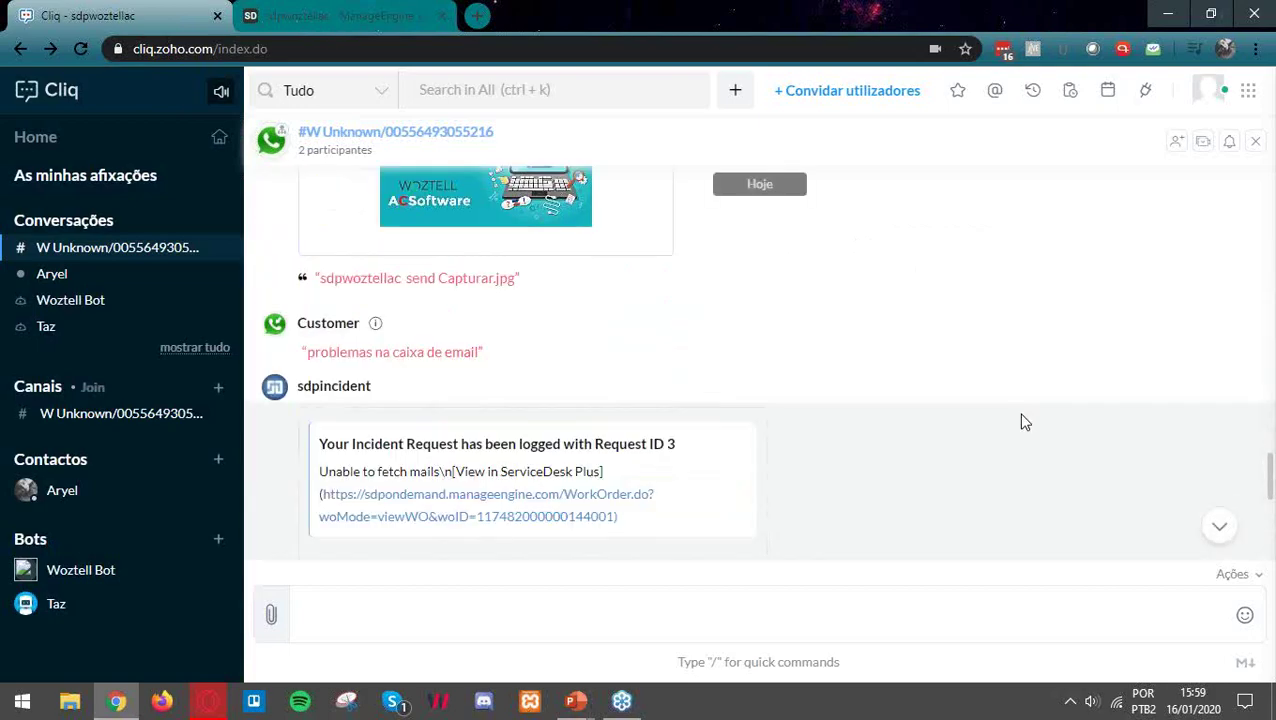
scroll(1022, 421, up, 15)
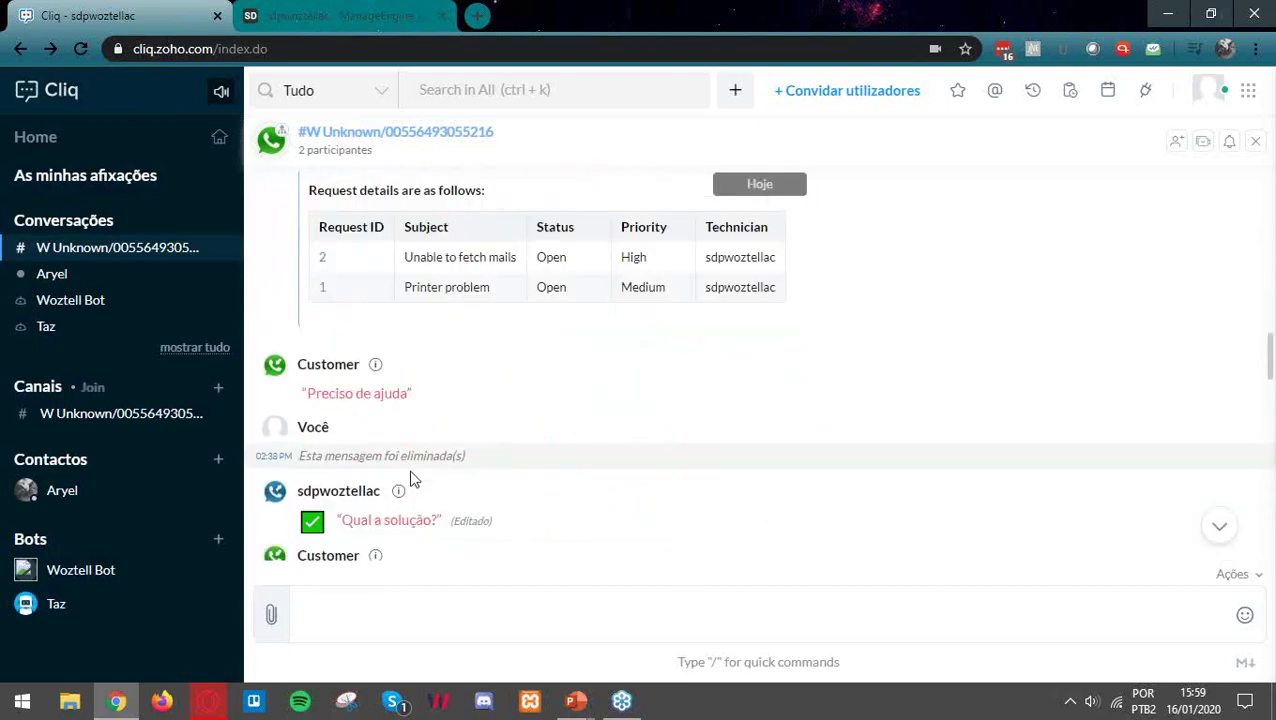
scroll(410, 480, down, 4)
scroll(365, 333, up, 2)
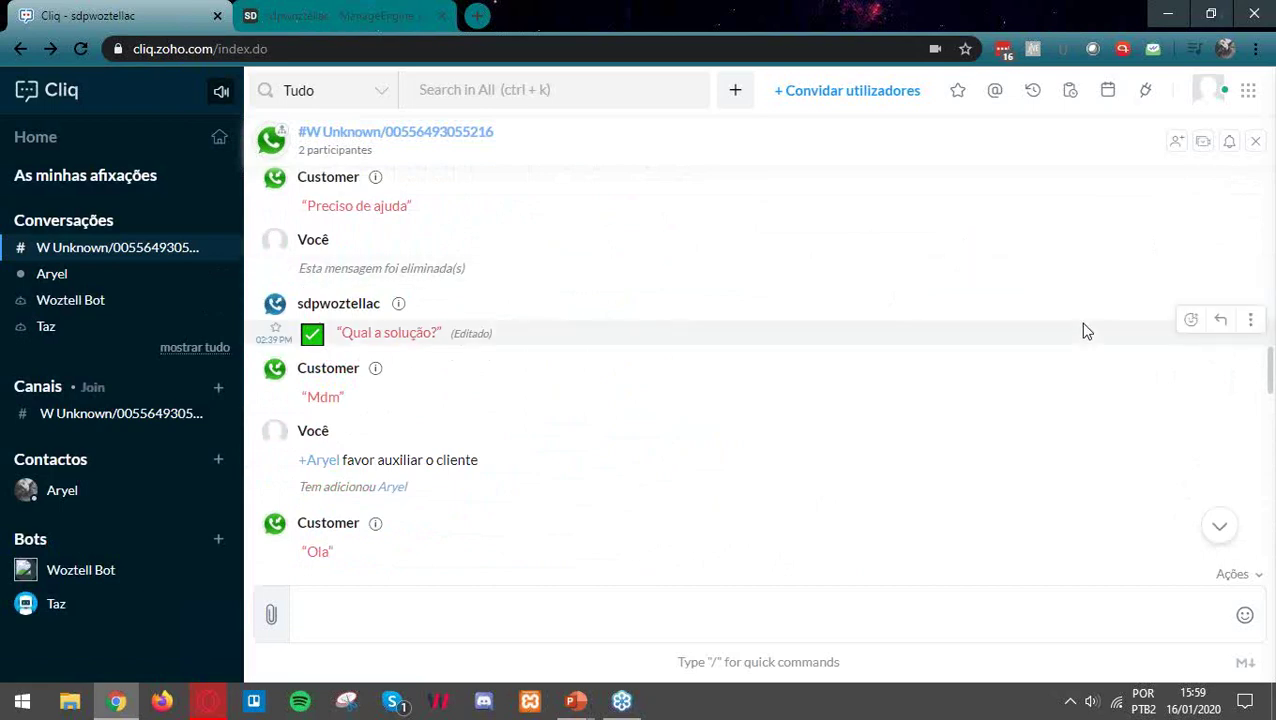
scroll(1082, 330, down, 10)
scroll(1093, 331, down, 3)
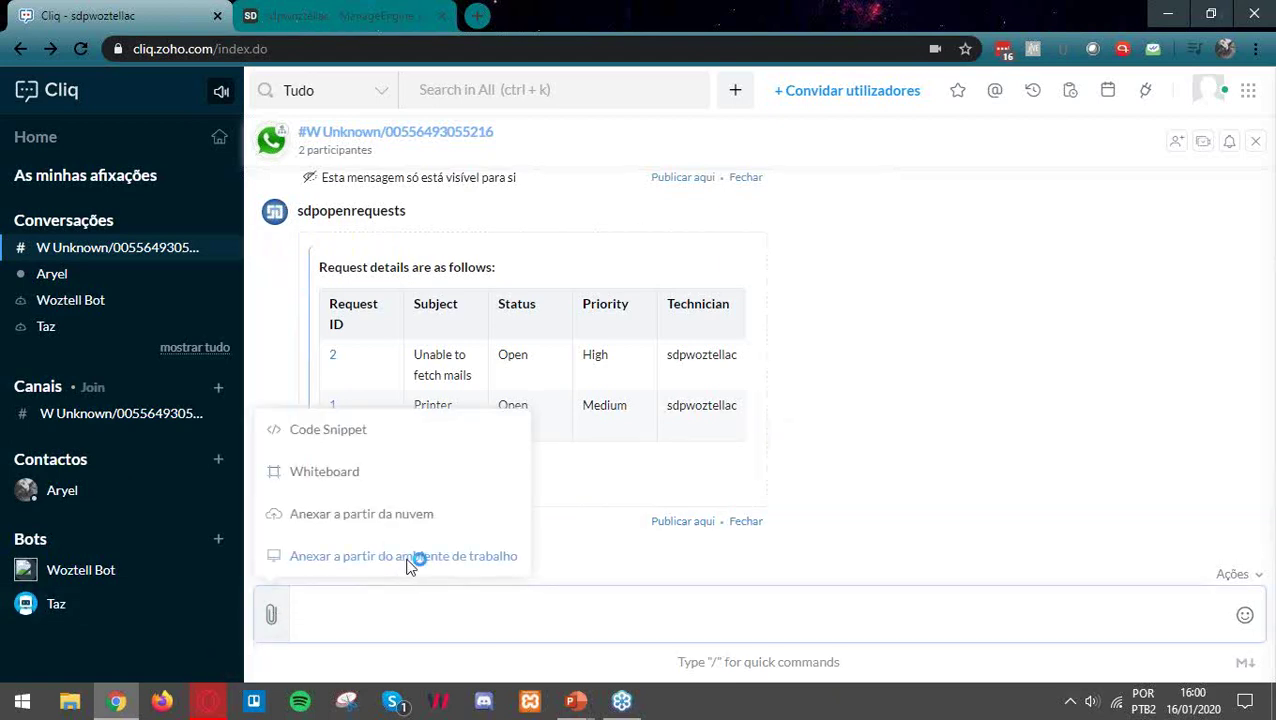
click(413, 558)
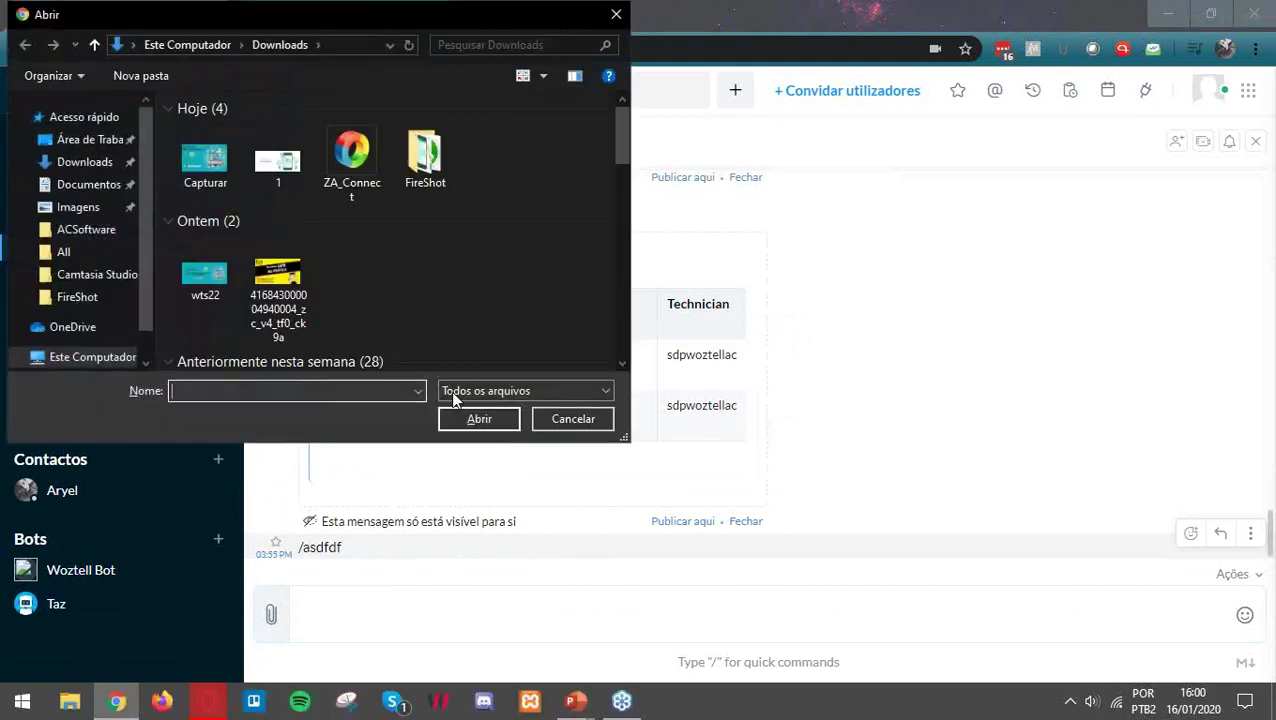
scroll(373, 356, down, 5)
scroll(335, 265, up, 5)
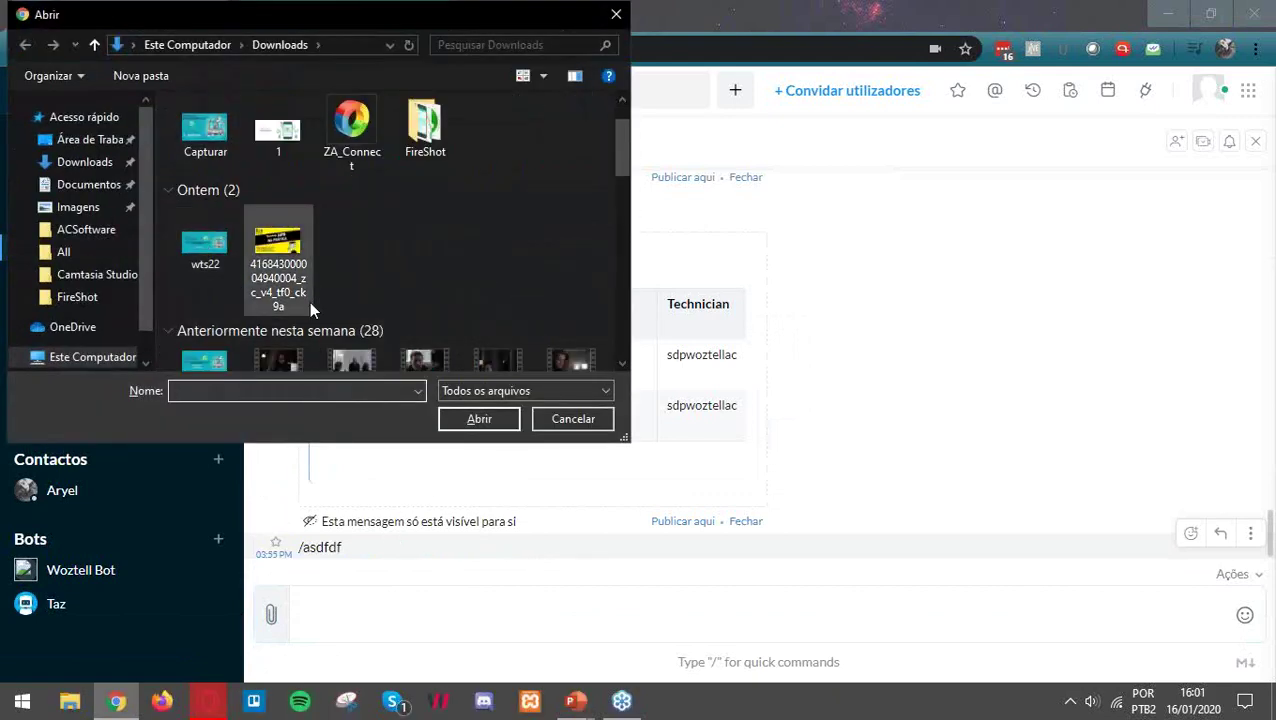
scroll(309, 301, down, 3)
scroll(260, 270, down, 3)
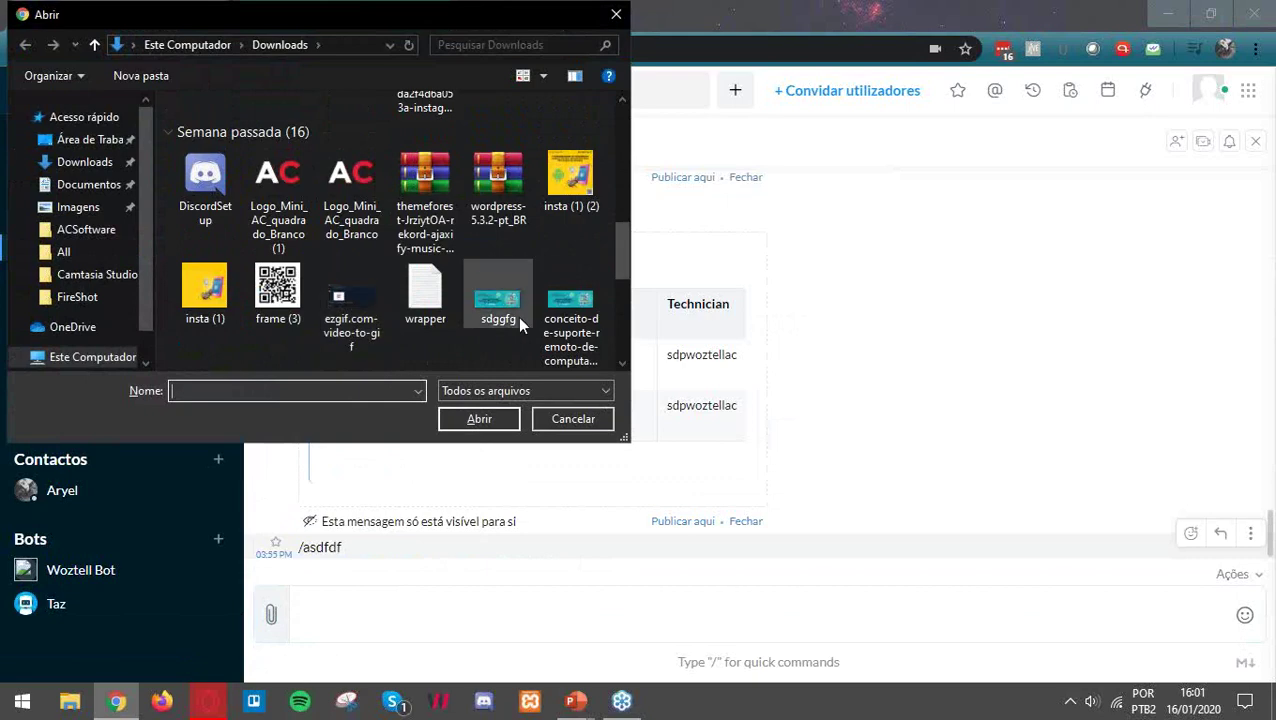
double_click(449, 313)
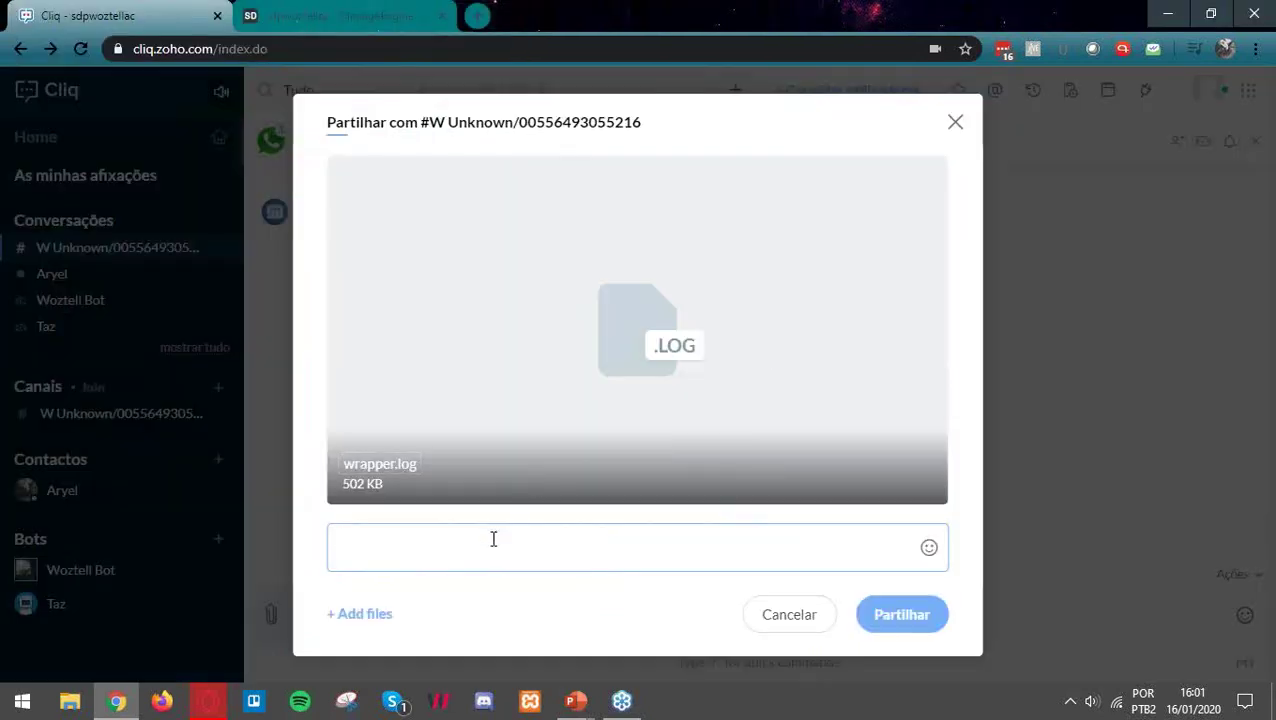
click(778, 610)
Share the wrapper.log file from the Downloads folder in the customer's channel with the caption "\w".
text(\w)
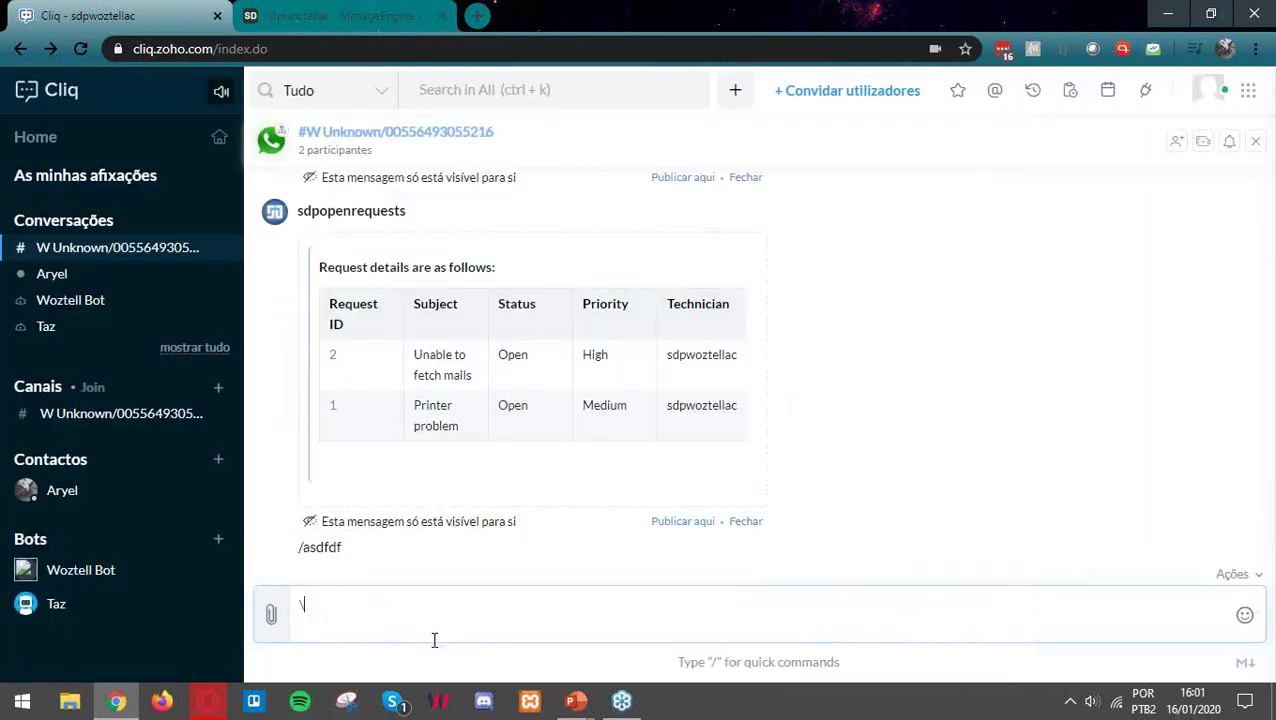
click(272, 622)
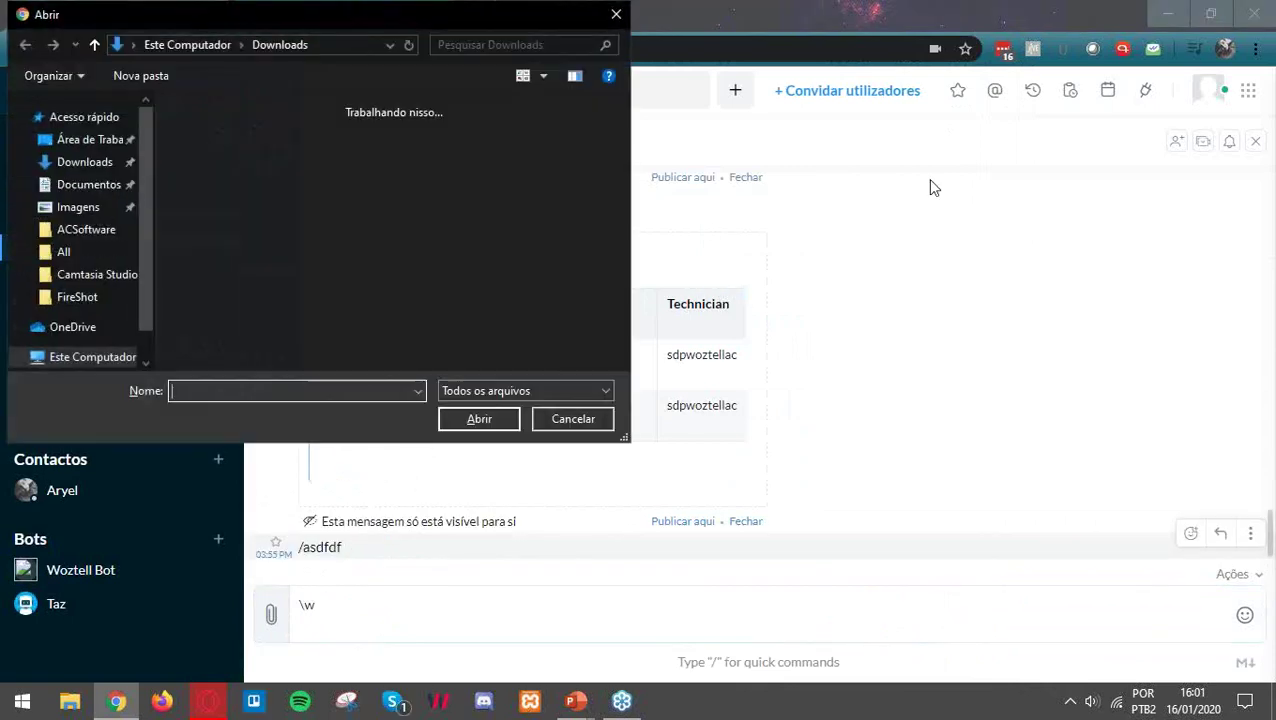
scroll(461, 335, down, 5)
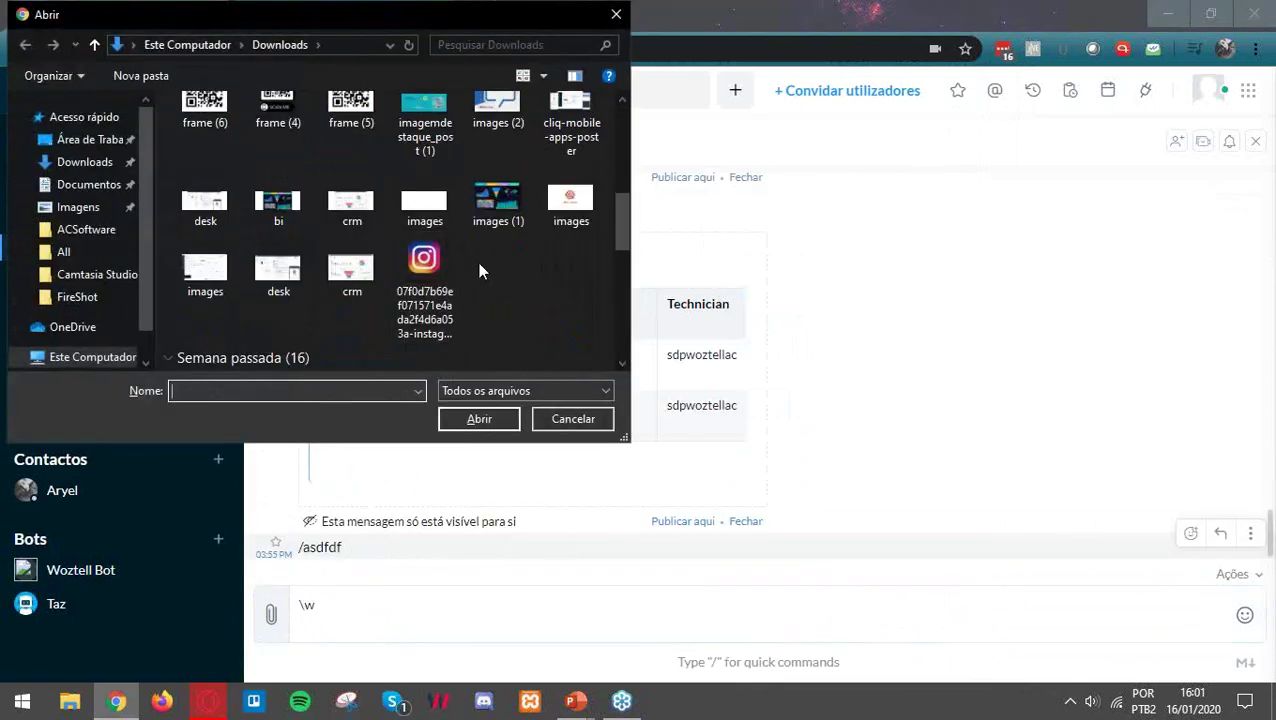
scroll(451, 274, down, 6)
double_click(424, 170)
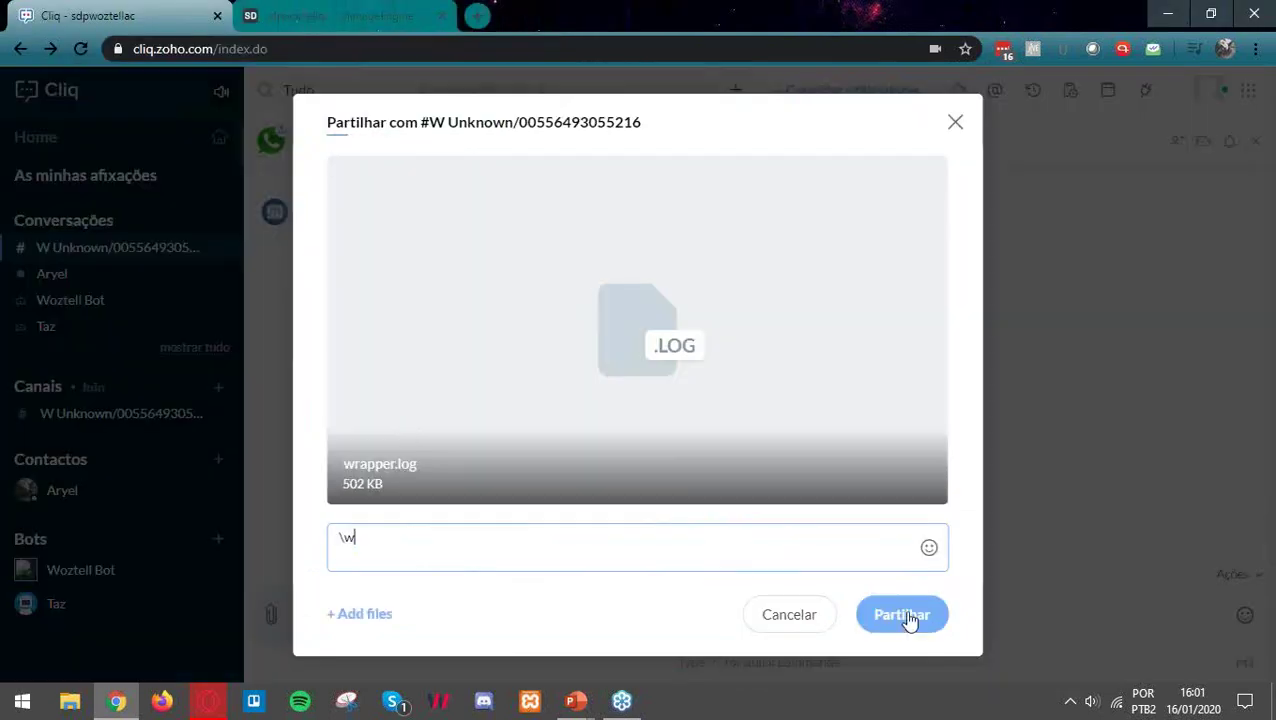
text(\w)
click(902, 615)
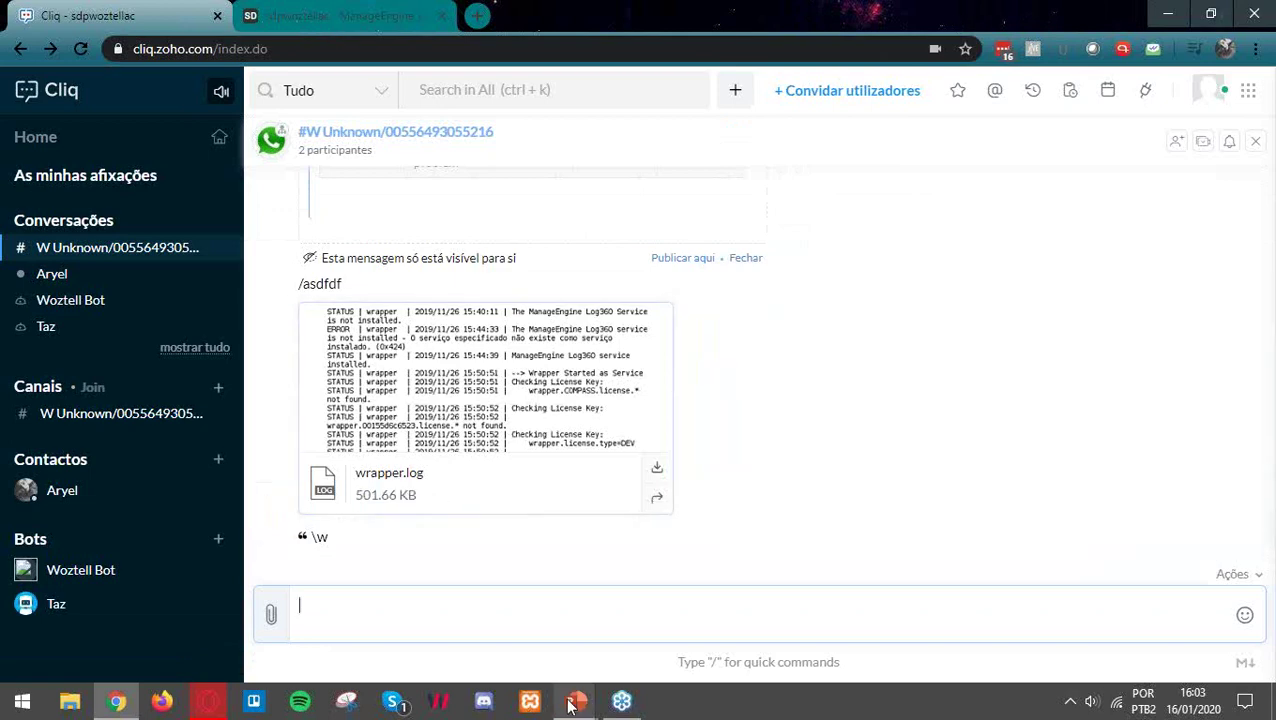
Switch to the PowerPoint slide show and advance to the slide with the sales team's contact e-mail.
mouse_move(575, 700)
click(644, 655)
key(Right)
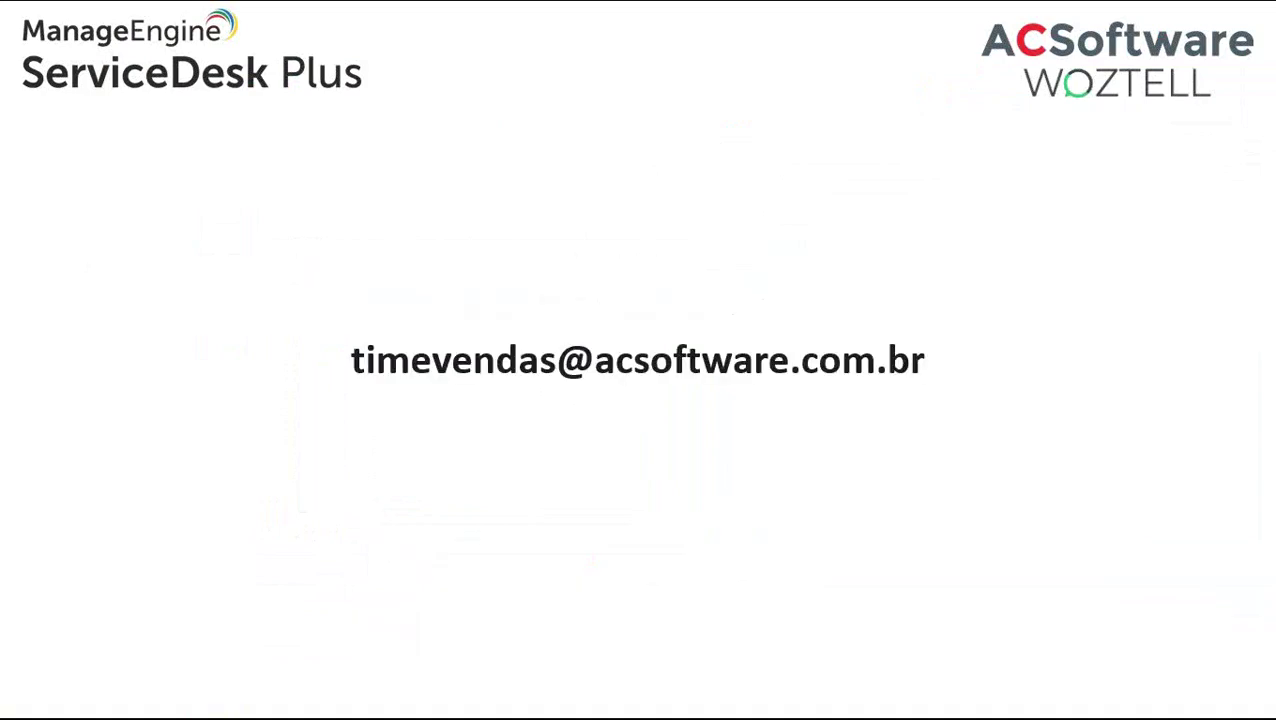